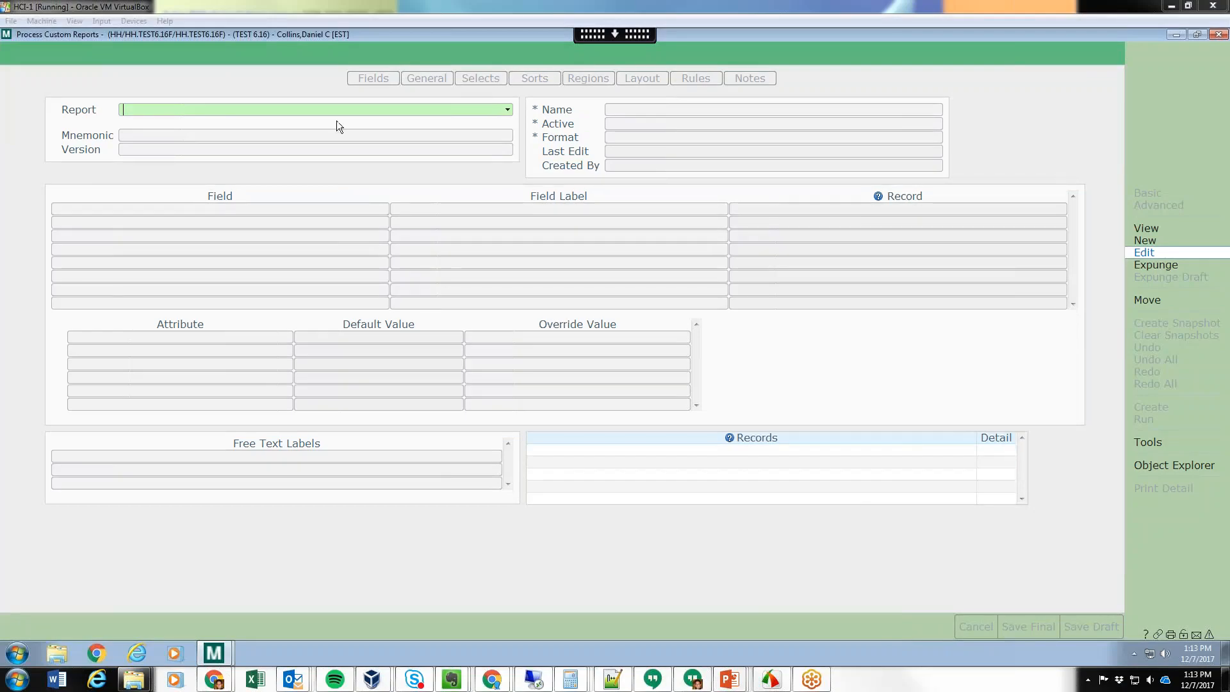
- Create a new custom report with the mnemonic RegHciLabResults and switch it to Advanced mode
left_click(1131, 240)
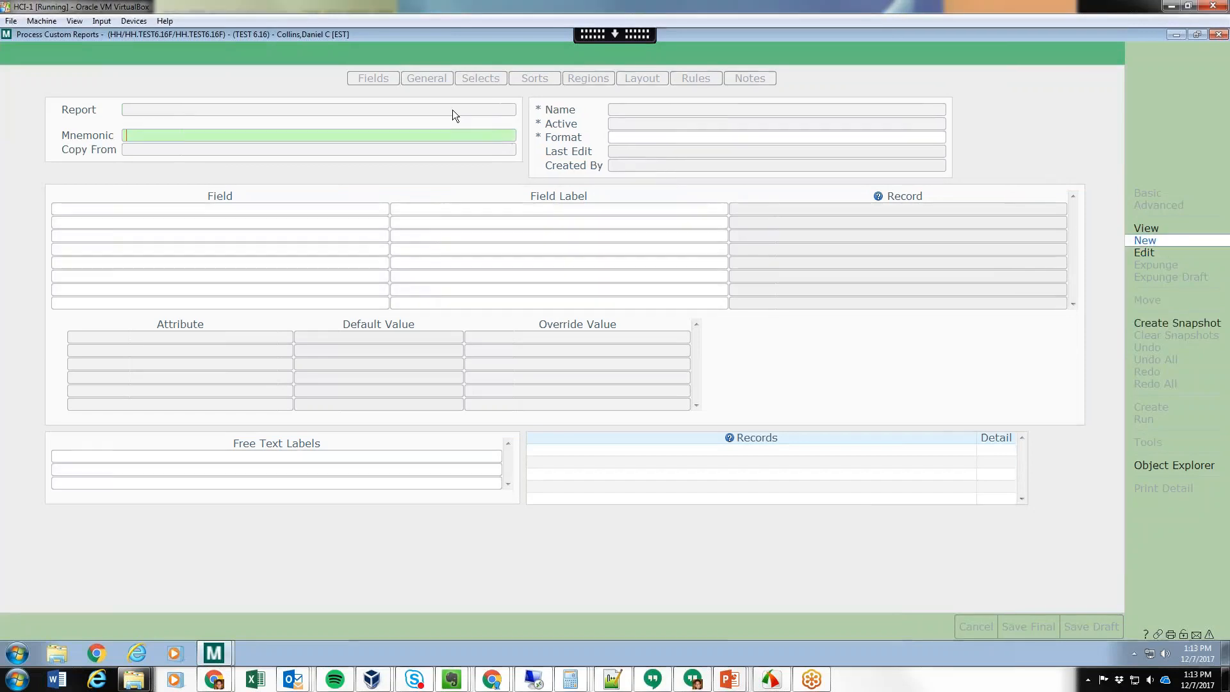
type("RegHCI")
key("BackSpace")
key("BackSpace")
key("BackSpace")
type("H")
key("BackSpace")
type("HciLabResults")
key("Return")
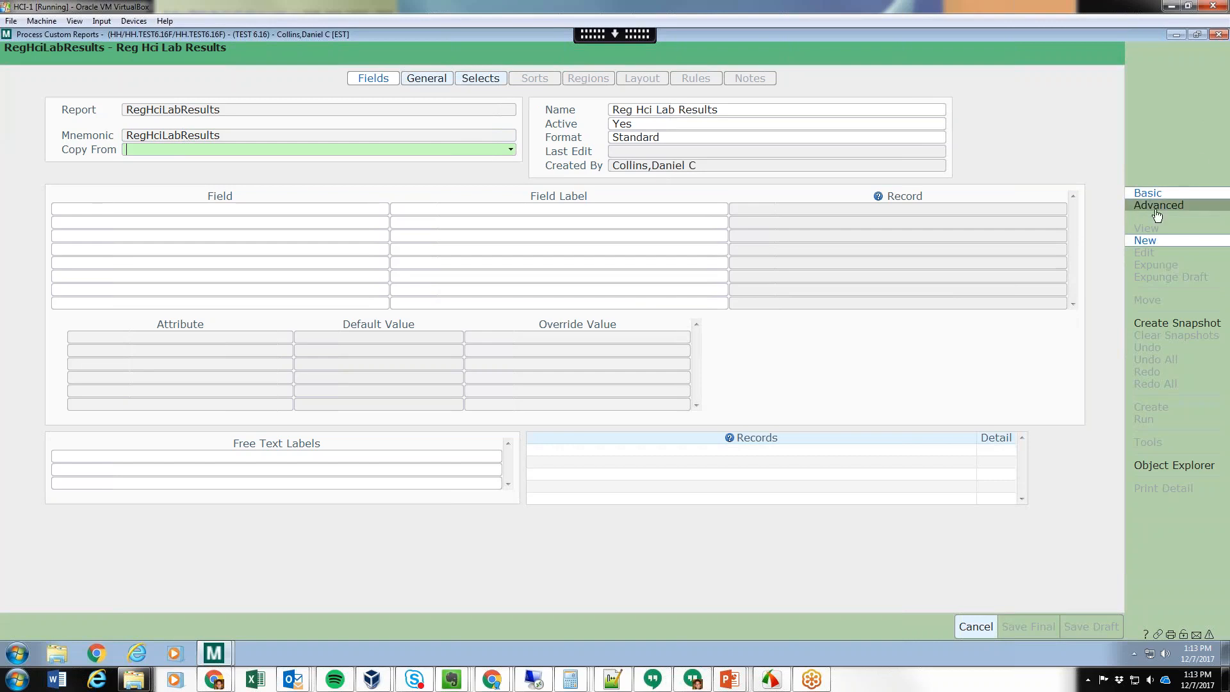
left_click(1150, 205)
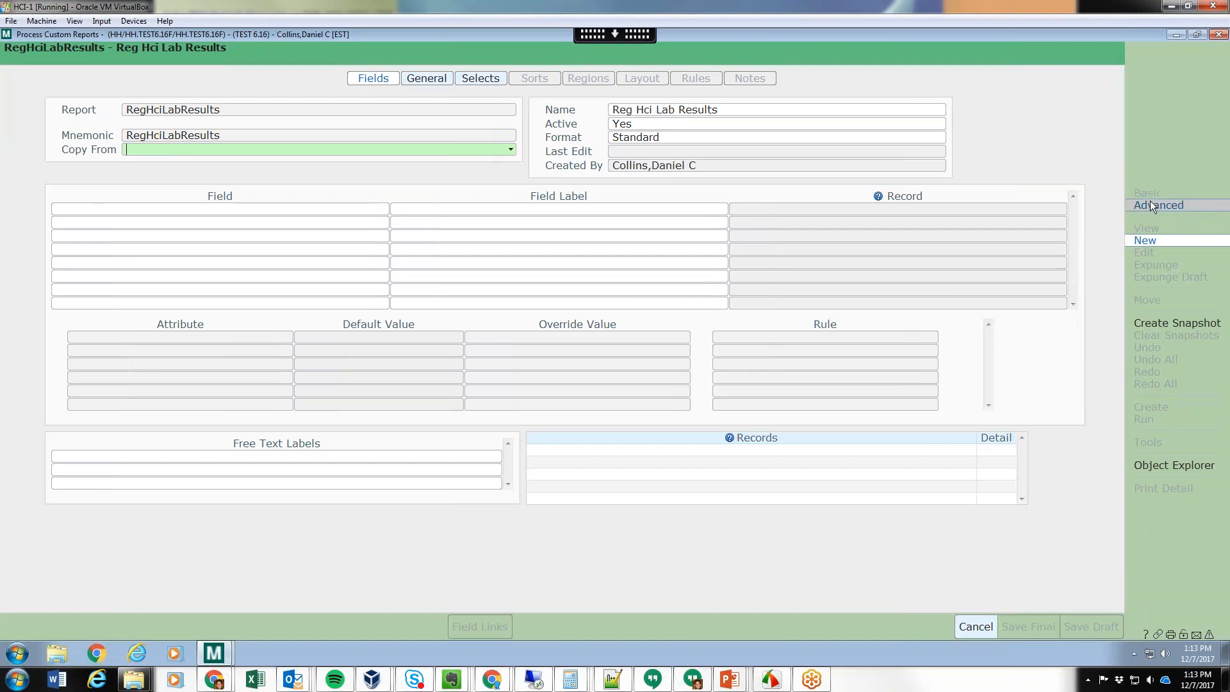
- Look up the RegAcct object's fields for the first report row, search for "number" and select NumberAndName
left_click(259, 210)
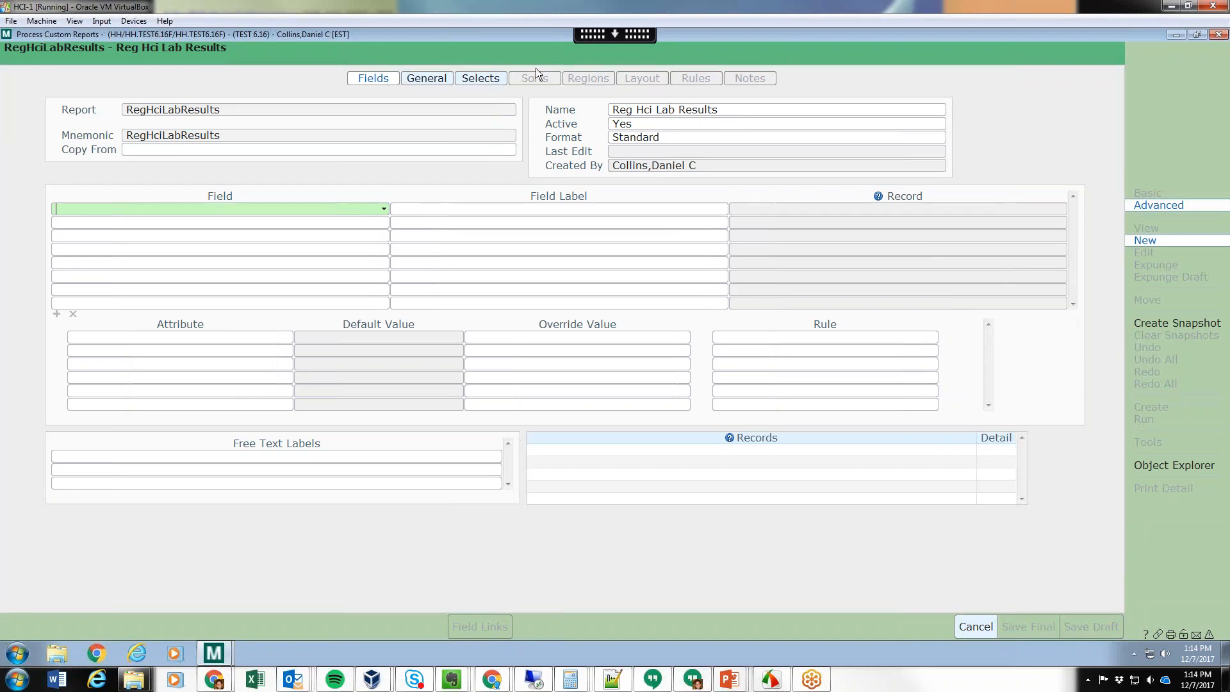
left_click(384, 211)
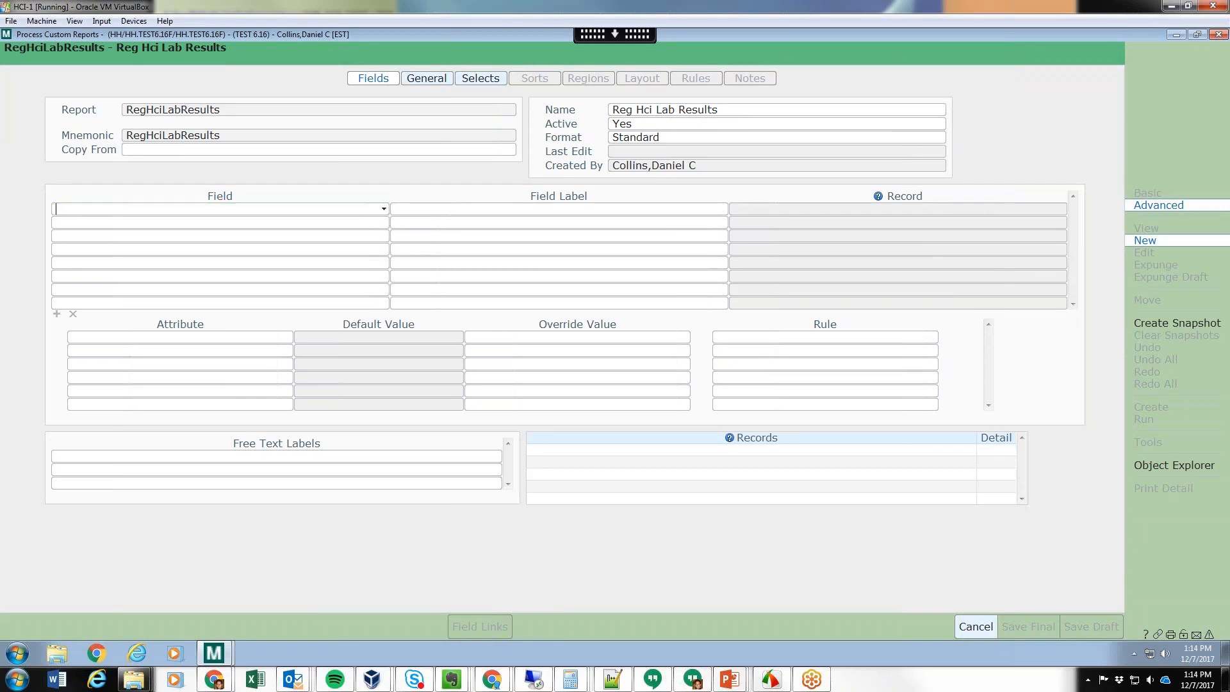
left_click(951, 283)
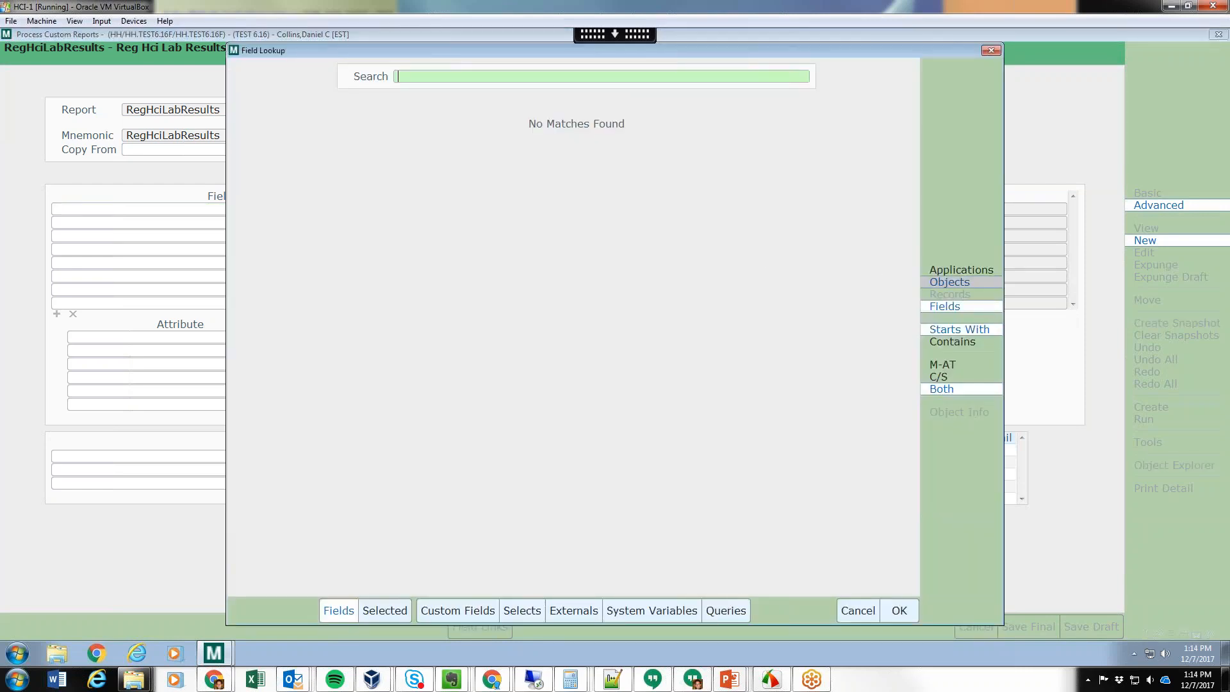
type("RegAcc")
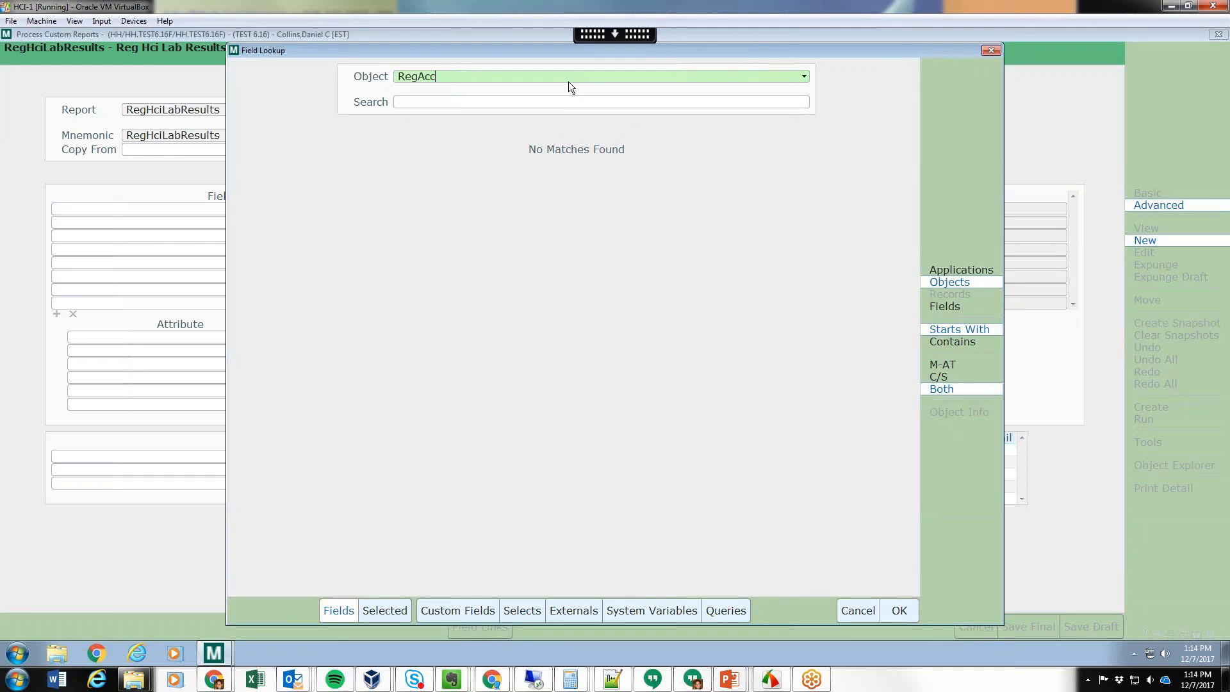
type("t")
key("Return")
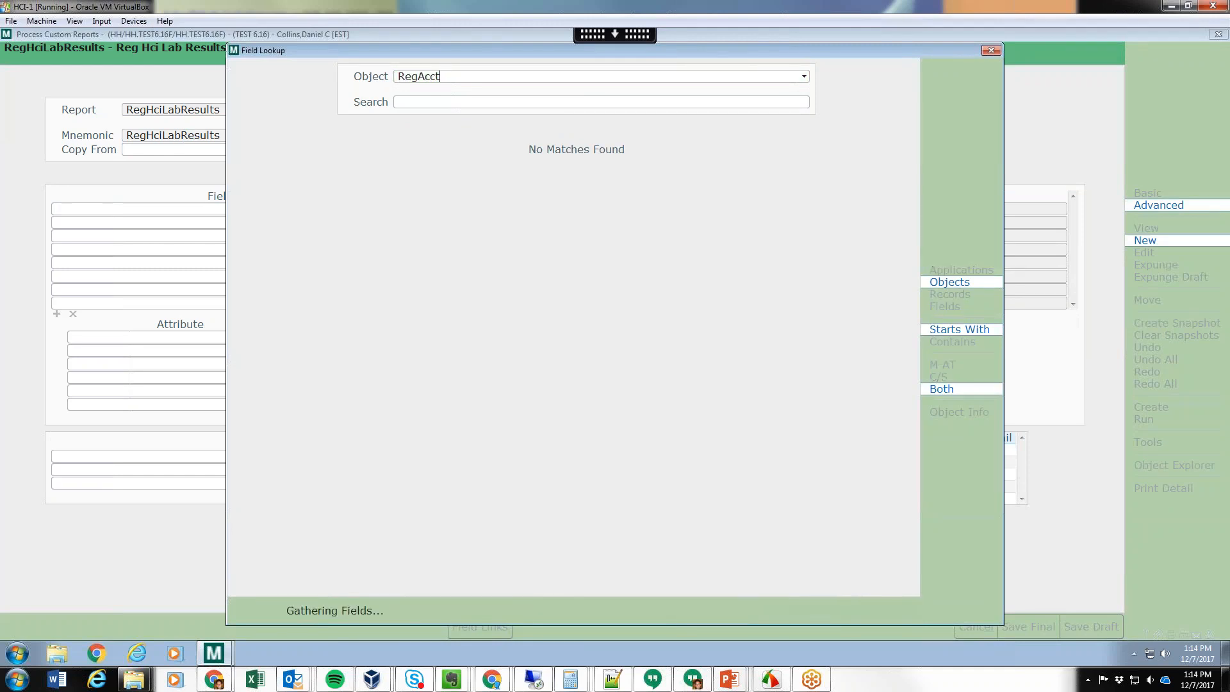
type("NU")
key("BackSpace")
key("BackSpace")
type("number")
key("Return")
left_click(276, 152)
- Search the RegAcct fields for "regis", select RegistrationDateTime as well, and add the selected fields to the report
left_click(425, 99)
type("regis")
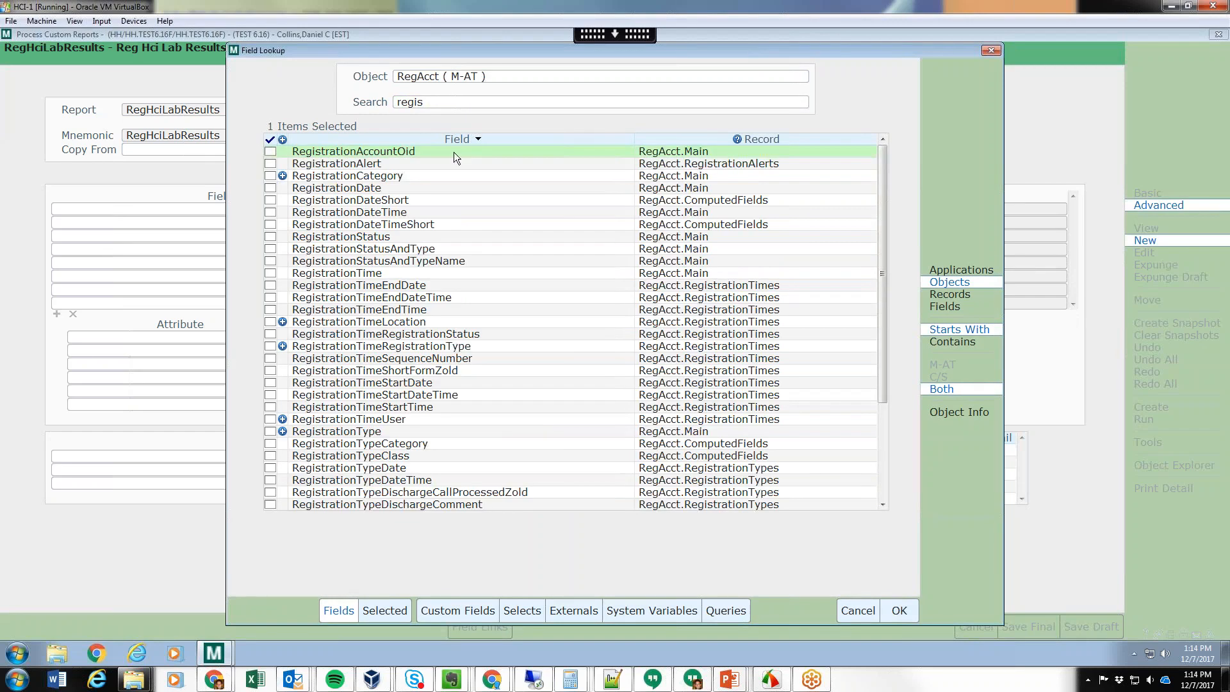
left_click(270, 215)
left_click(898, 612)
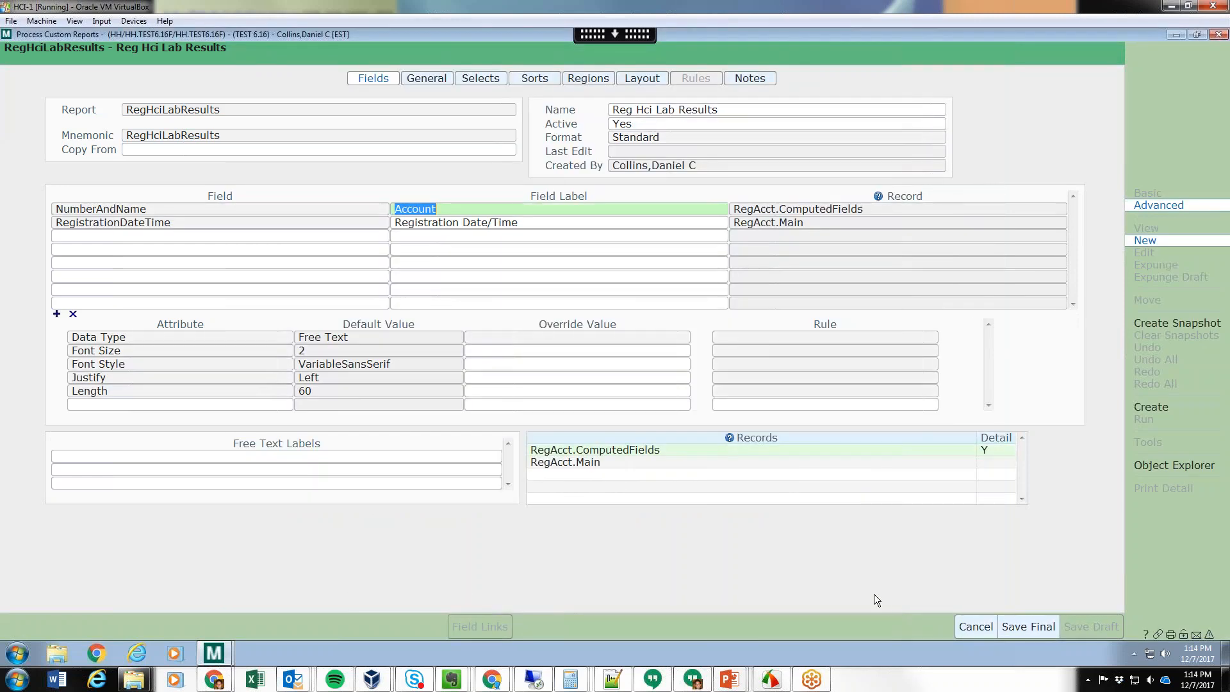
- Add the name field nested under test in the LAB.L.SPEC object as the report's third field
left_click(271, 235)
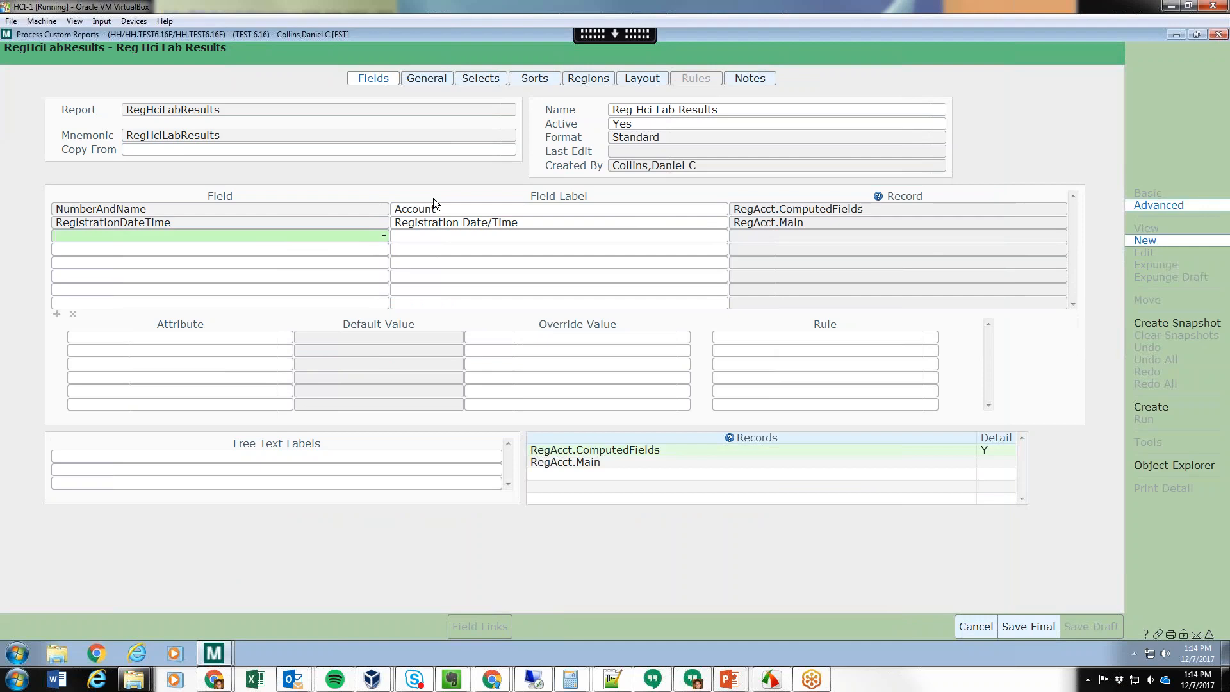
left_click(384, 237)
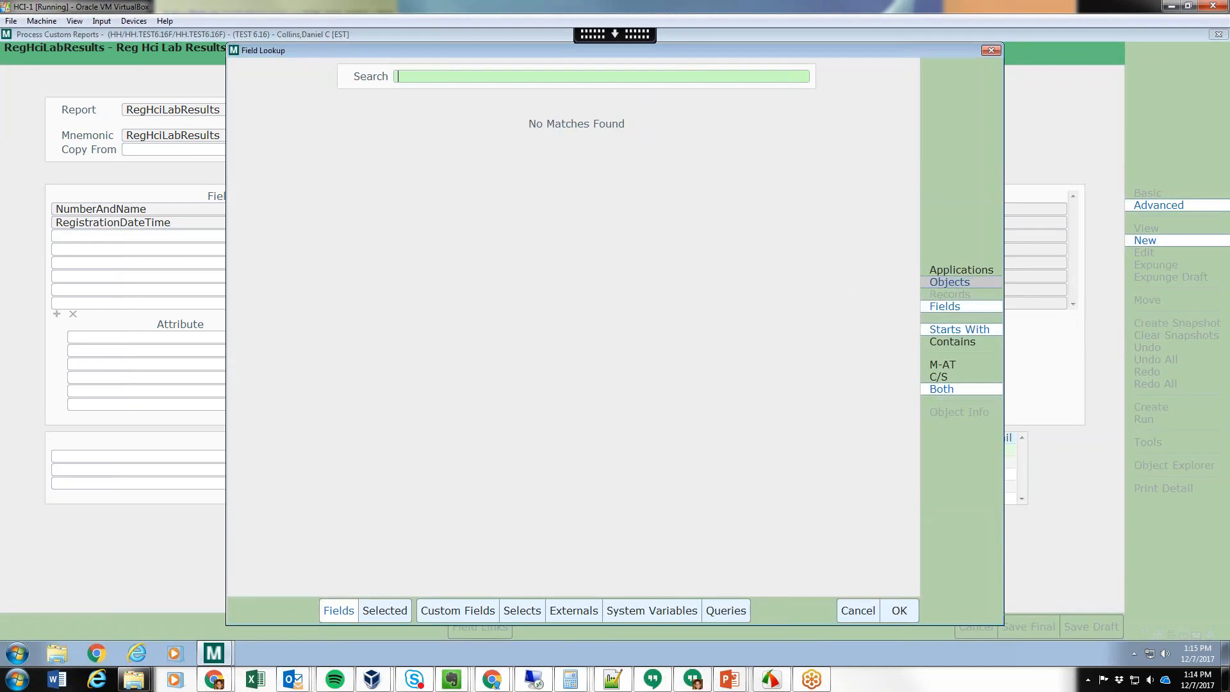
left_click(939, 282)
type("LAB.")
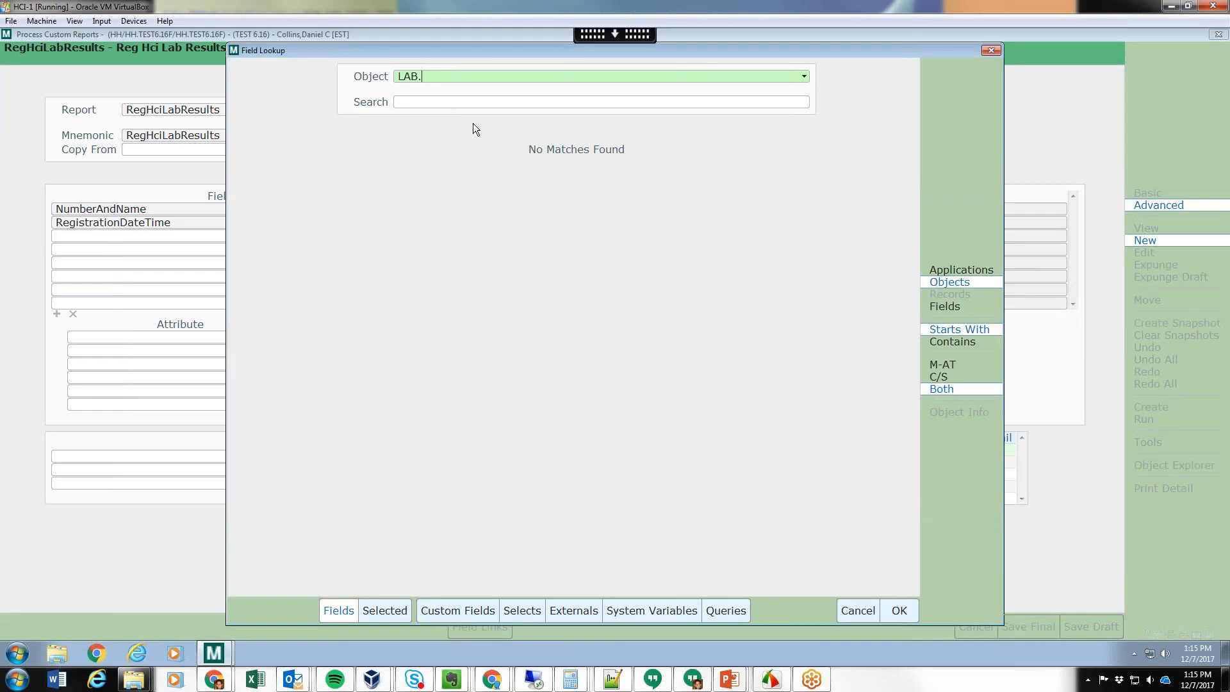
type("L.SPEC")
key("Tab")
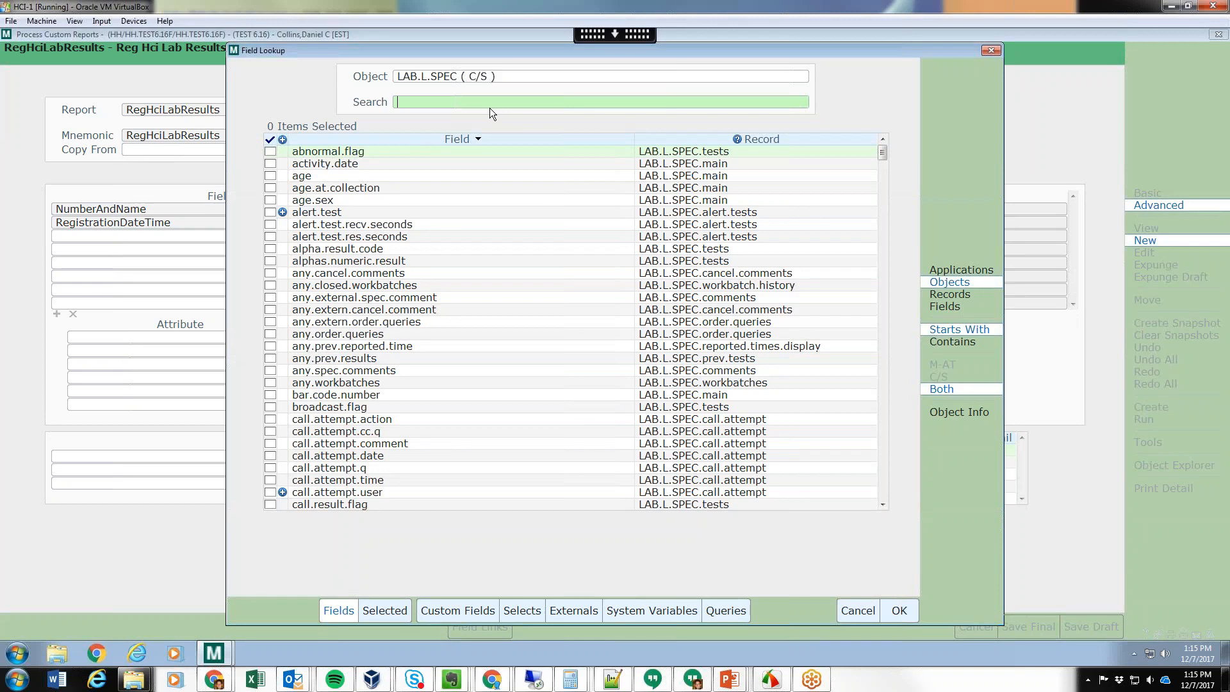
type("test")
key("Tab")
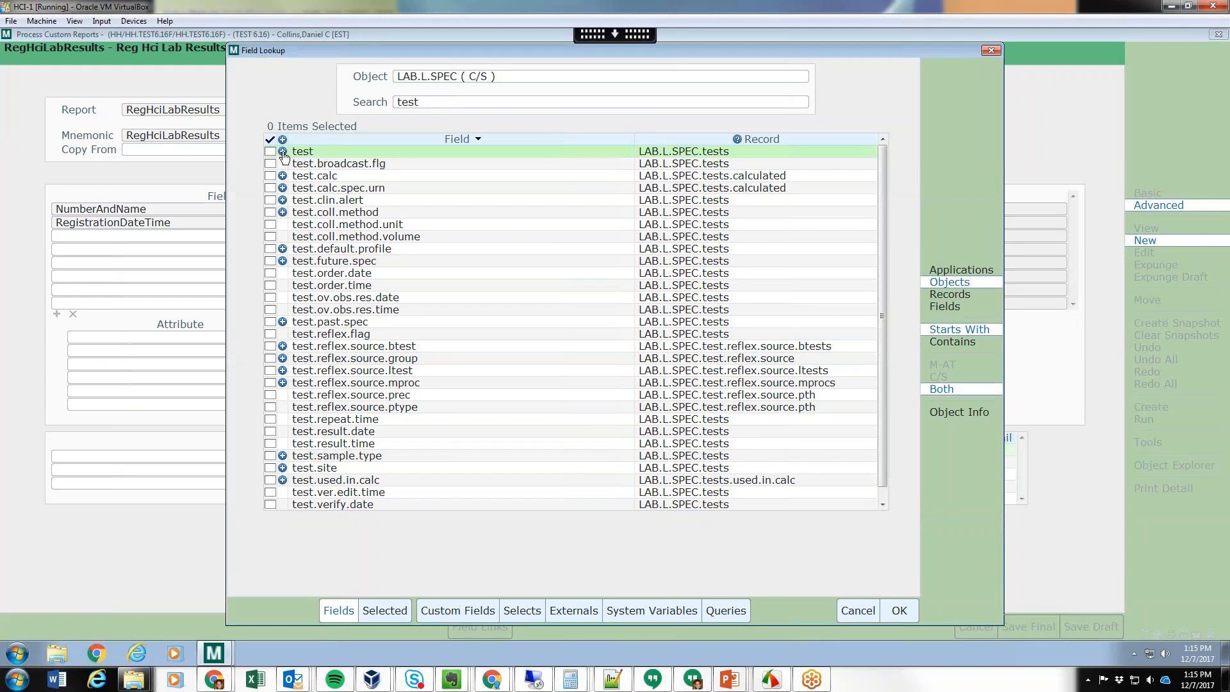
left_click(283, 152)
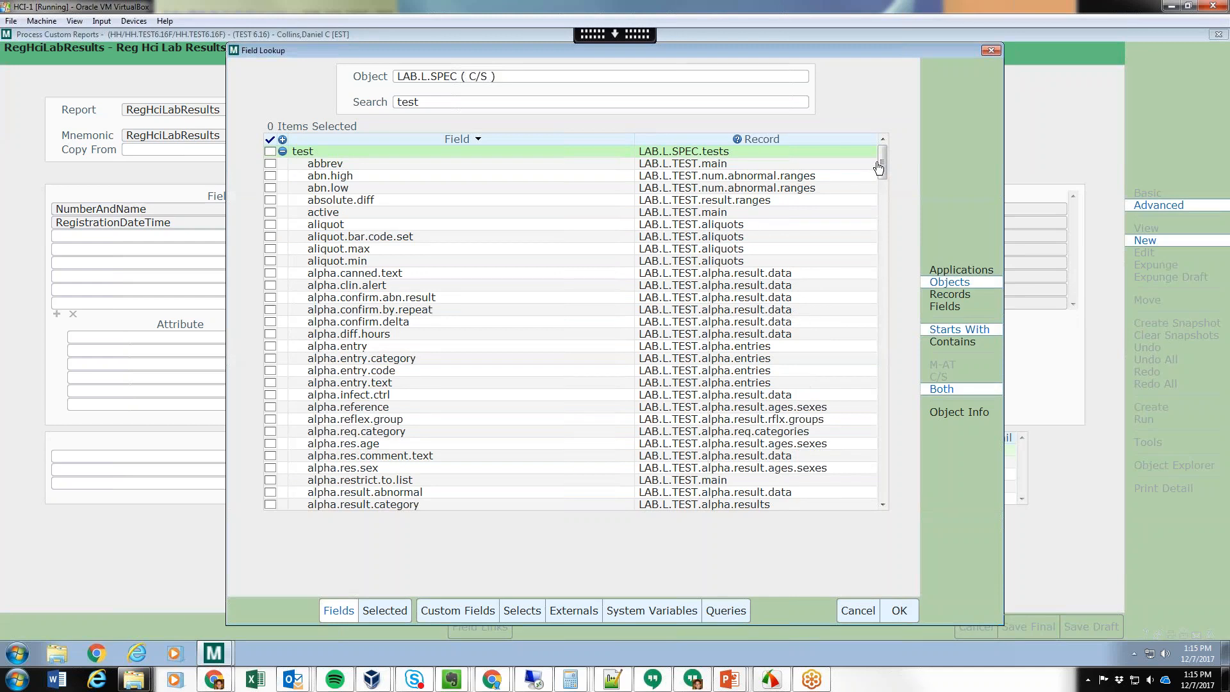
left_click_drag(883, 162, 882, 303)
left_click(269, 422)
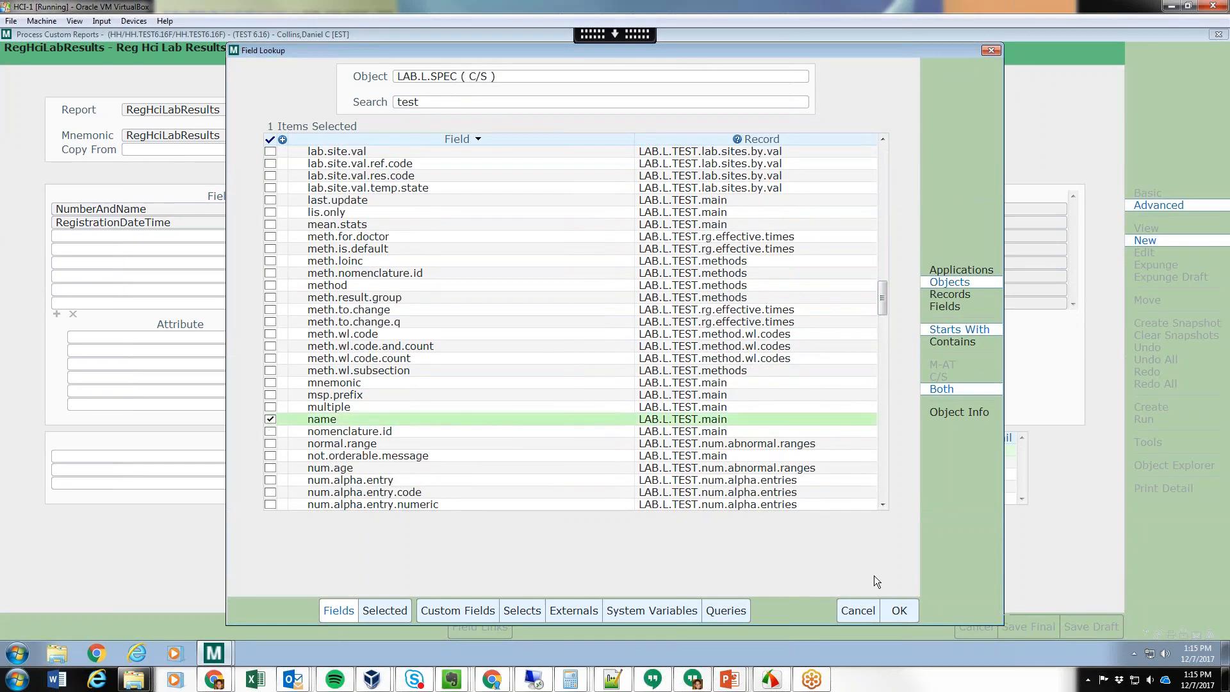
left_click(883, 604)
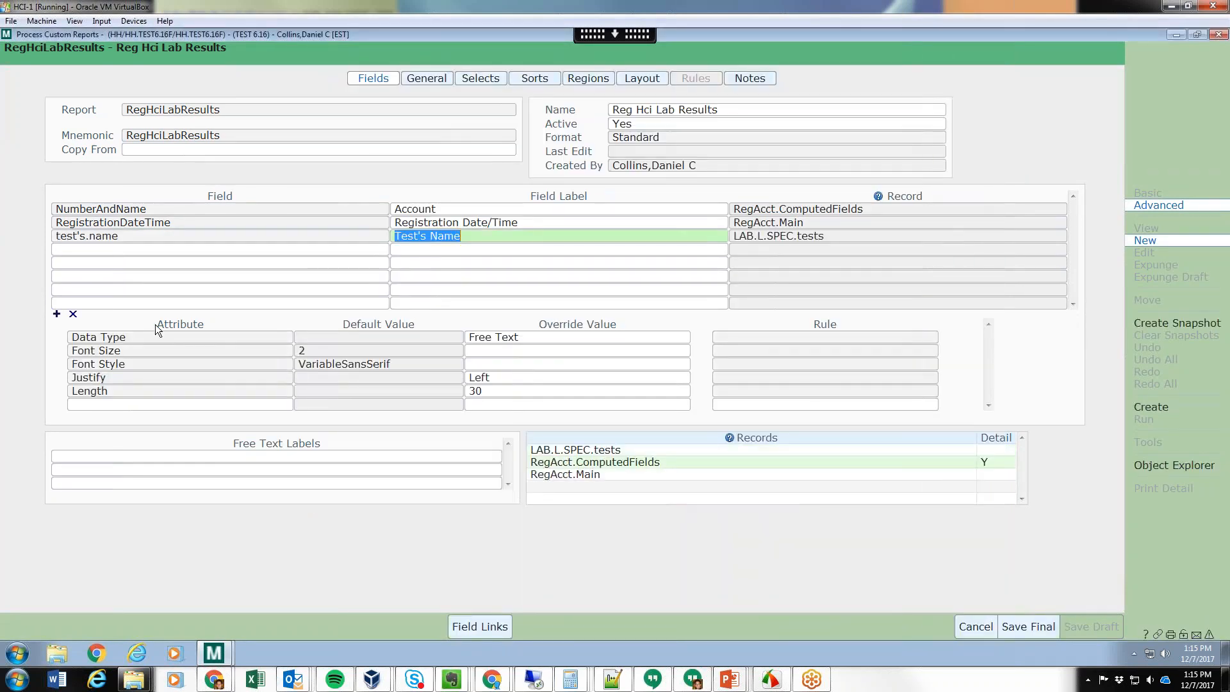
- Look up the LAB.L.SPEC object's fields for the fourth report row, search for "result" and select the result field
key("Tab")
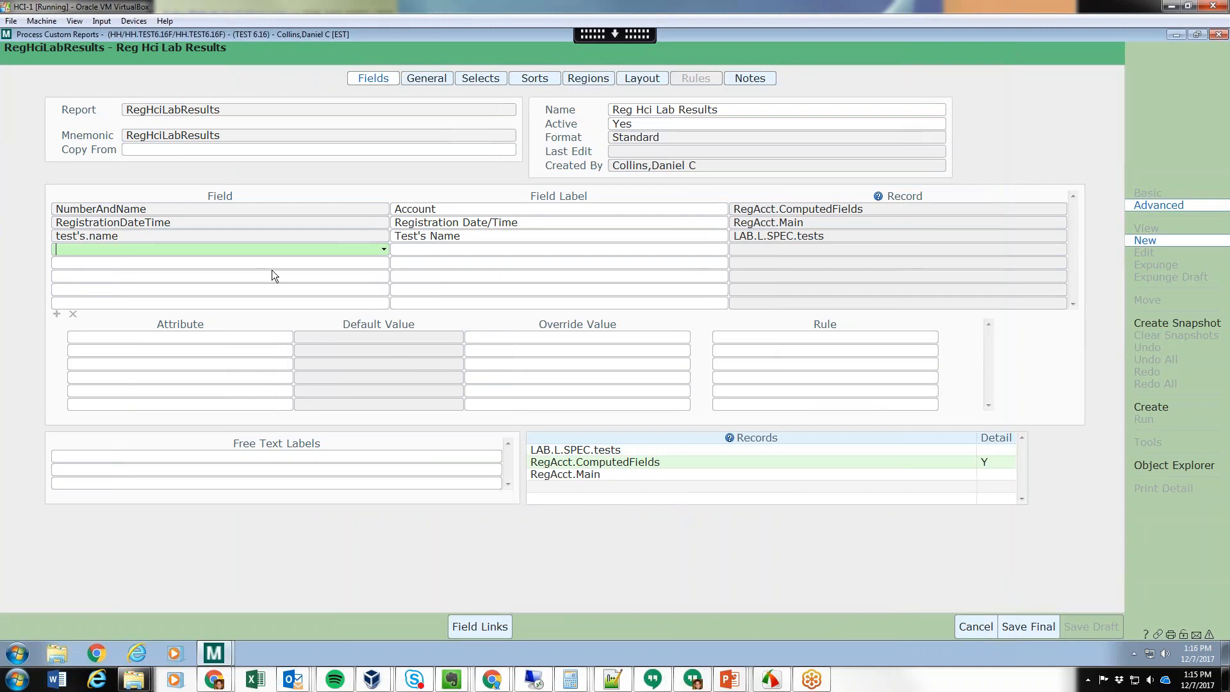
key("F9")
left_click(955, 283)
type("LAB")
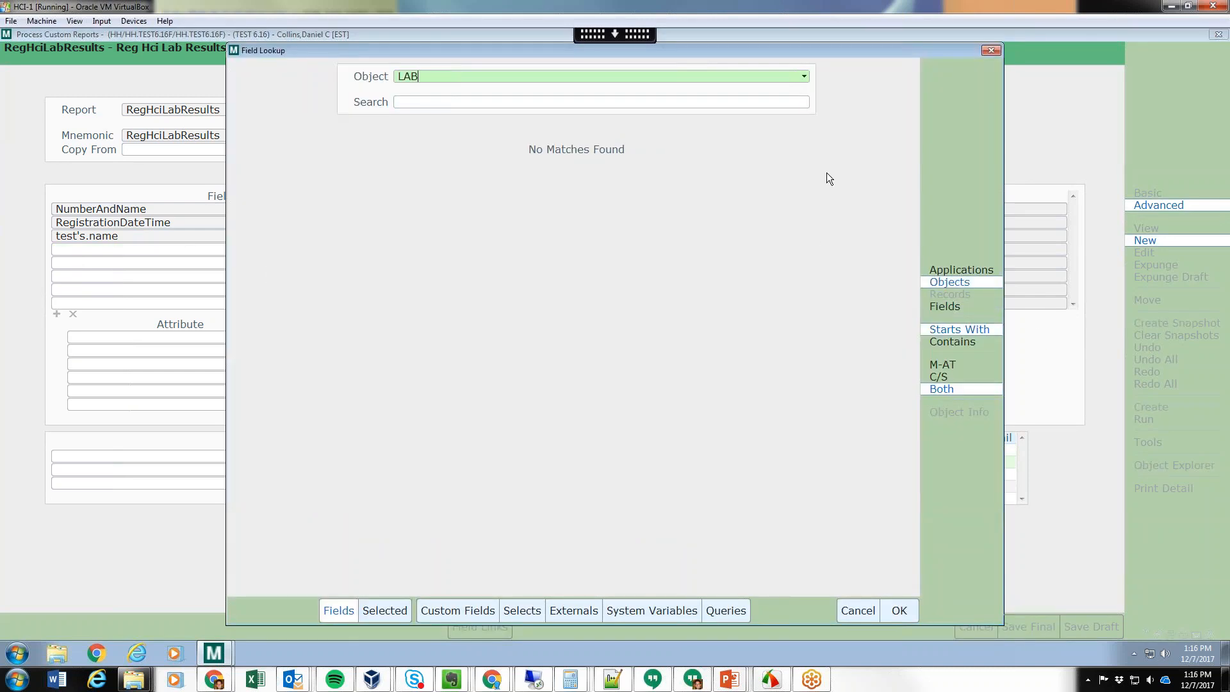
type(".L.SPEC ( C/S")
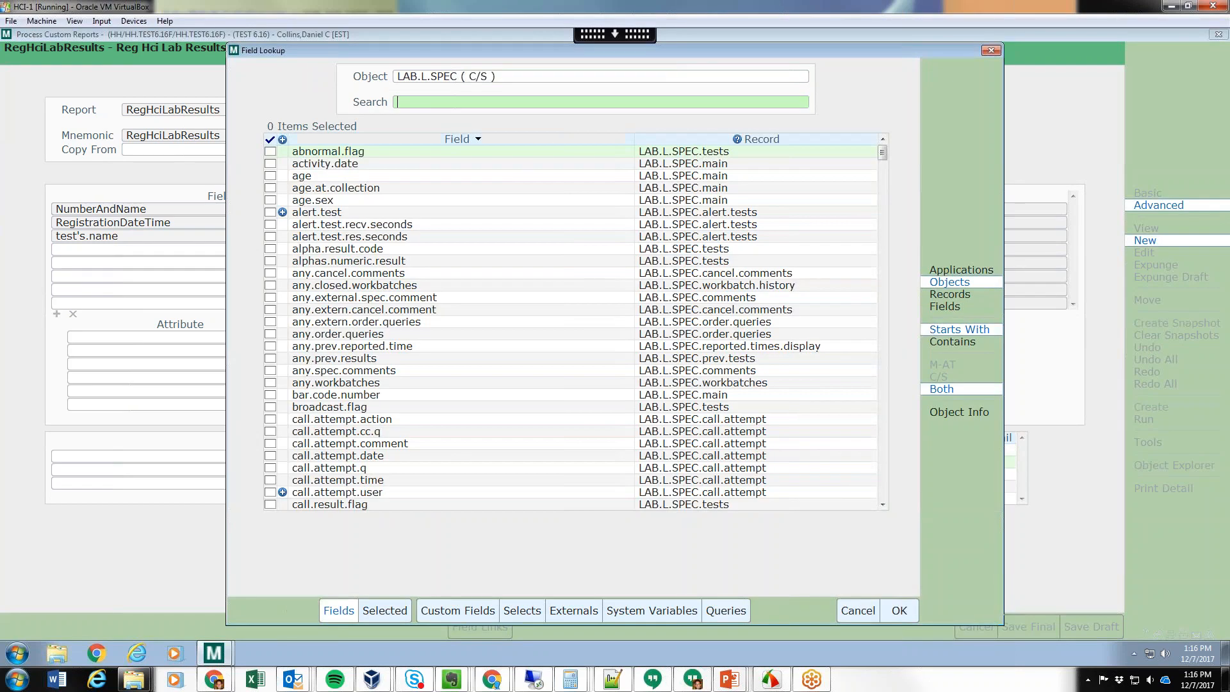
type("result")
key("Return")
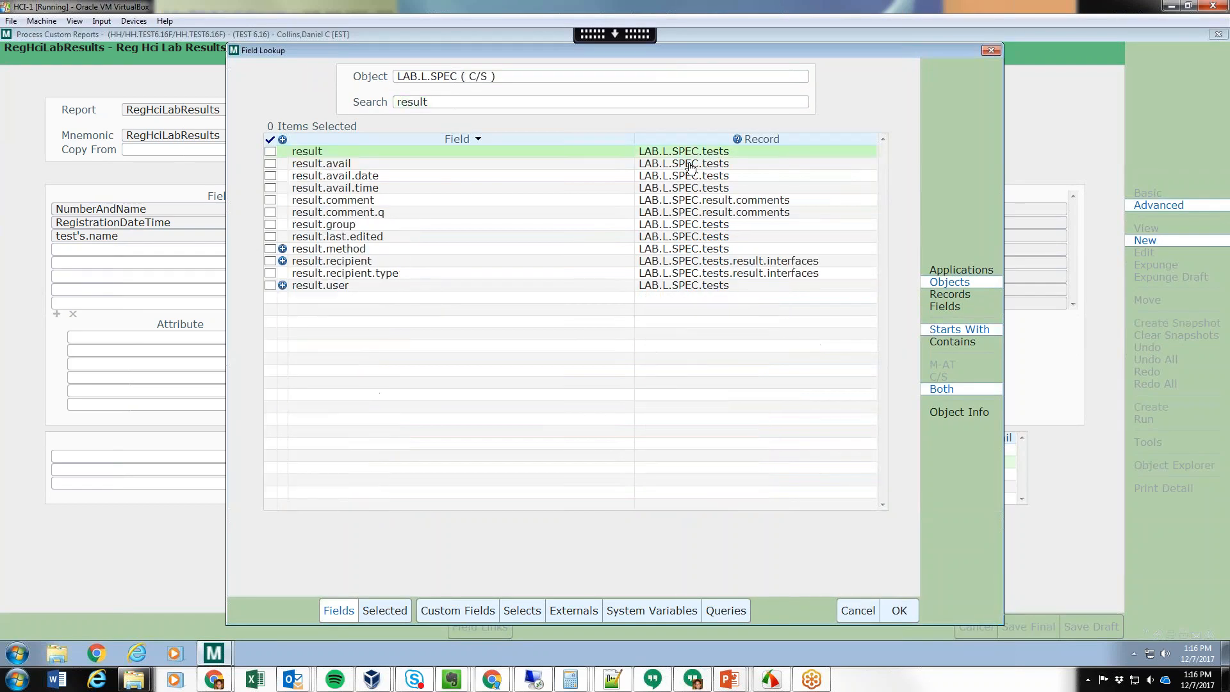
left_click(271, 152)
- Search the LAB.L.SPEC fields for names that contain "date" and select test.result.date
left_click(953, 341)
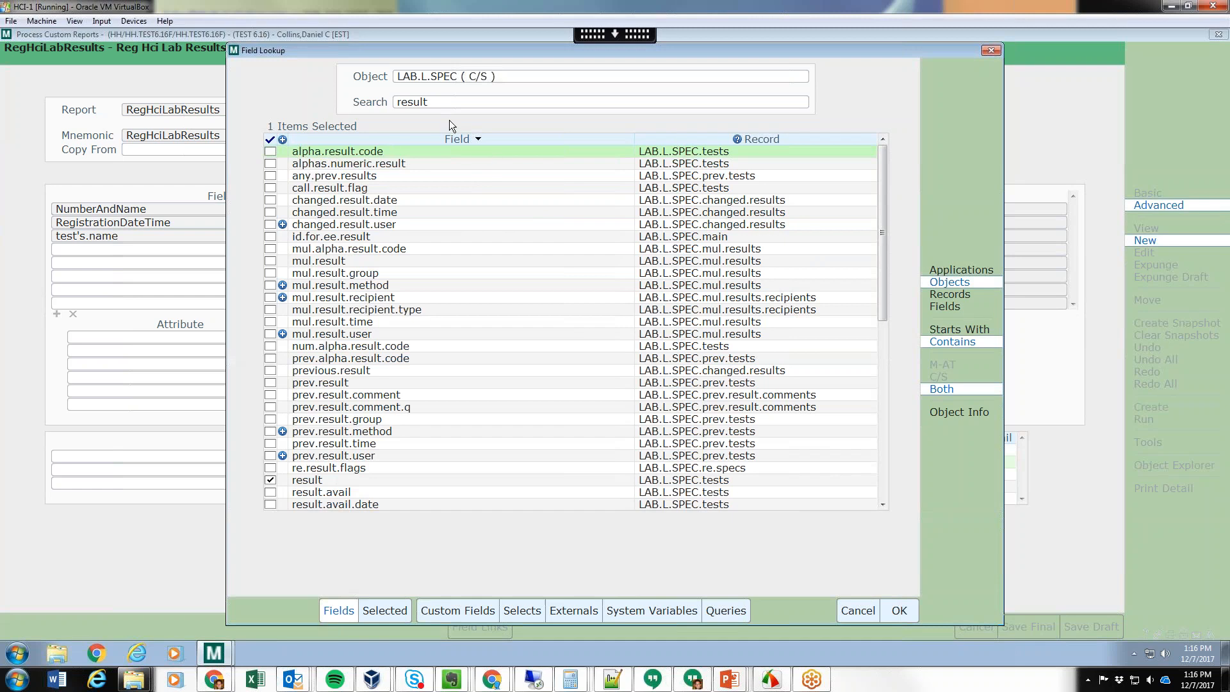
left_click(449, 100)
type("date")
key("Return")
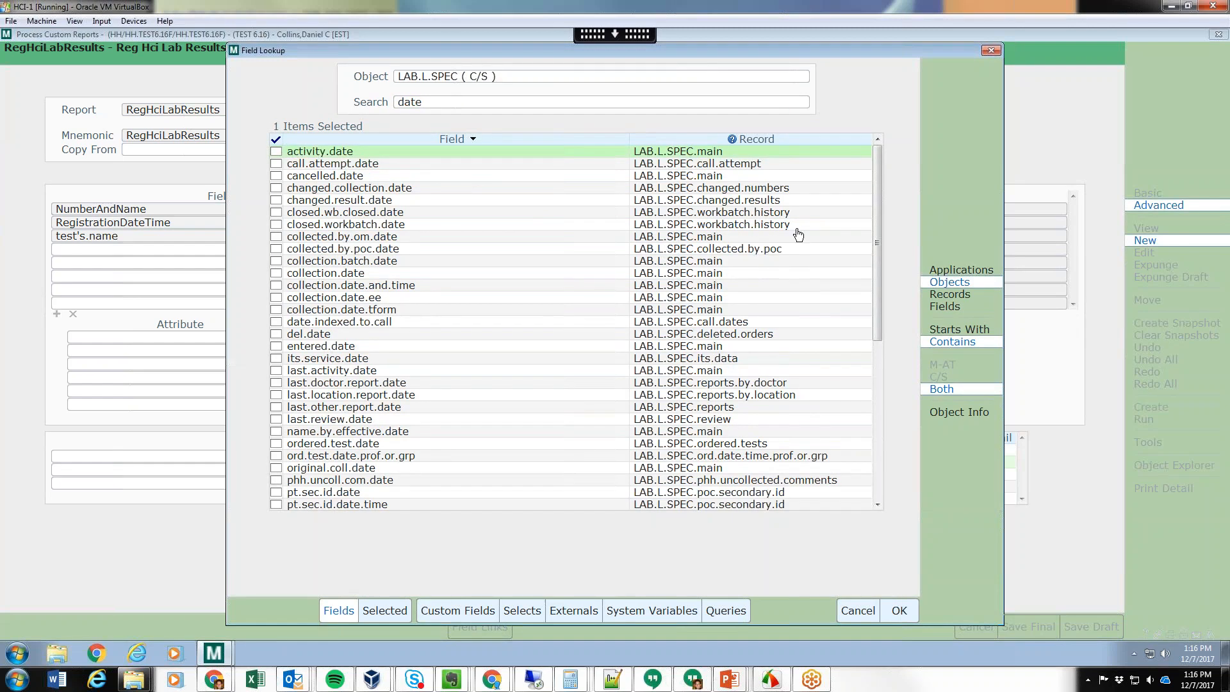
left_click_drag(877, 250, 792, 424)
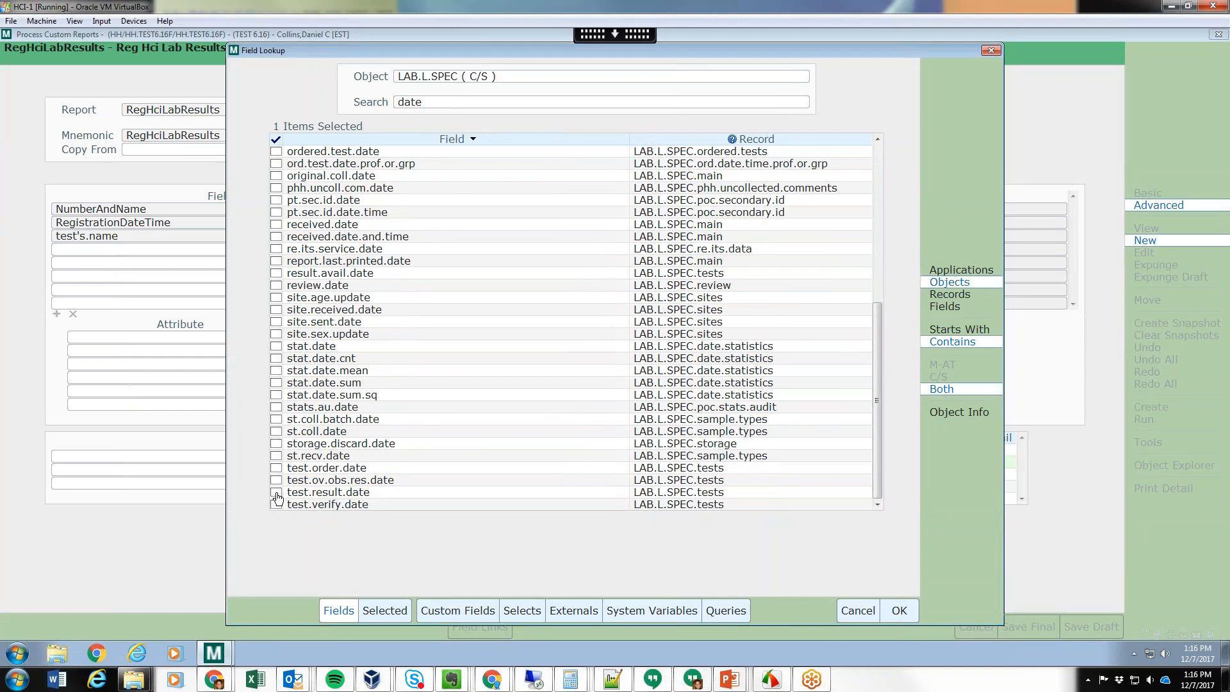
left_click(276, 494)
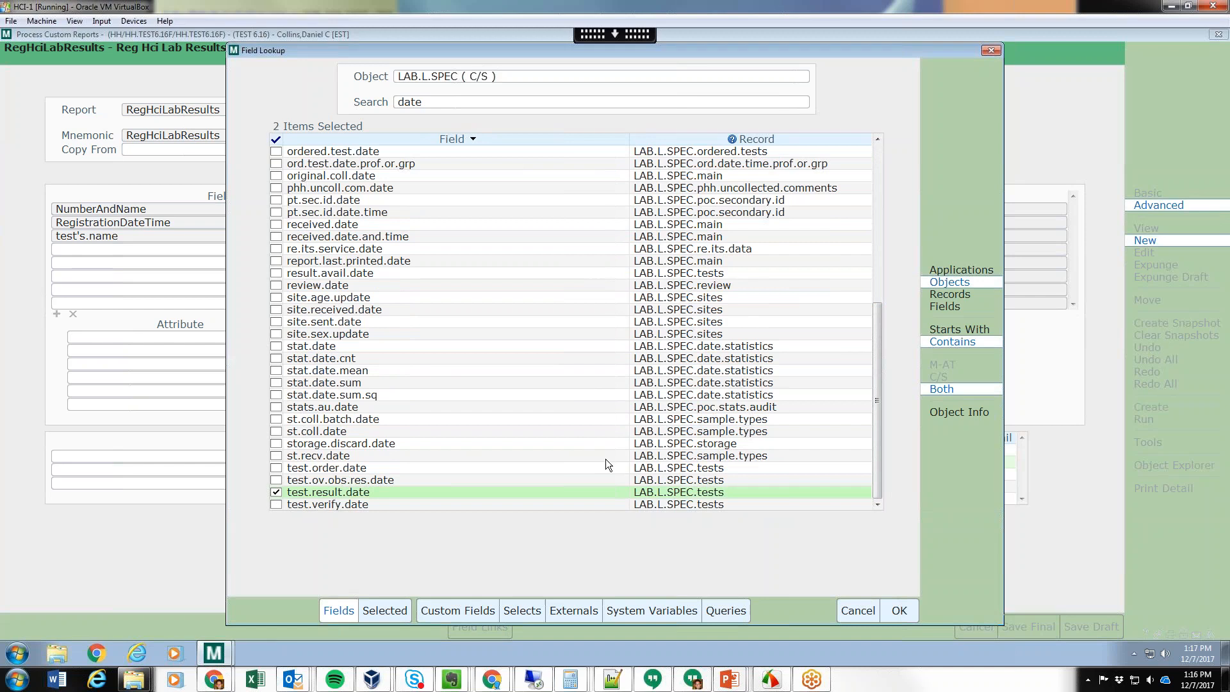
- Search the LAB.L.SPEC fields for "test.result" and select test.result.time
left_click(436, 105)
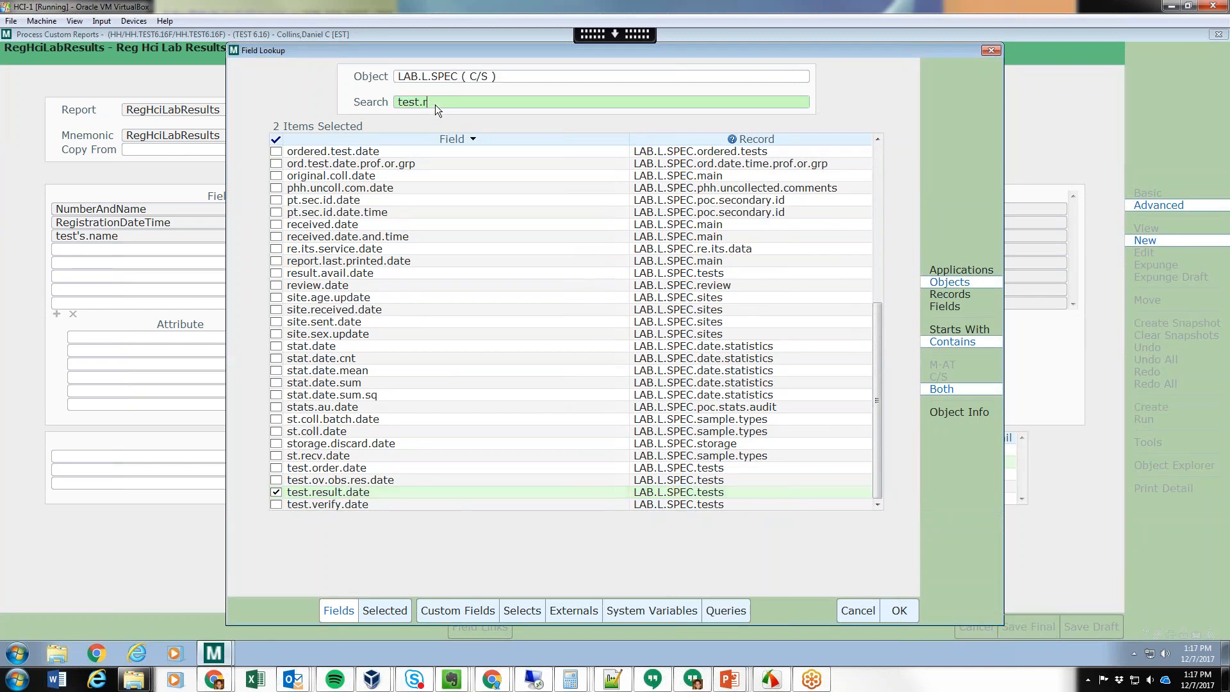
type("test.result")
key("Return")
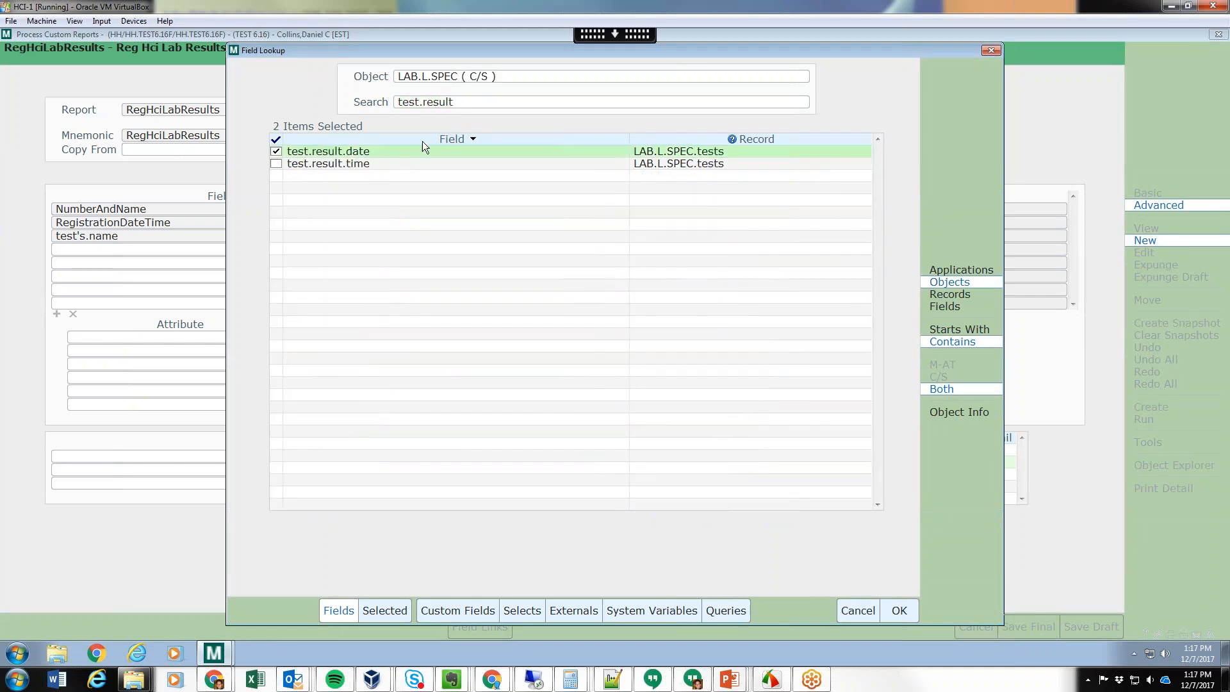
left_click(276, 164)
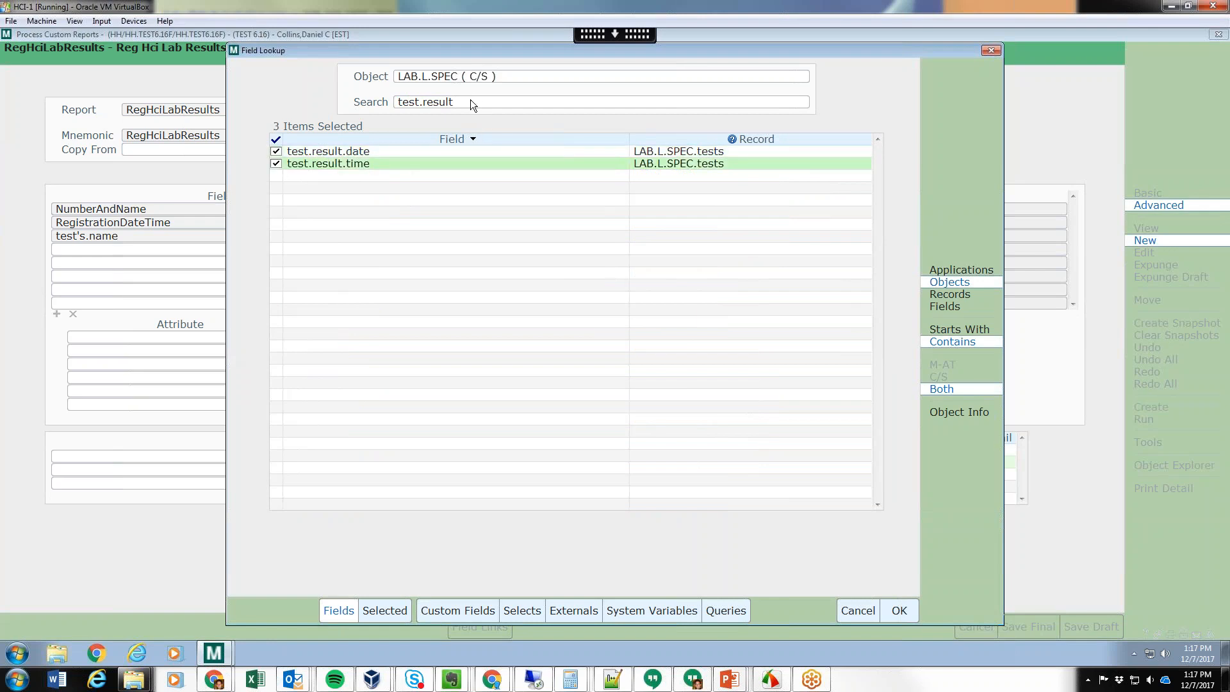
- Search the LAB.L.SPEC fields for "abnormal", select abnormal.flag, and add all selected lab fields to the report
left_click(471, 100)
type("ab")
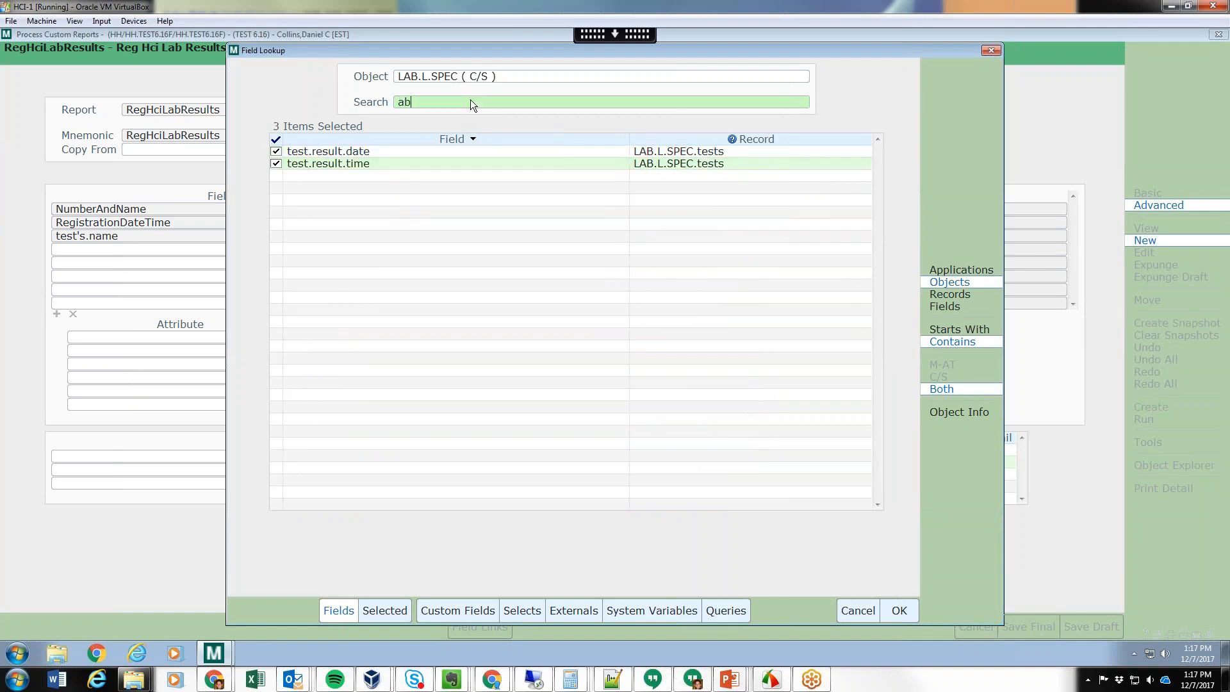
type("normal")
key("Return")
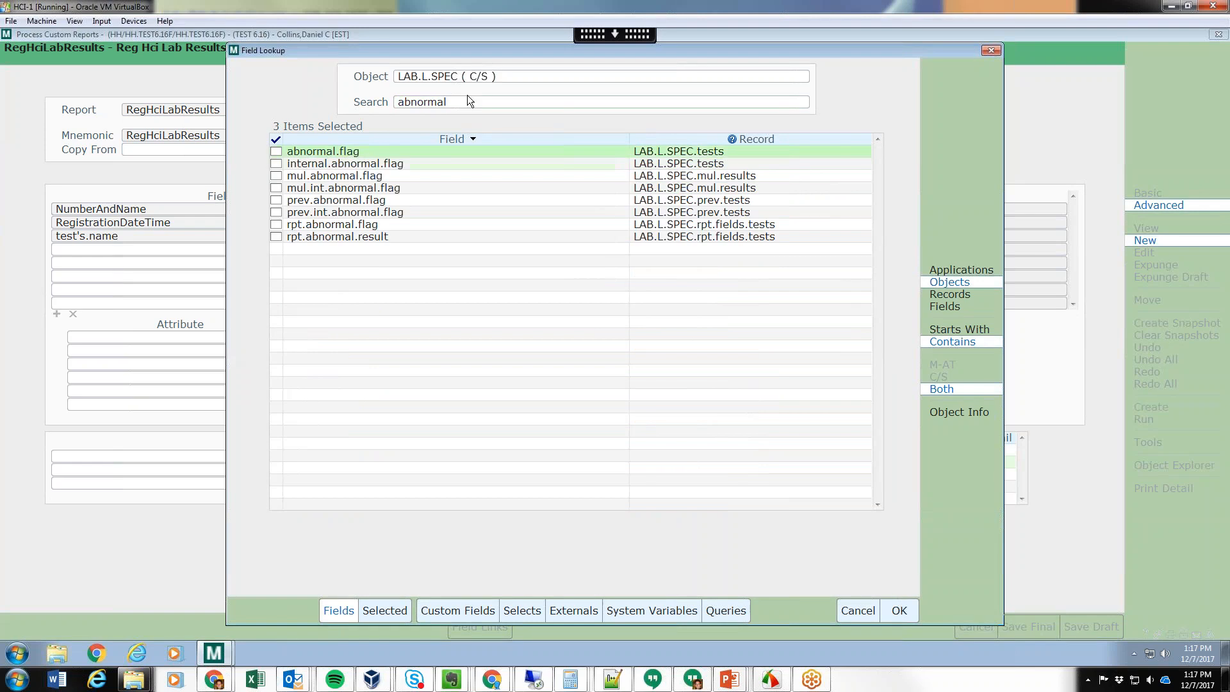
left_click(276, 152)
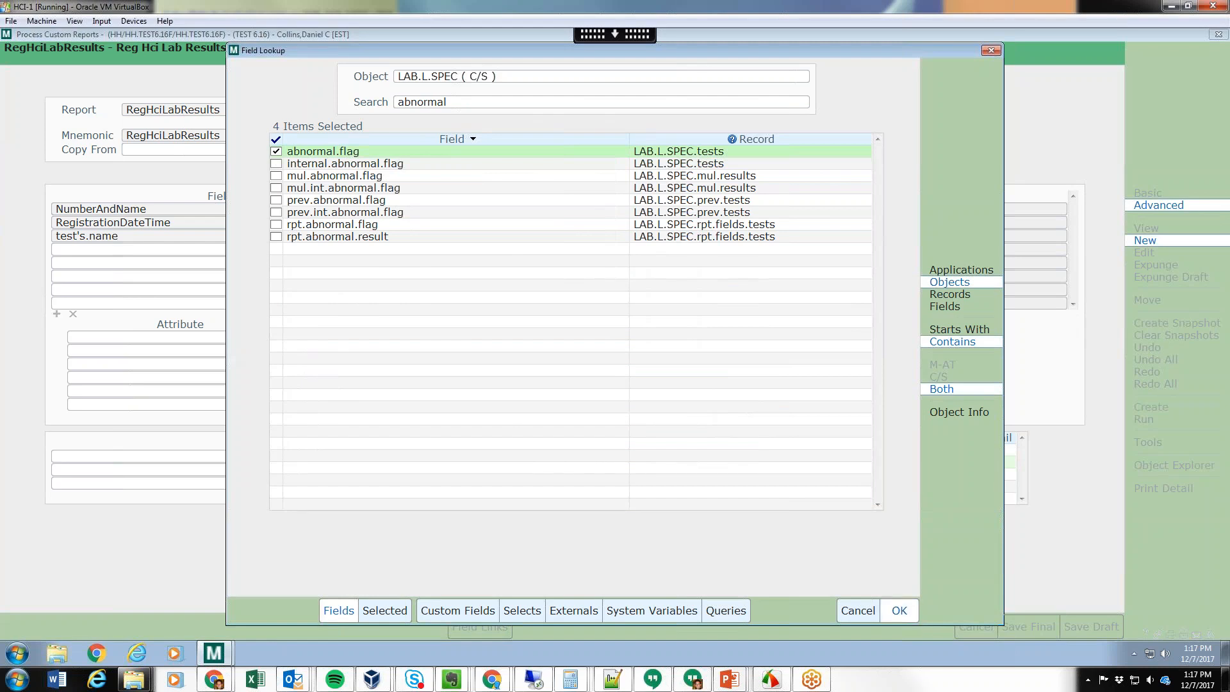
left_click(900, 611)
- Change the field label of NumberAndName to Patient
left_click(437, 207)
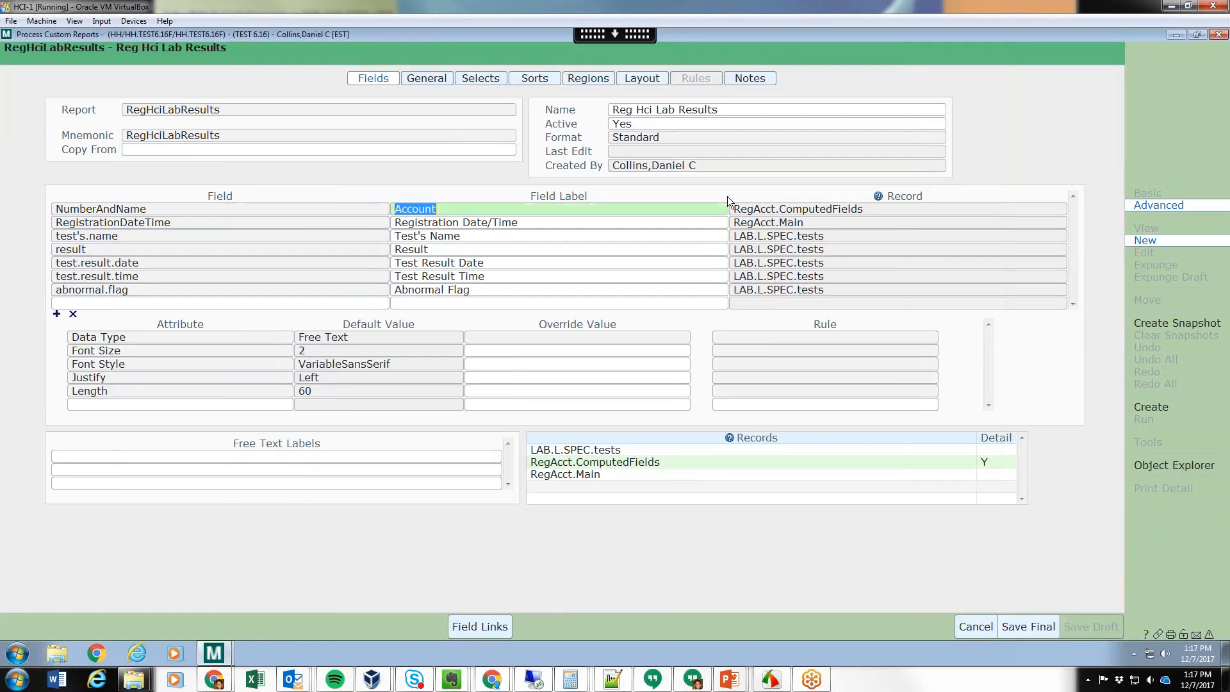
type("Patient")
key("Tab")
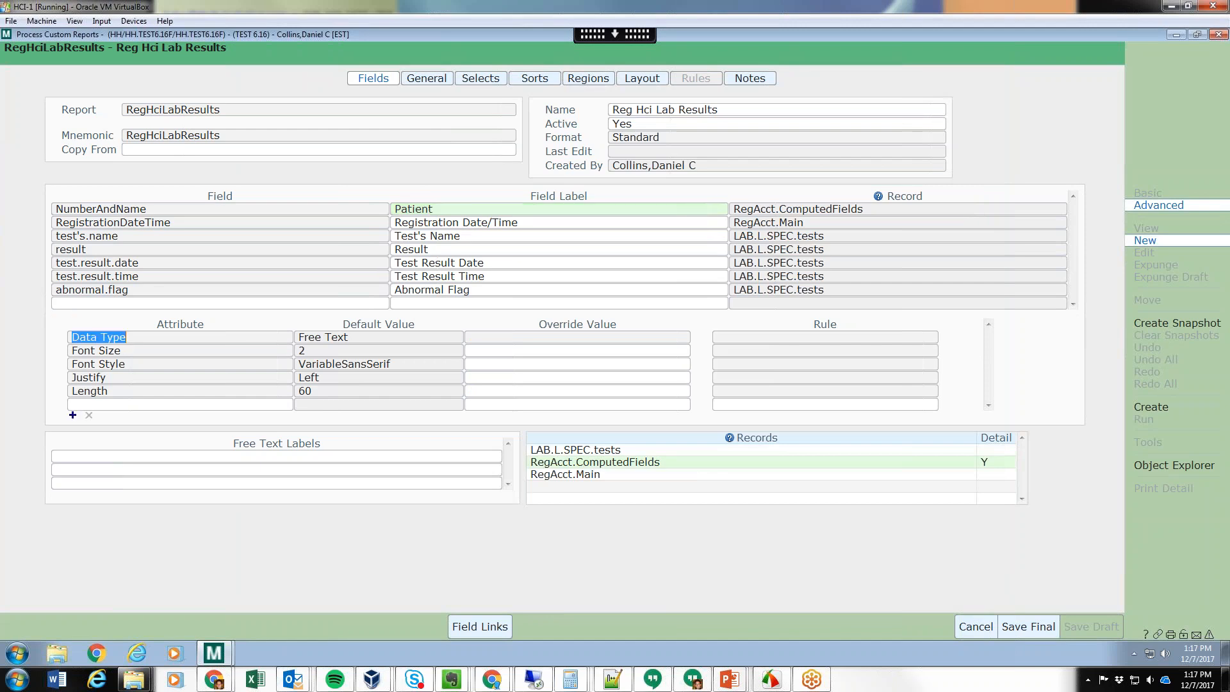
- Change the field label of RegistrationDateTime to Registered
left_click(459, 223)
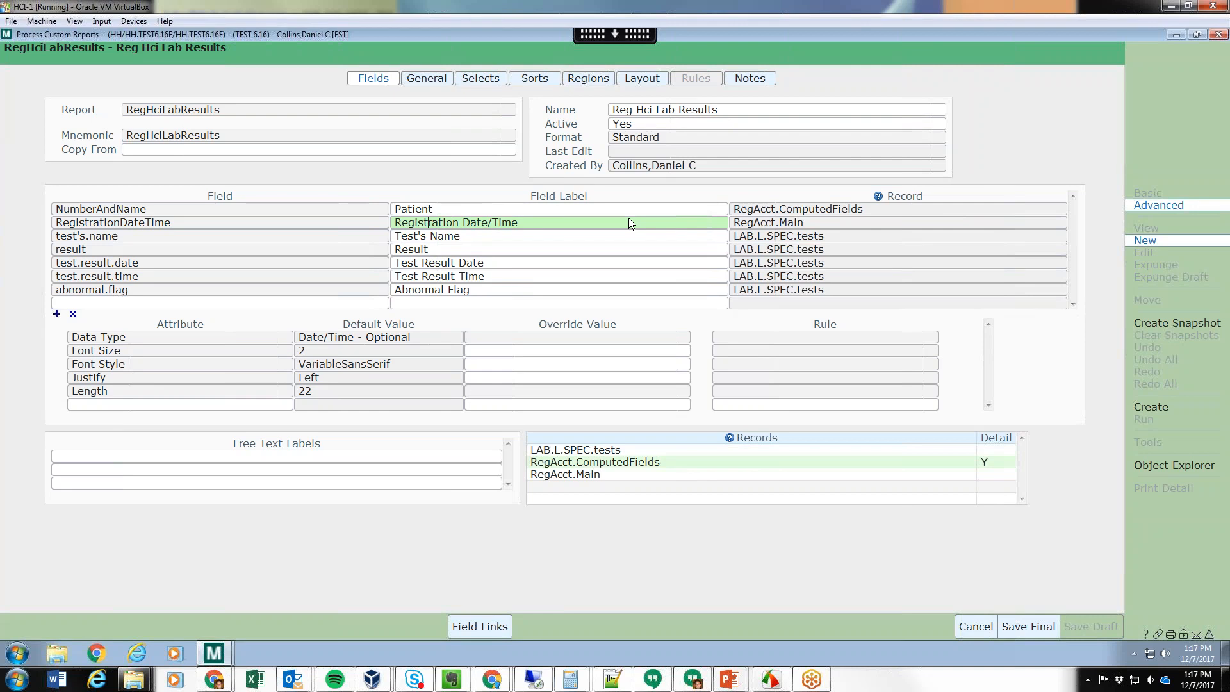
key("shift+End")
key("Delete")
type("ered")
- Shorten the field label of test's.name to Test
key("Down")
key("End")
key("BackSpace")
key("BackSpace")
key("BackSpace")
key("BackSpace")
key("BackSpace")
key("BackSpace")
key("BackSpace")
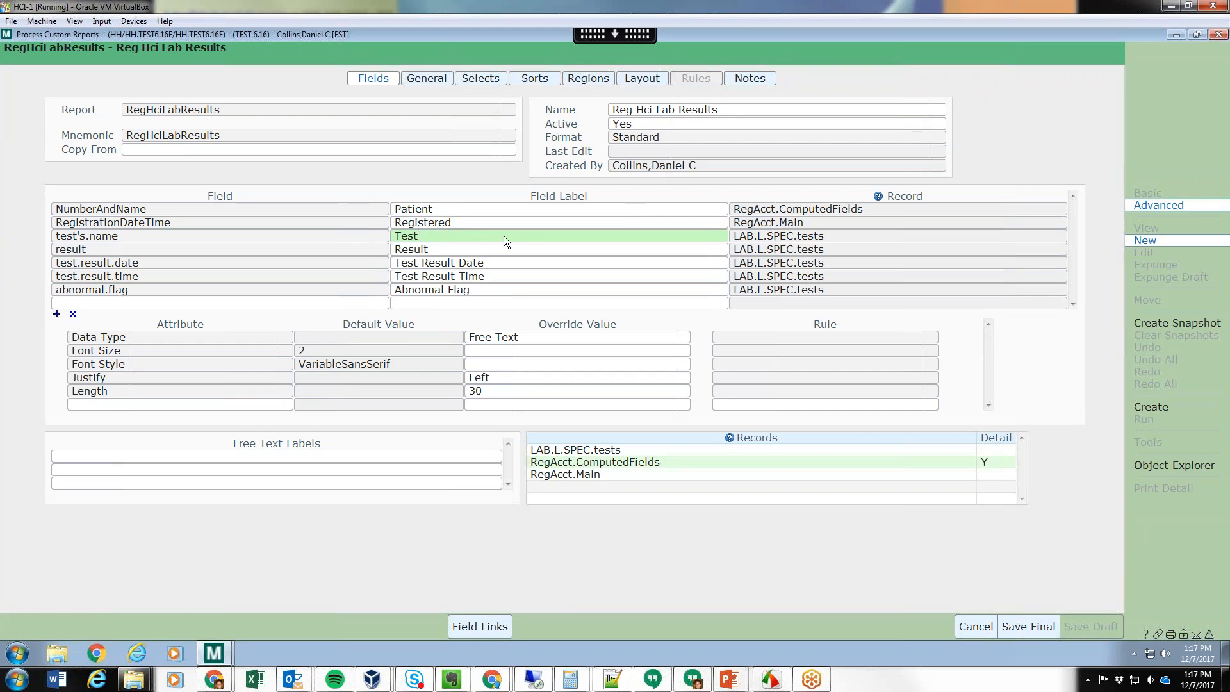
- Change the field label of test.result.date to Test Resulted Time
key("Down")
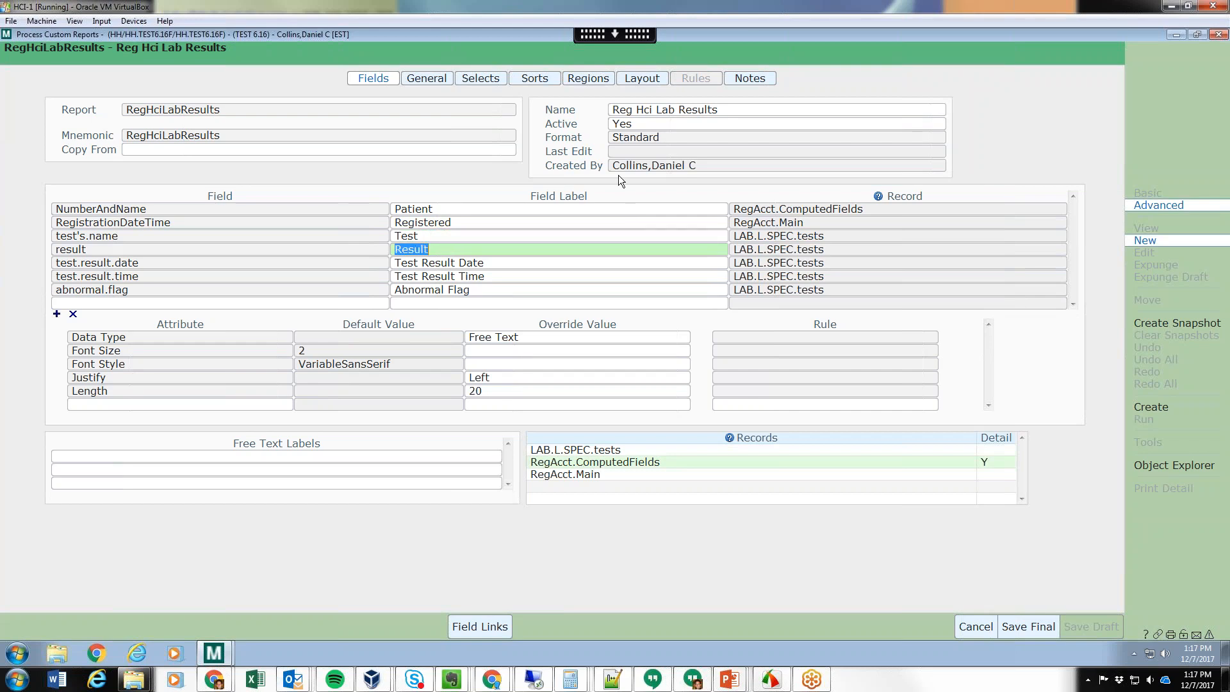
key("Down")
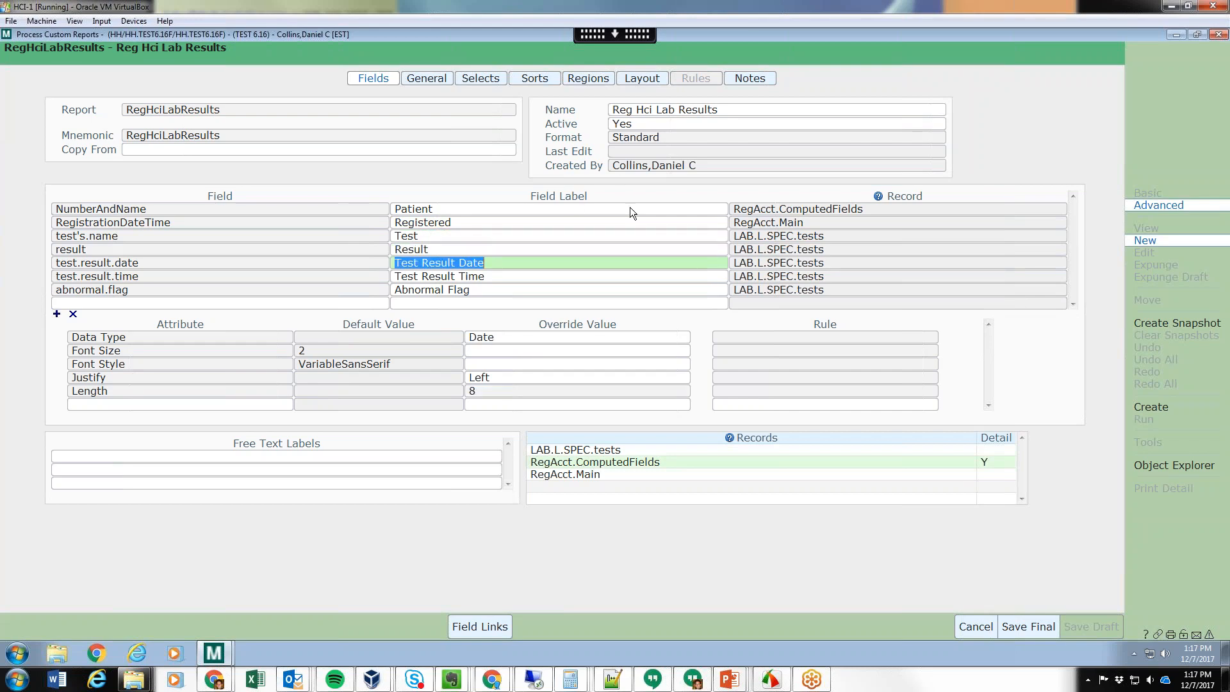
key("Home")
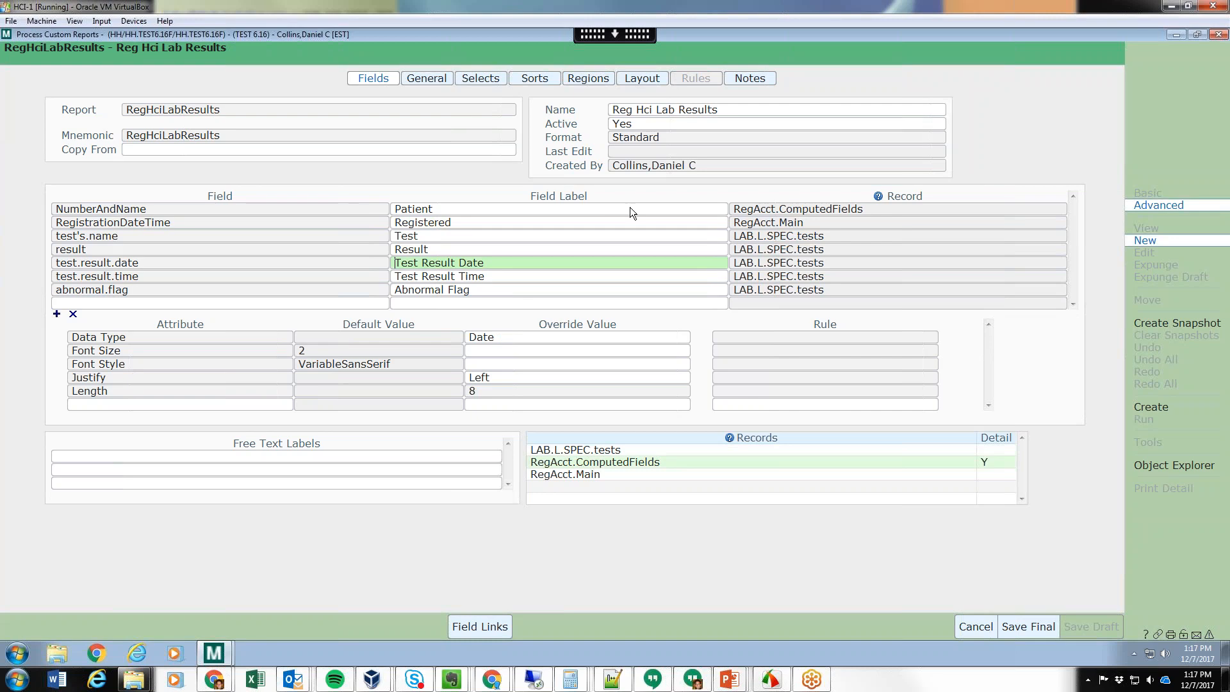
key("BackSpace")
key("BackSpace")
key("BackSpace")
key("BackSpace")
type("ed Time")
key("Tab")
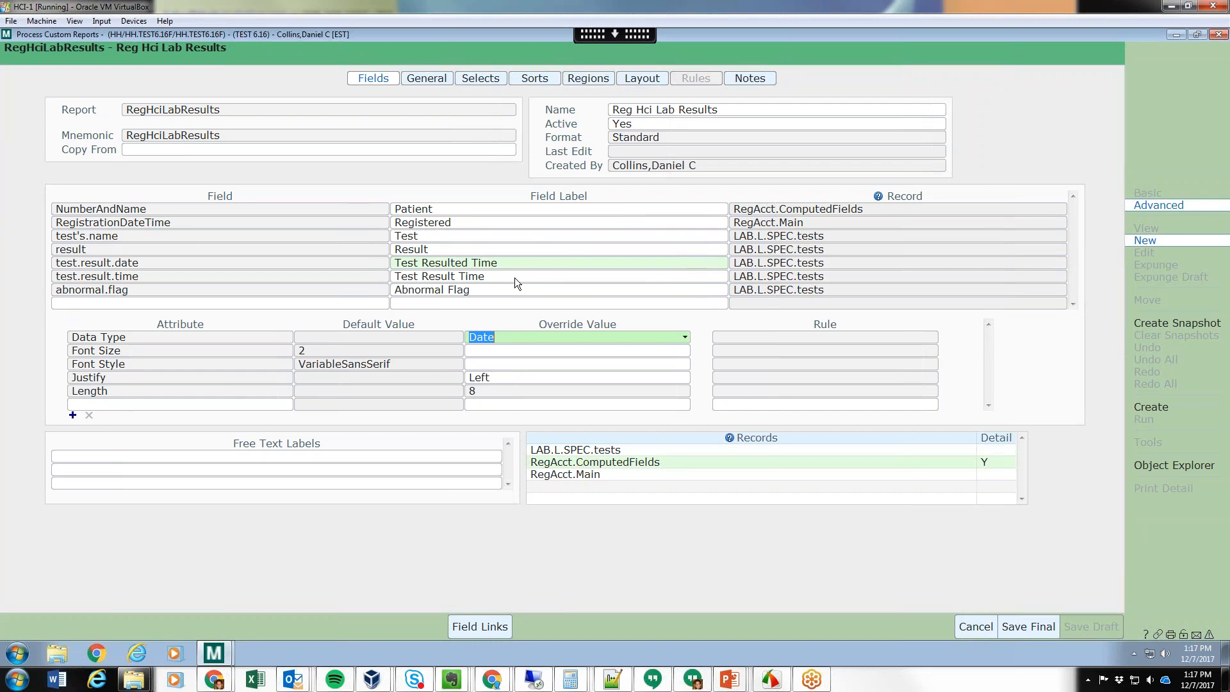
- Clear the field label of test.result.time so that it is blank
left_click(514, 278)
key("Delete")
key("Down")
key("Tab")
- Shorten the field label of abnormal.flag to Abnormal
left_click(494, 288)
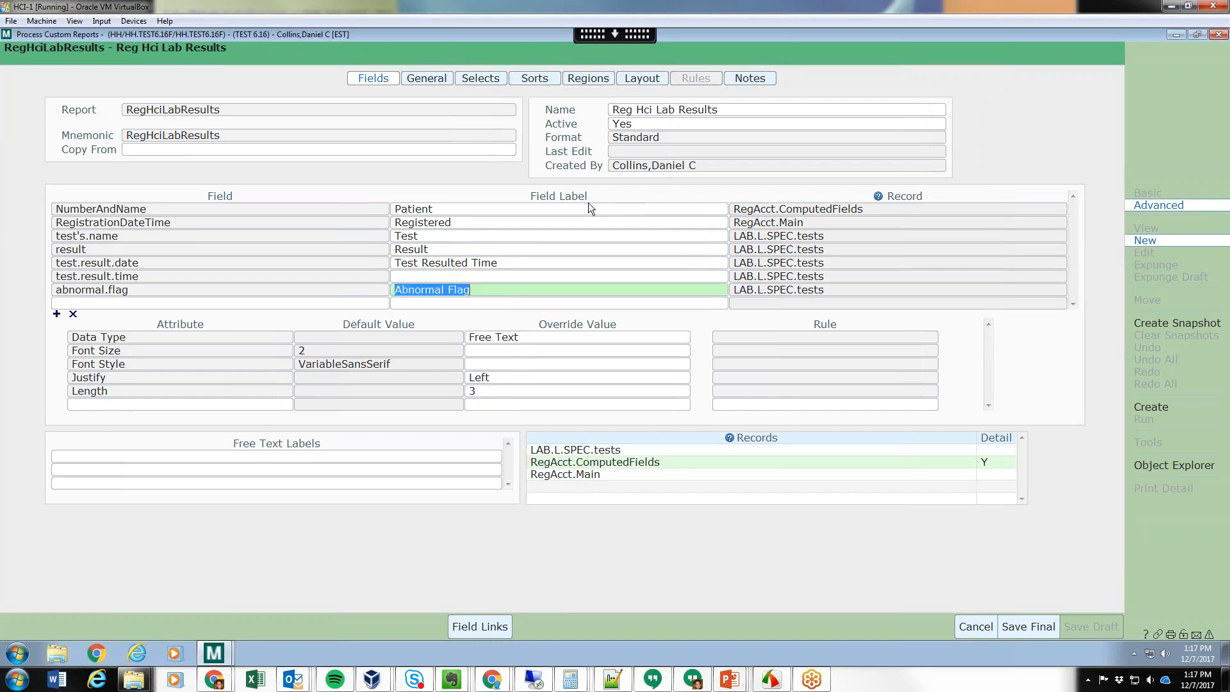
key("End")
key("BackSpace")
key("BackSpace")
key("BackSpace")
key("BackSpace")
key("BackSpace")
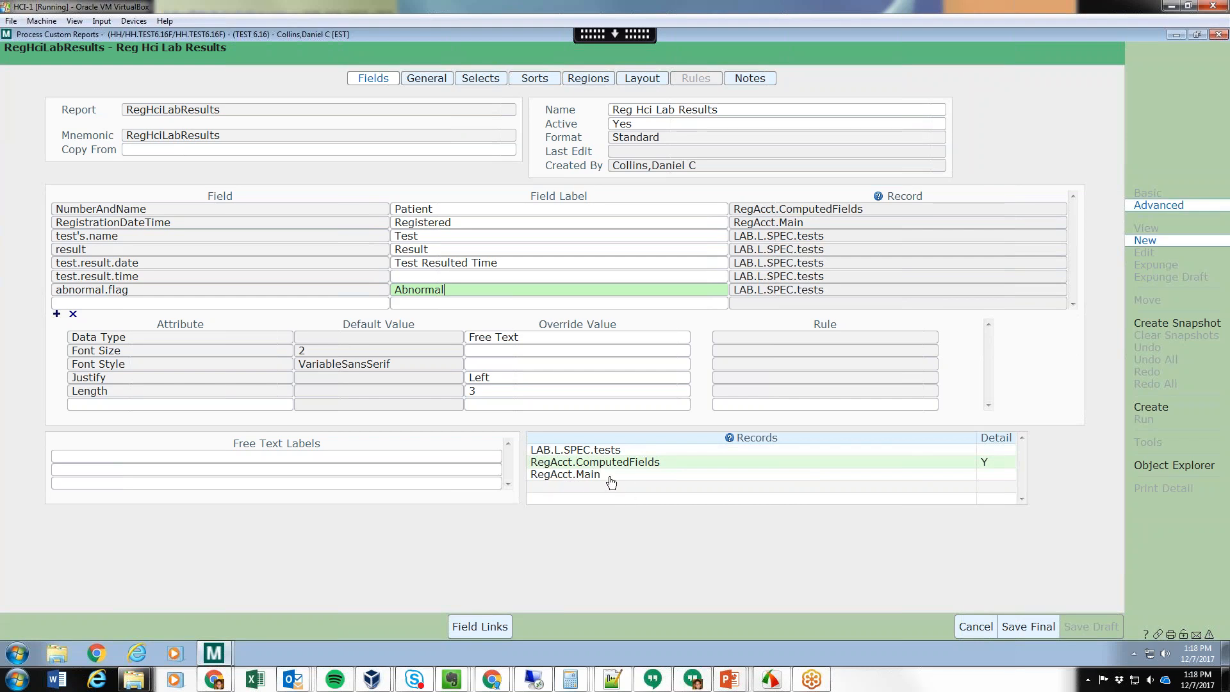
- Make RegAcct.Main the report's detail record and accept the removal of all links
left_click(992, 480)
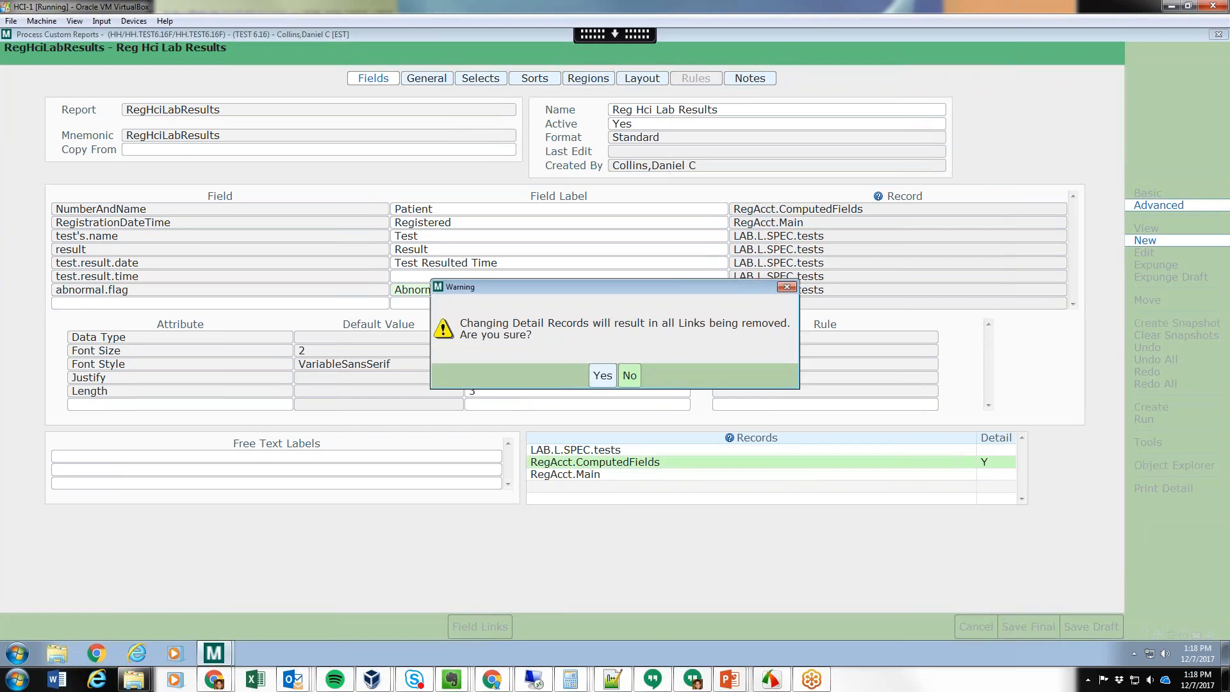
left_click(609, 376)
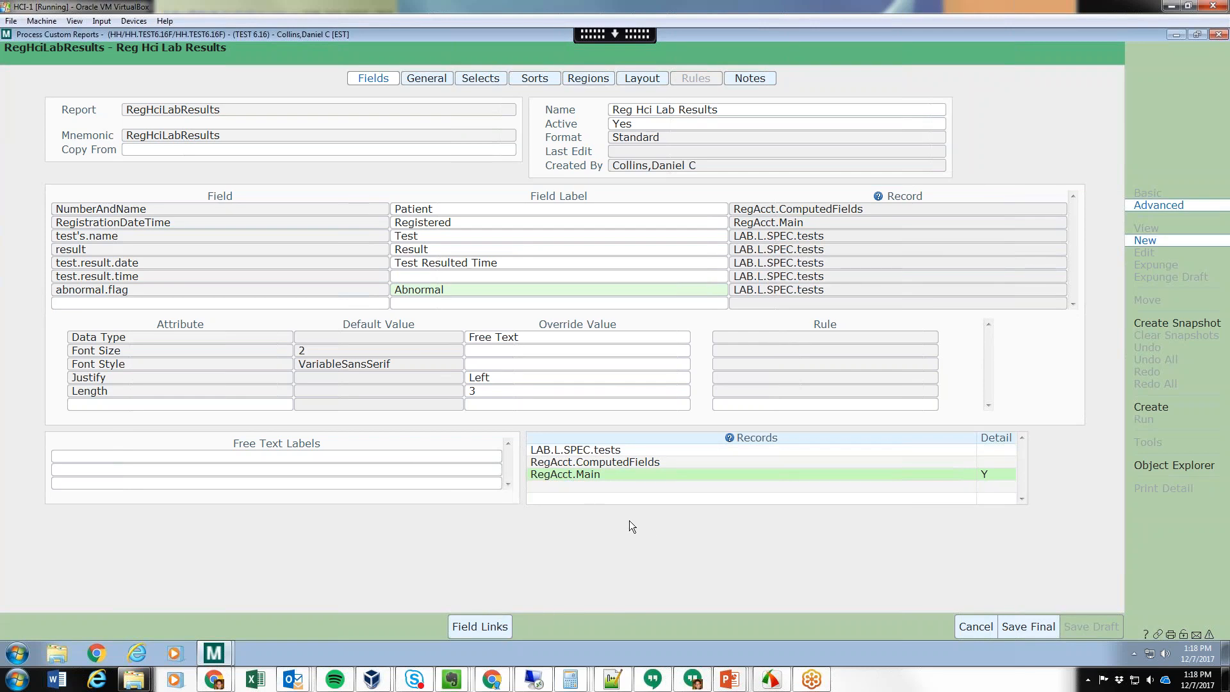
- Start a field link from record RegAcct.Main to record LAB.L.SPEC.tests
left_click(503, 613)
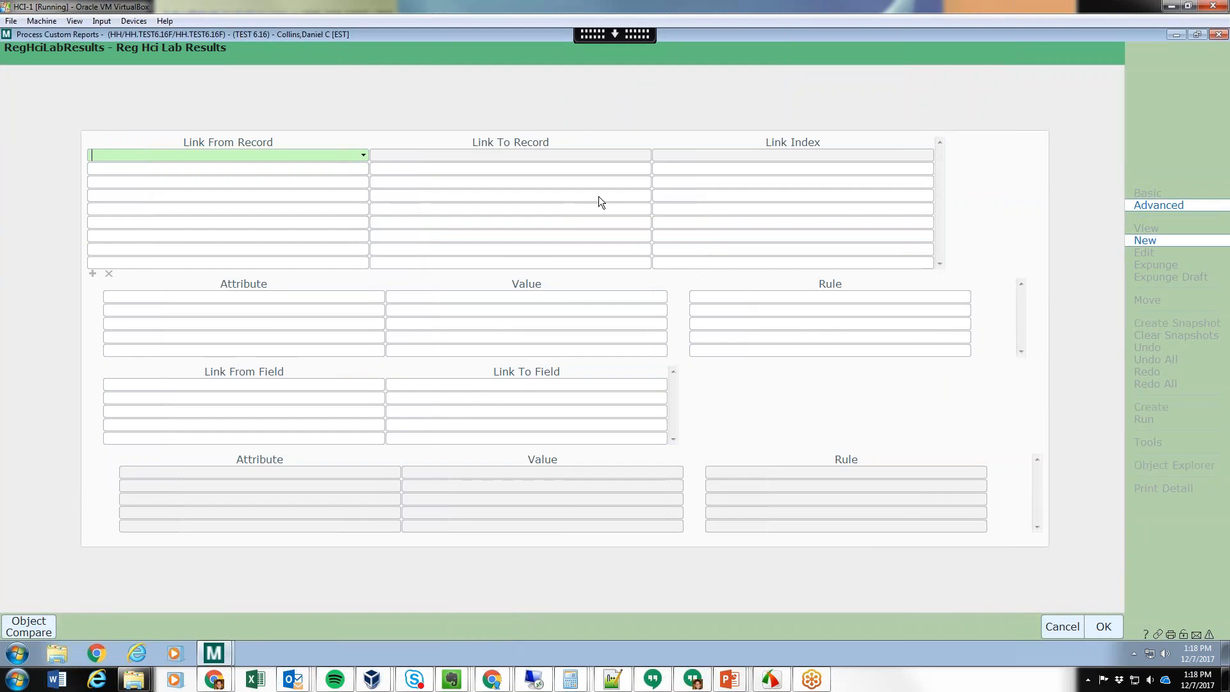
left_click(363, 158)
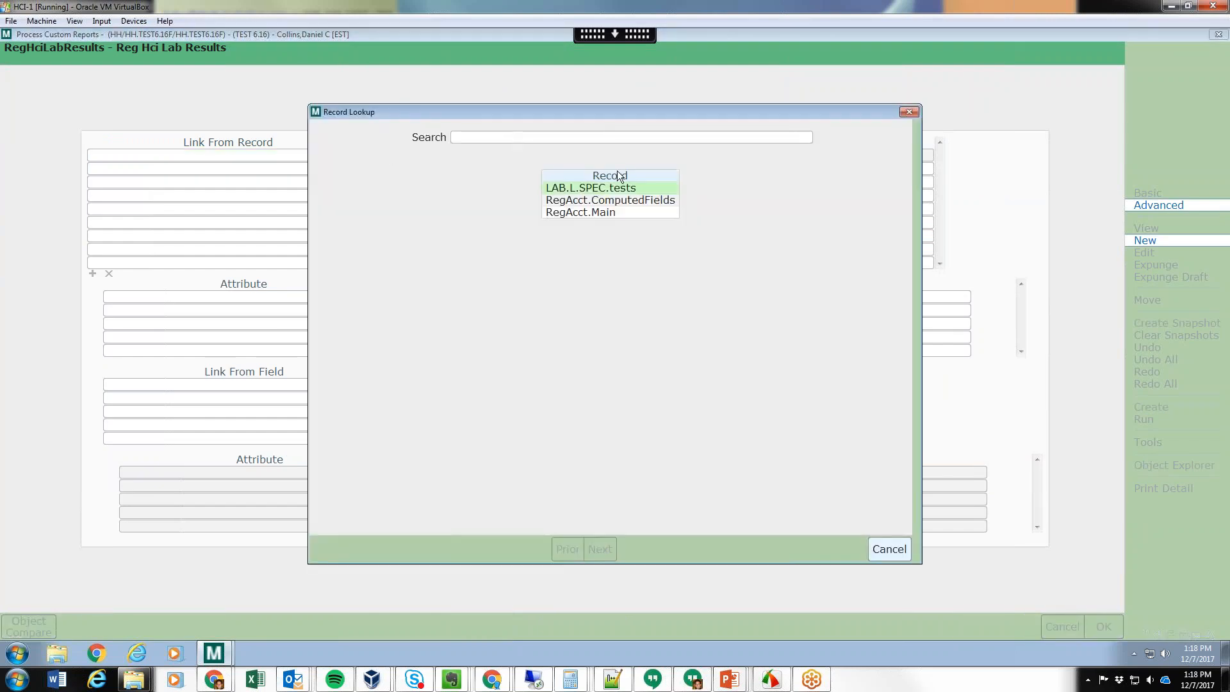
left_click(581, 212)
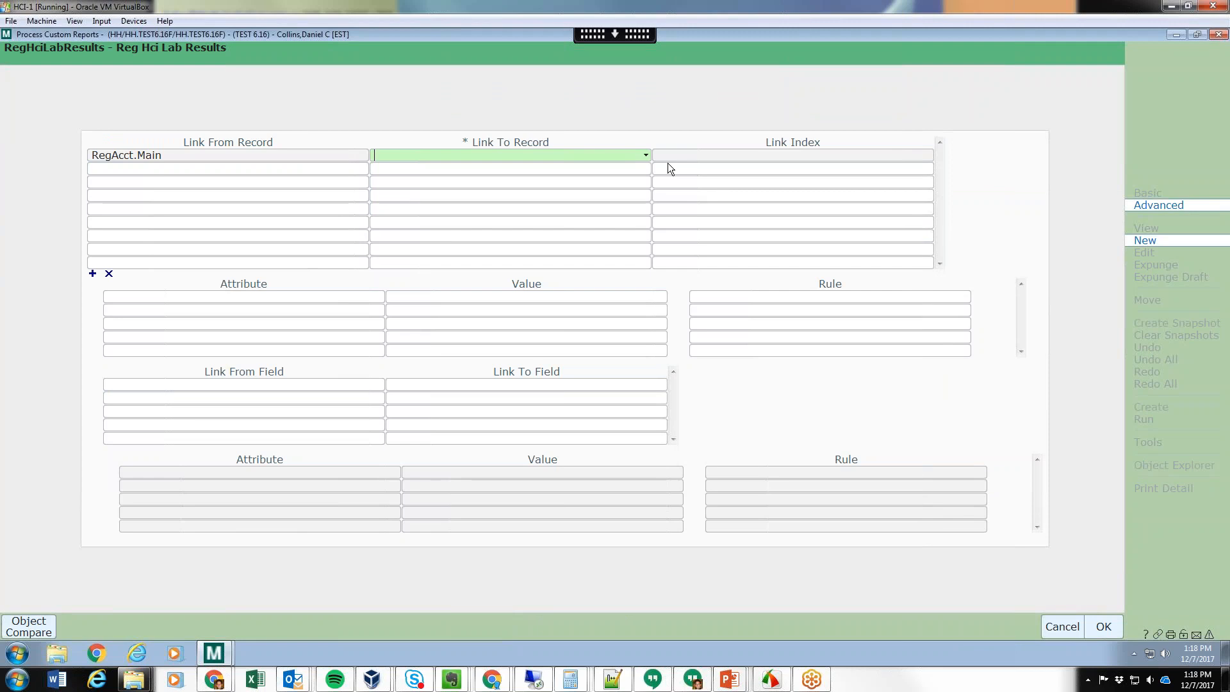
left_click(646, 155)
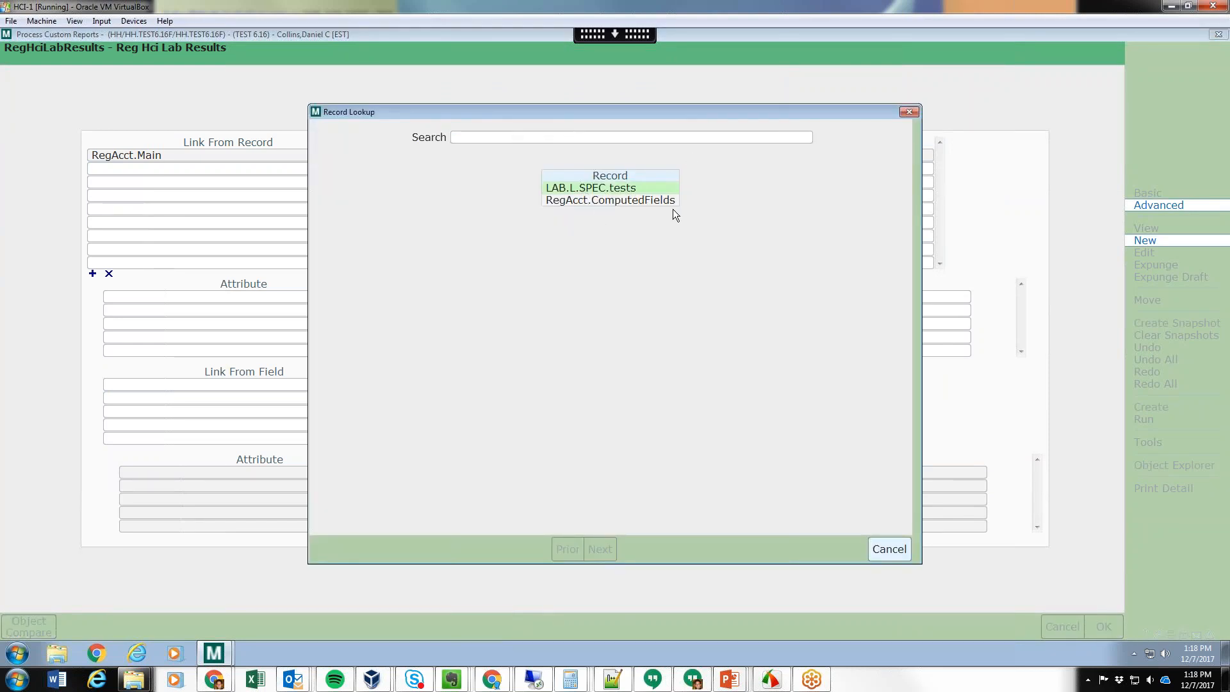
left_click(633, 190)
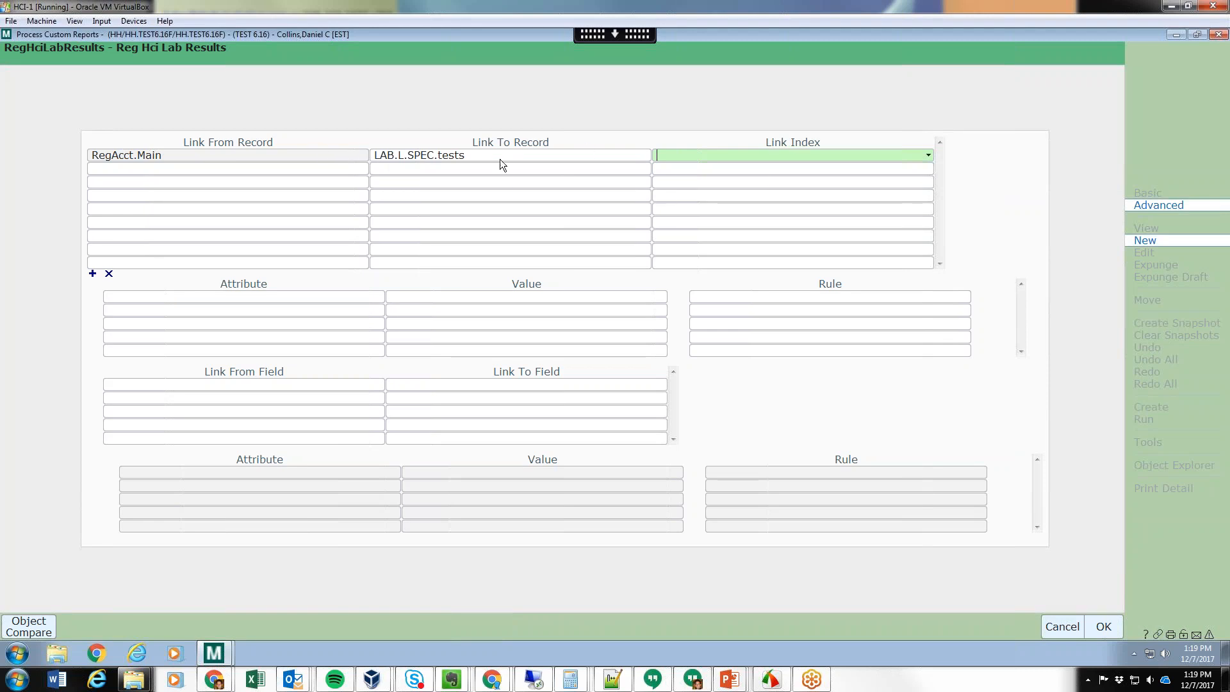
- Choose LAB.L.SPEC.patient.x as the link index between RegAcct.Main and LAB.L.SPEC.tests
left_click(928, 156)
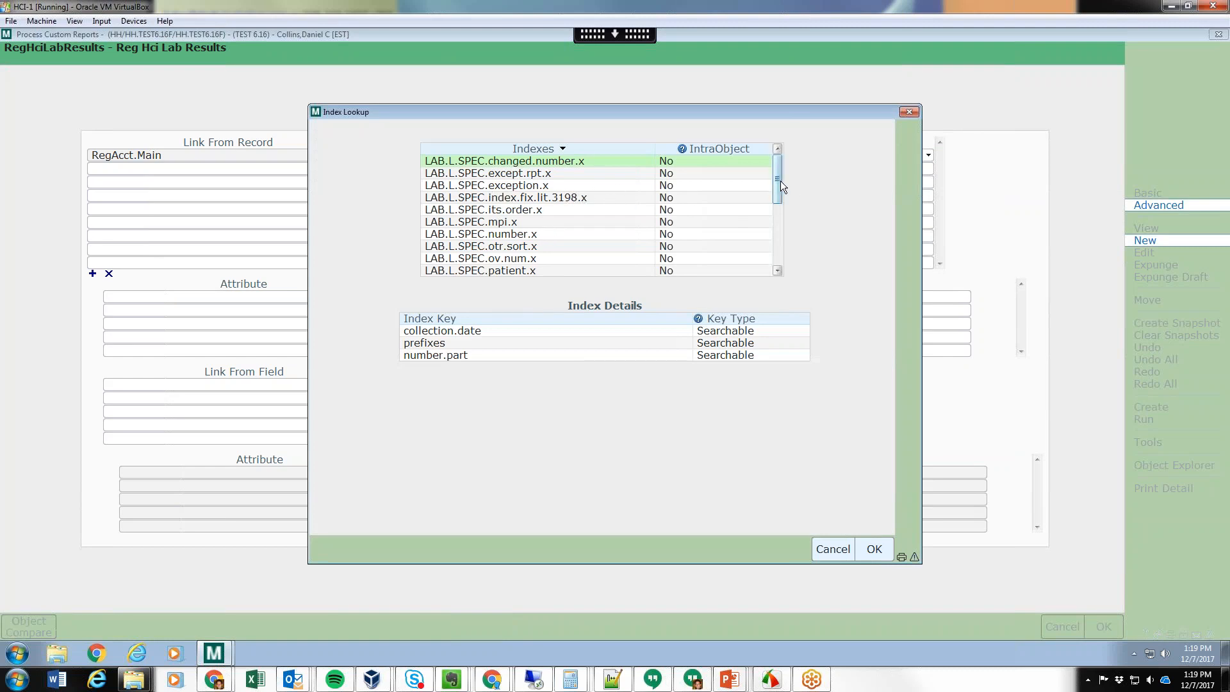
left_click(558, 272)
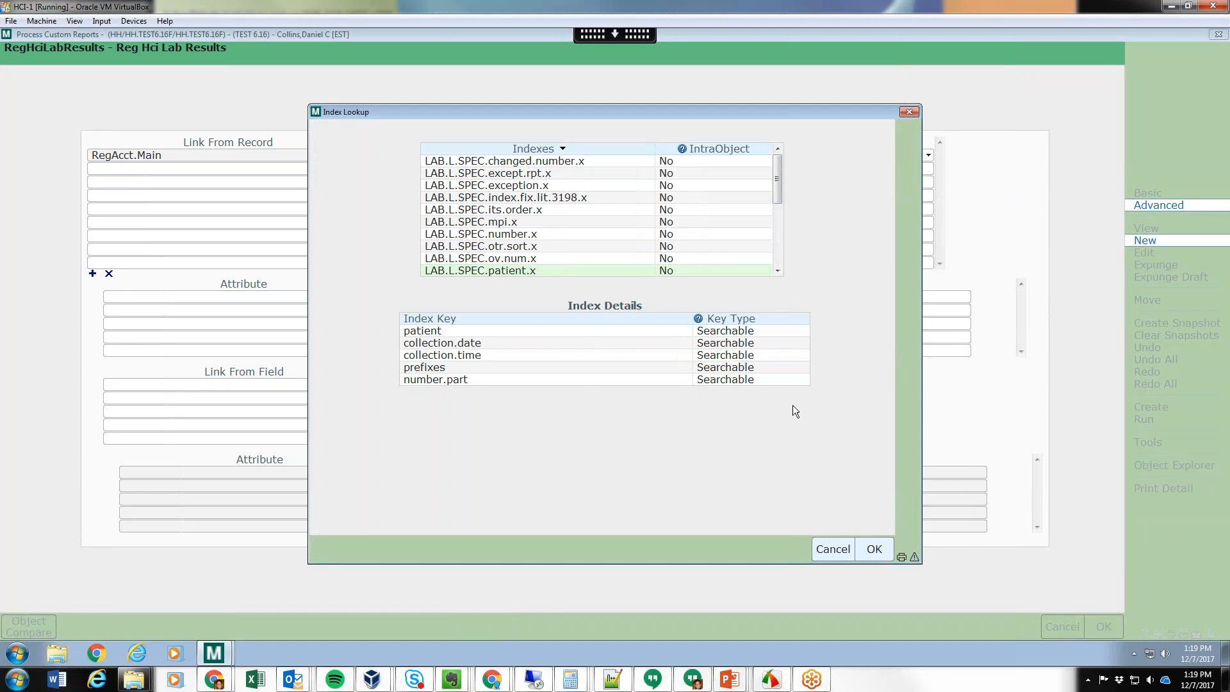
left_click(501, 273)
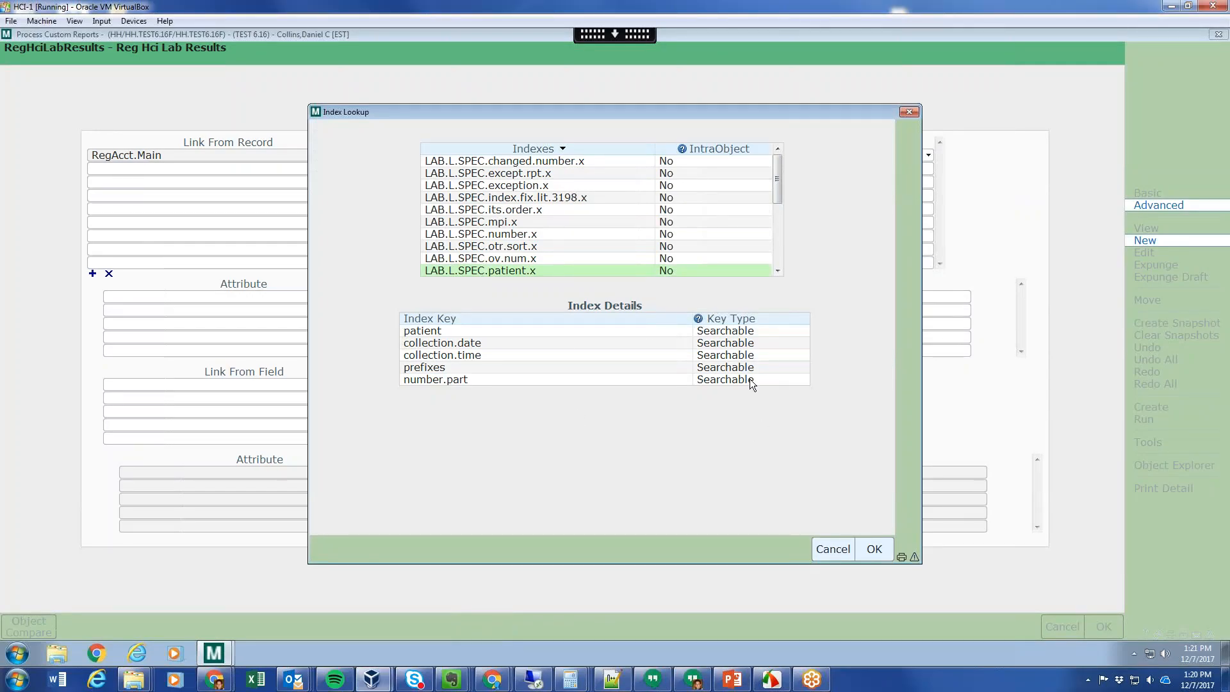
left_click(872, 550)
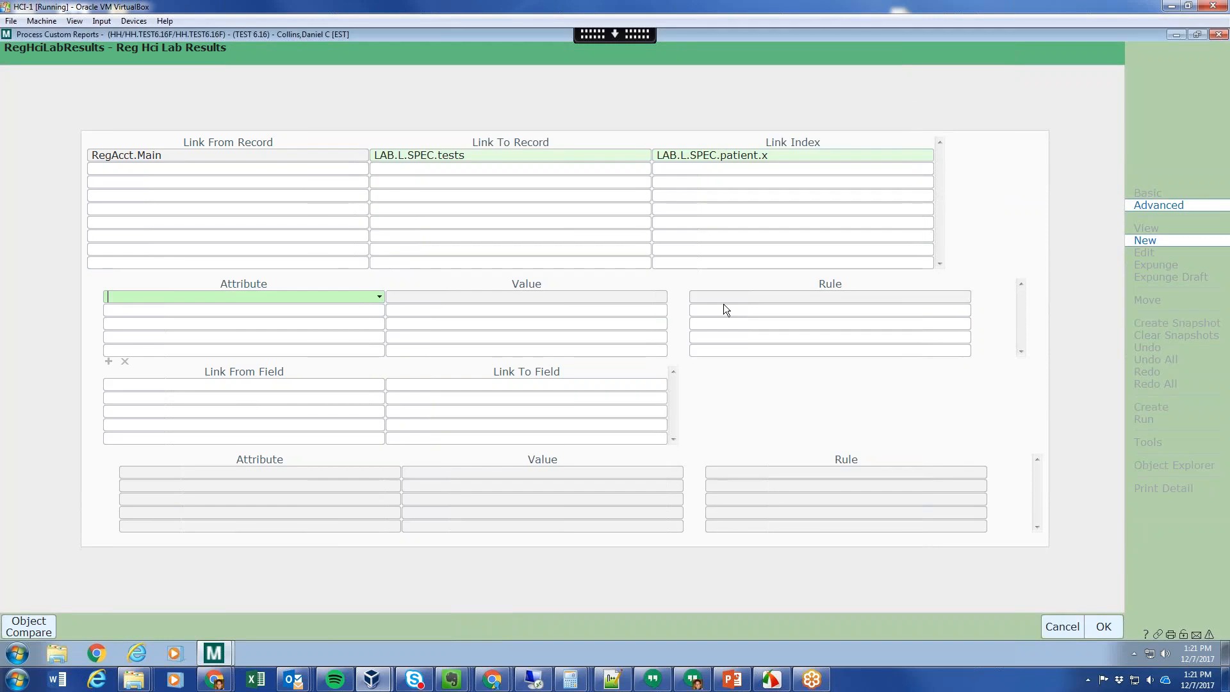
- Search the RegAcct fields for OID and use it as the link-from field
left_click(280, 388)
left_click(379, 385)
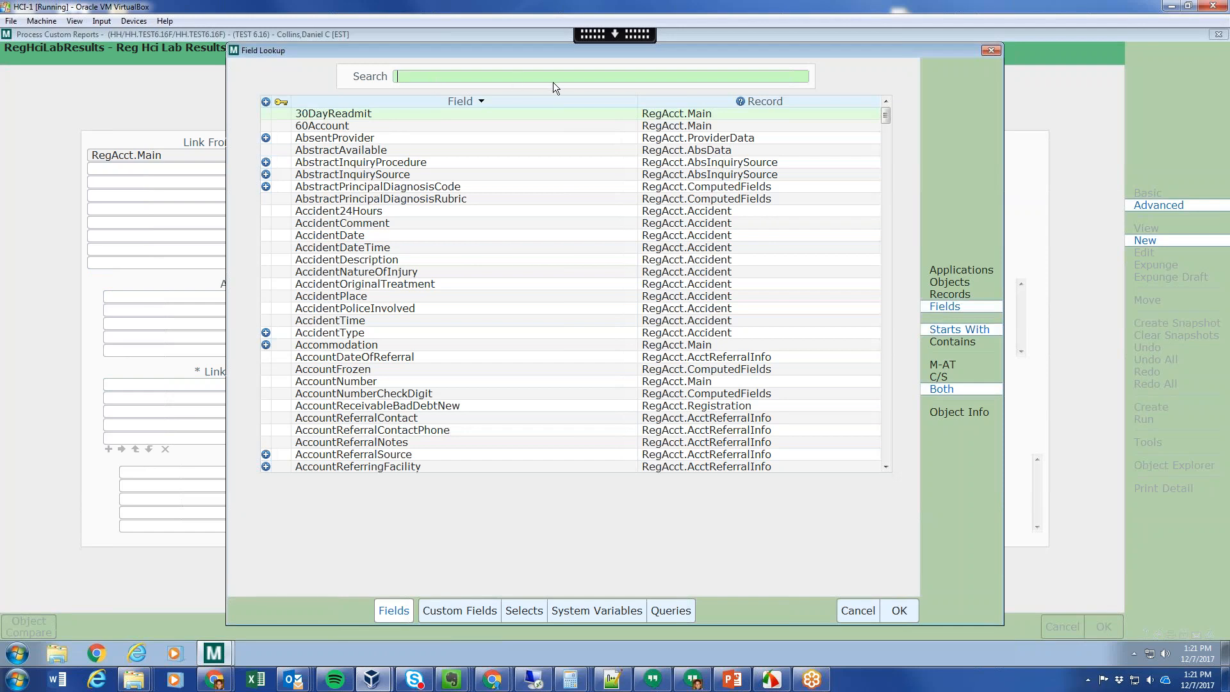
type("OID")
key("BackSpace")
type("D")
key("Return")
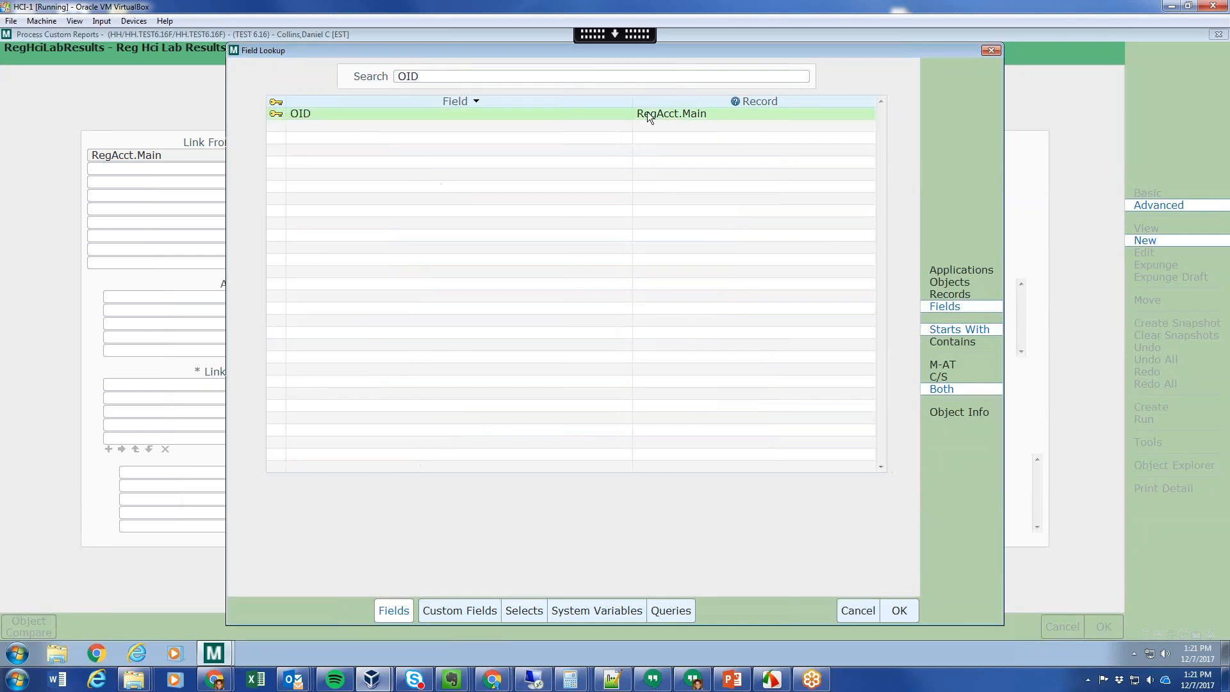
left_click(898, 611)
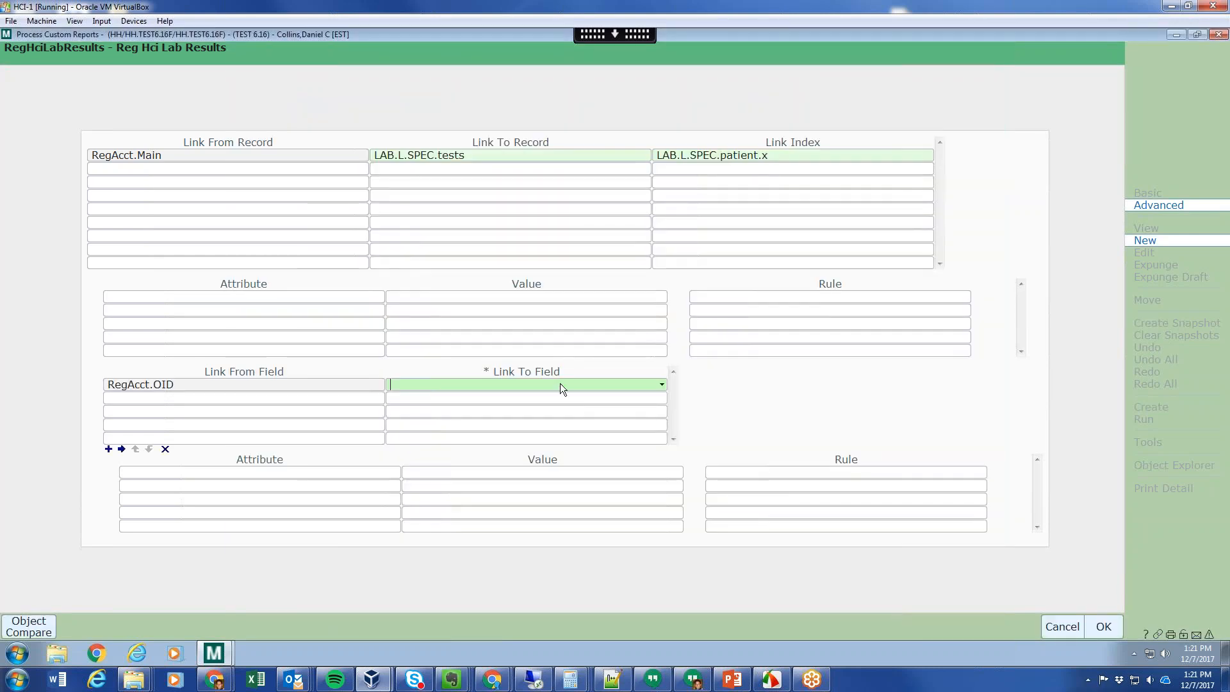
- Set the link-to field to the index key patient and save the field links
left_click(661, 385)
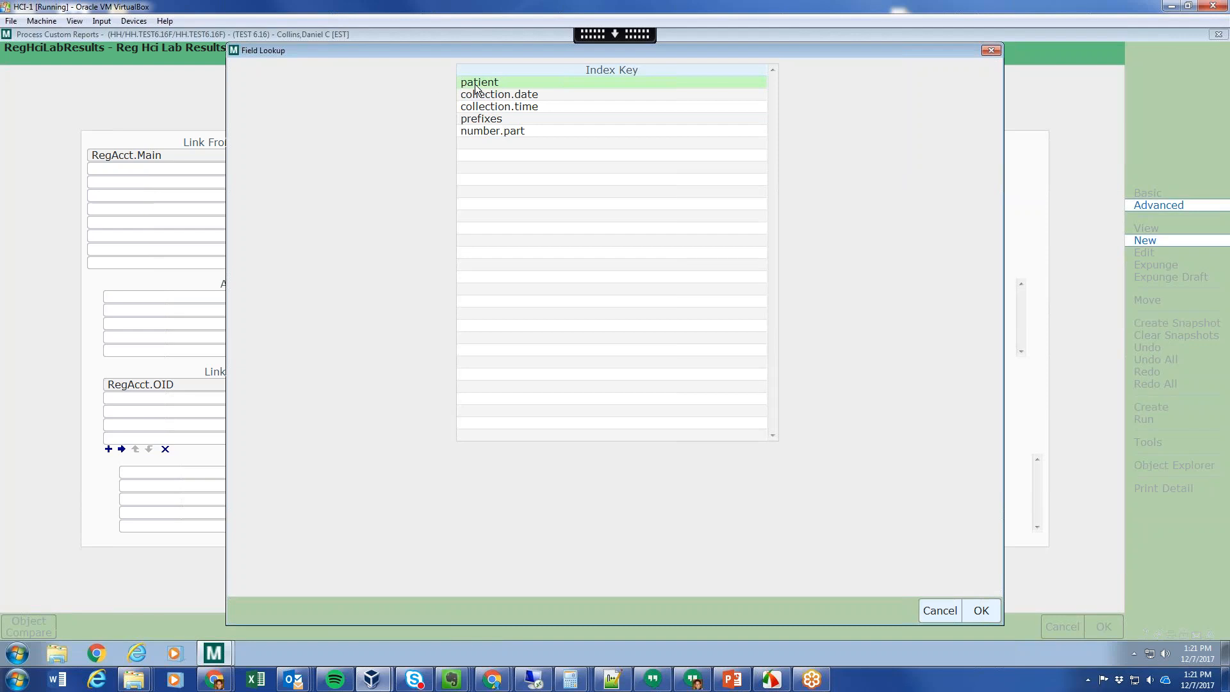
left_click(981, 612)
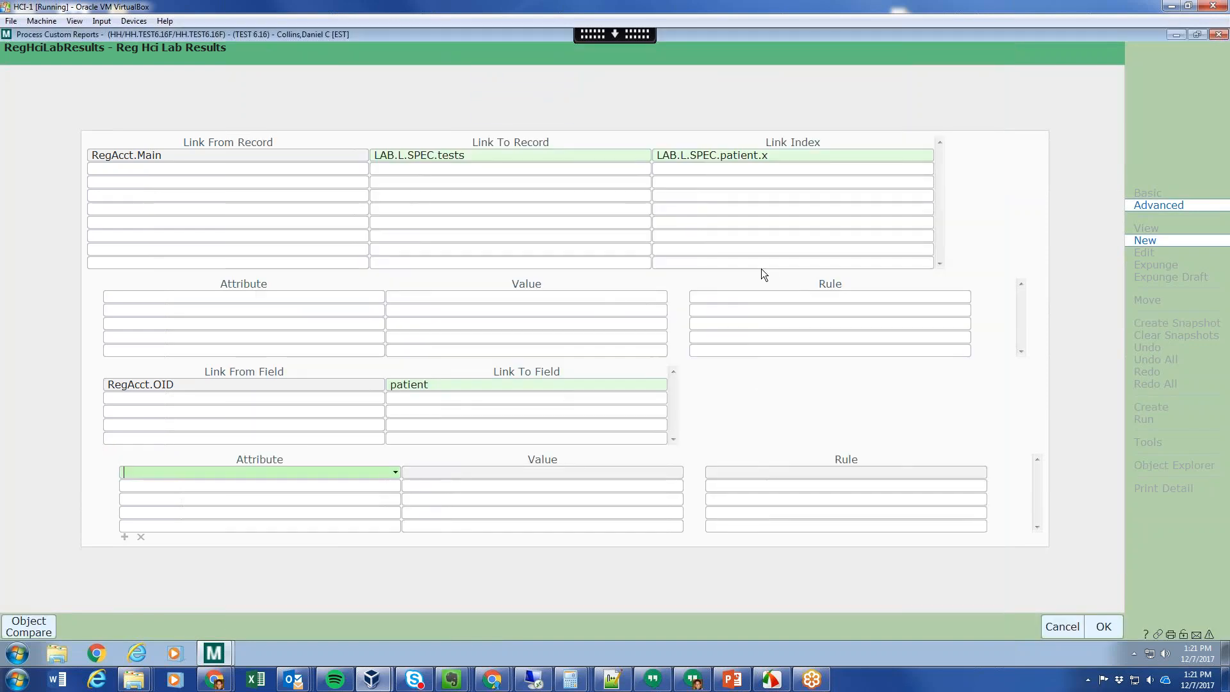
left_click(283, 167)
left_click(299, 154)
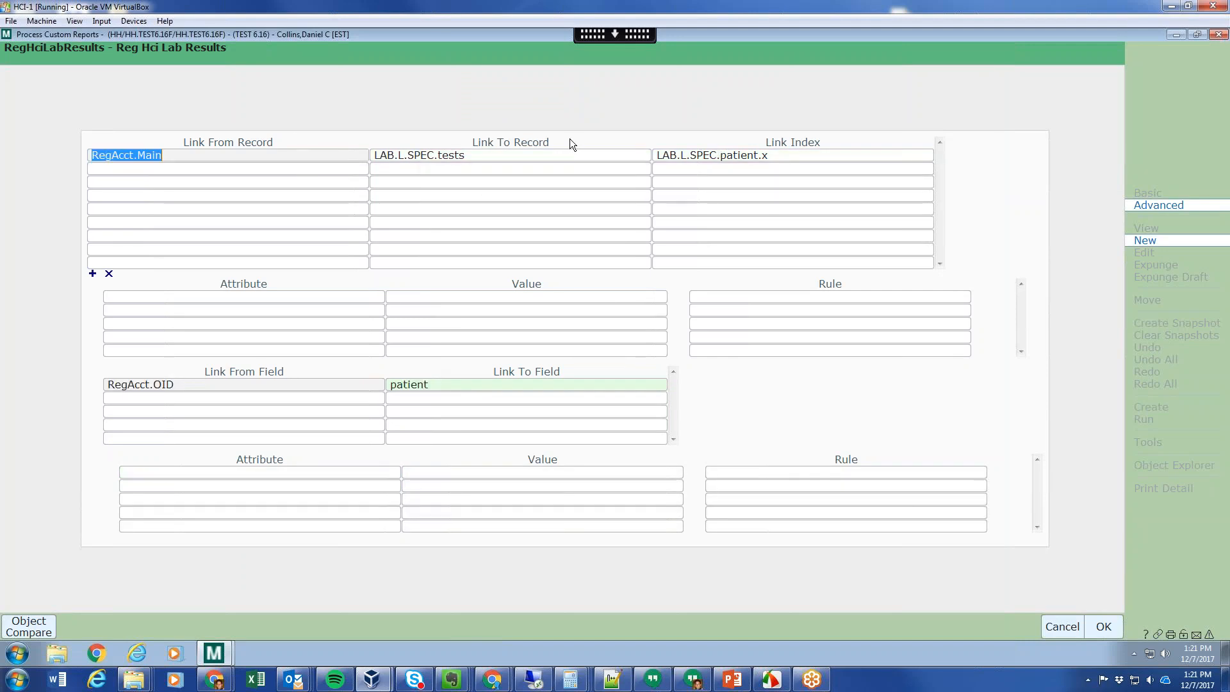
left_click(1103, 627)
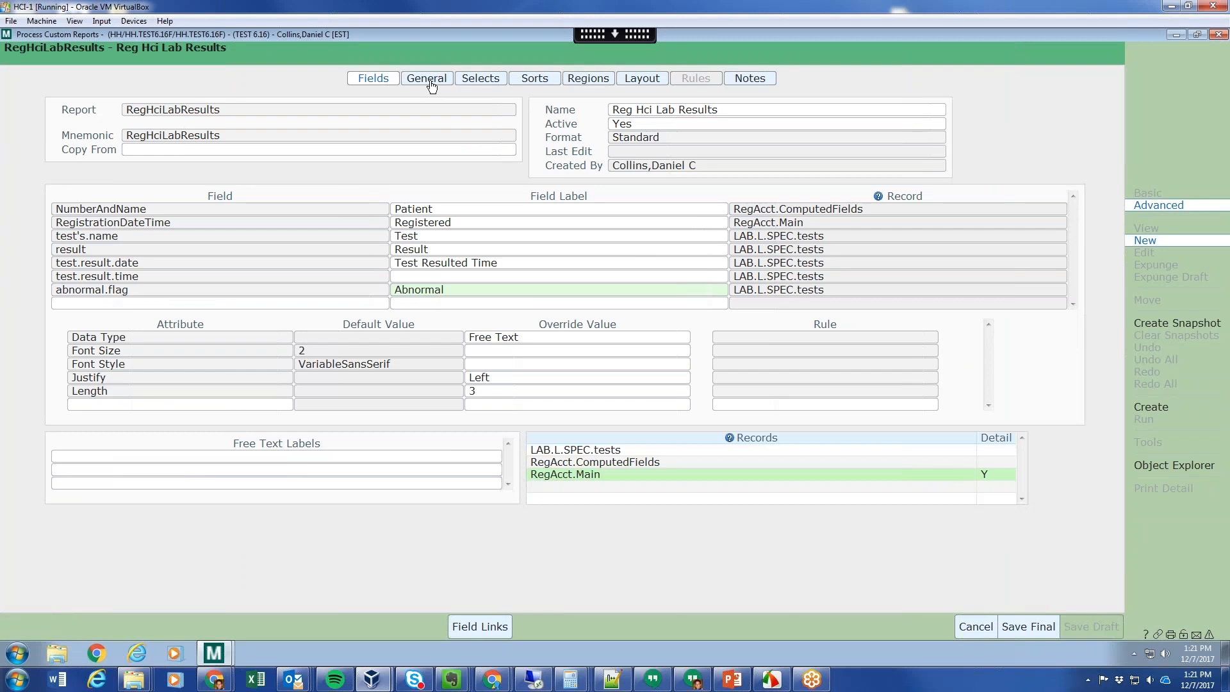
left_click(431, 83)
left_click(386, 75)
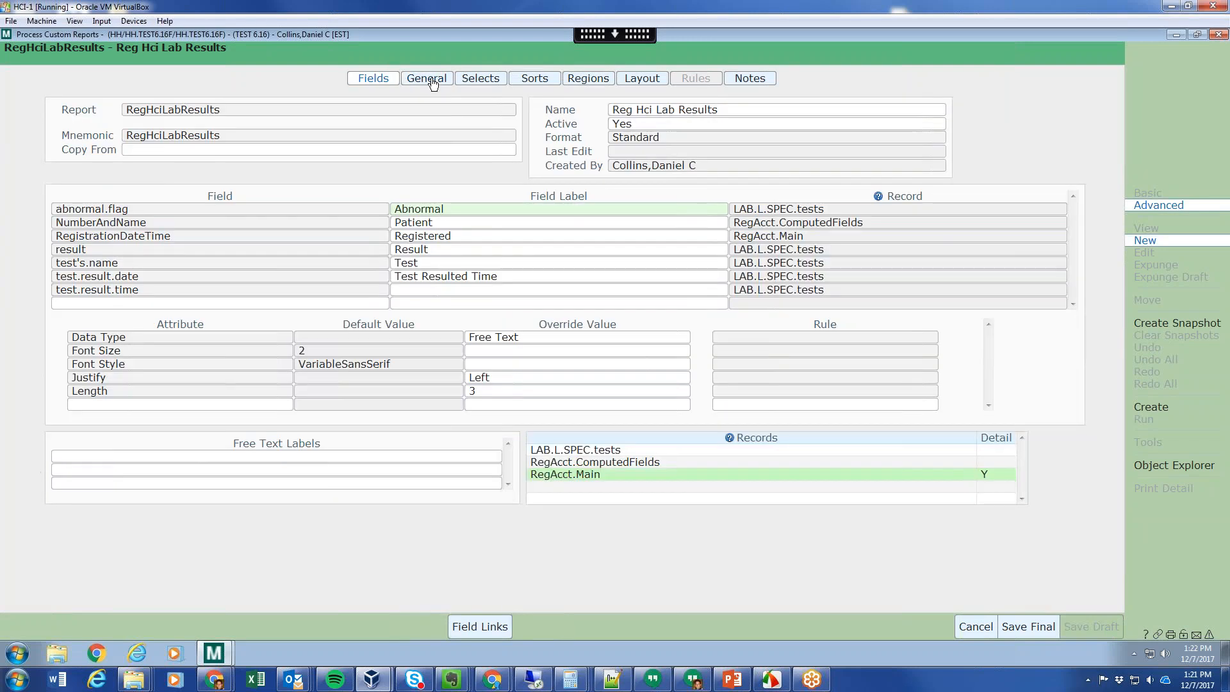
left_click(432, 82)
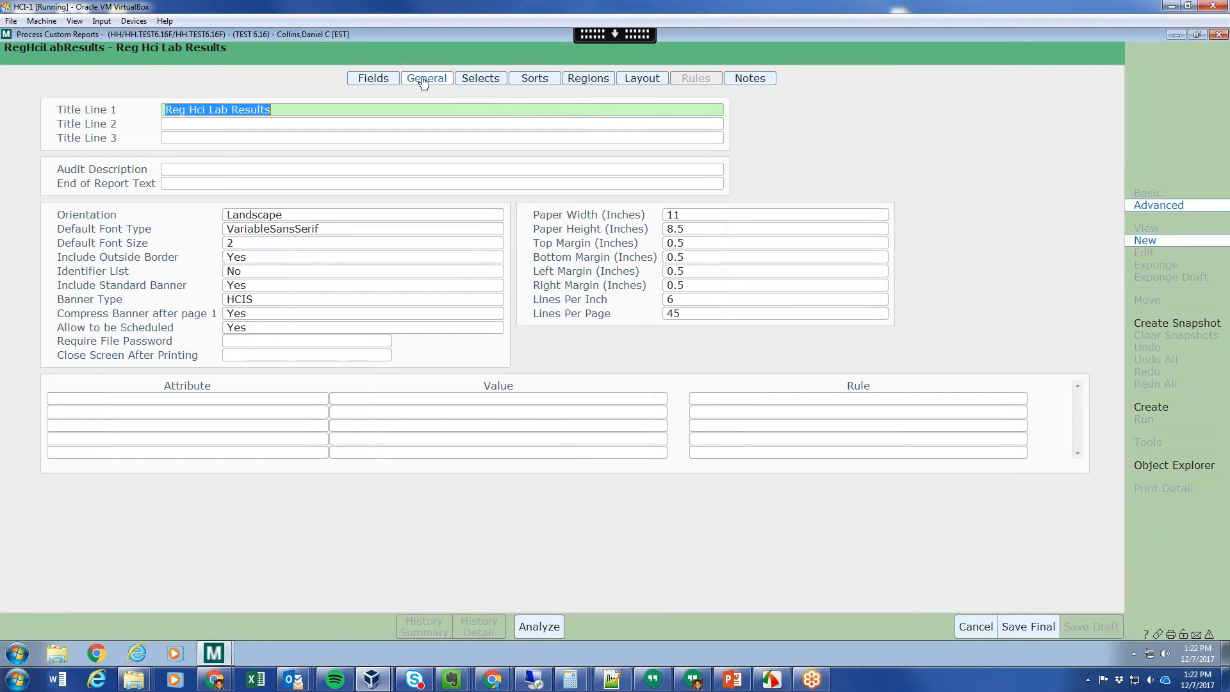
- Add RegistrationDate as a select field, searching the RegAcct object's fields for "registration"
left_click(486, 80)
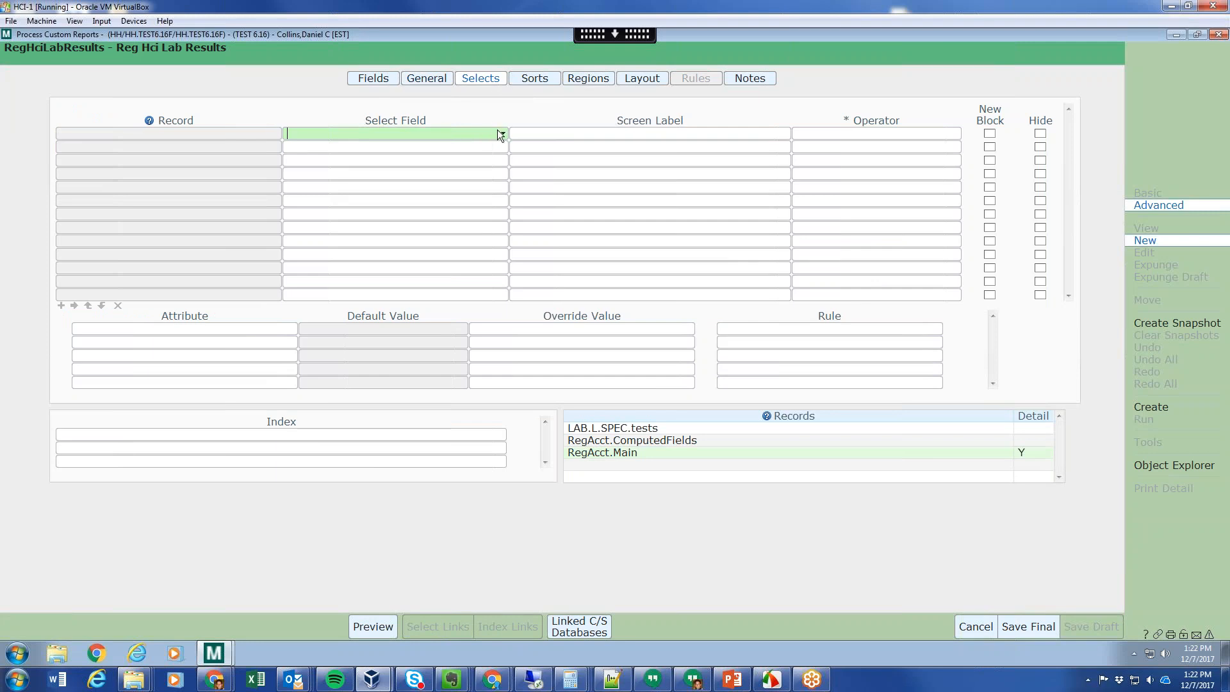
left_click(503, 136)
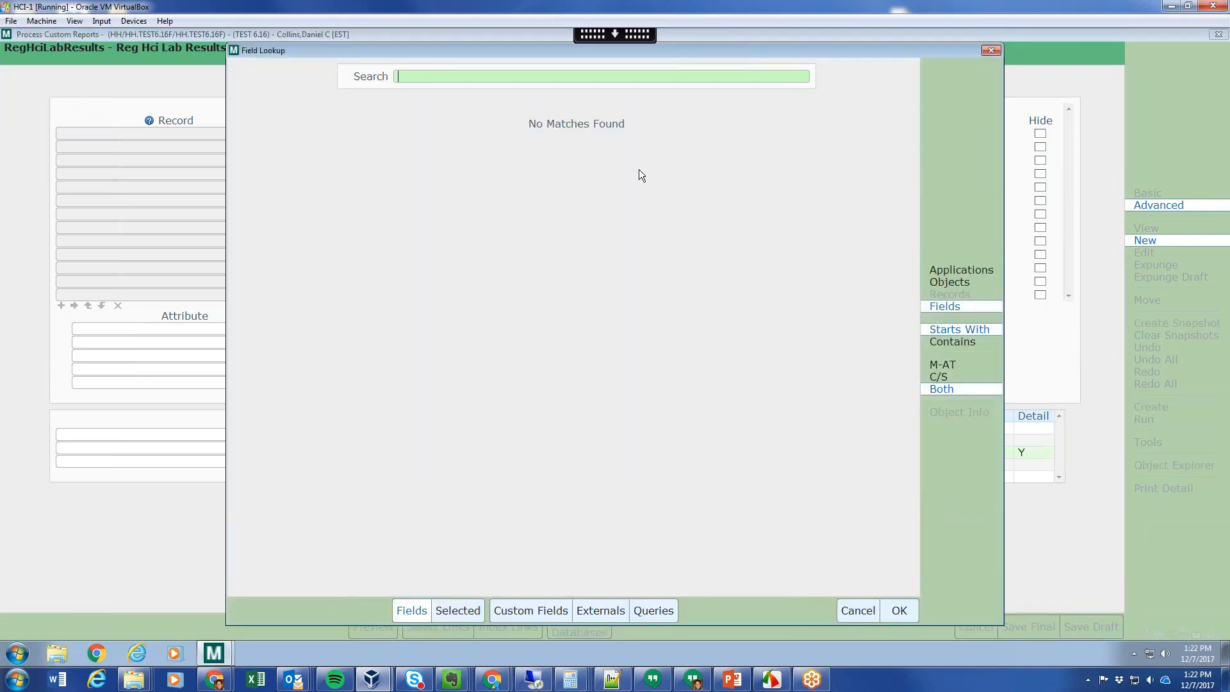
left_click(949, 282)
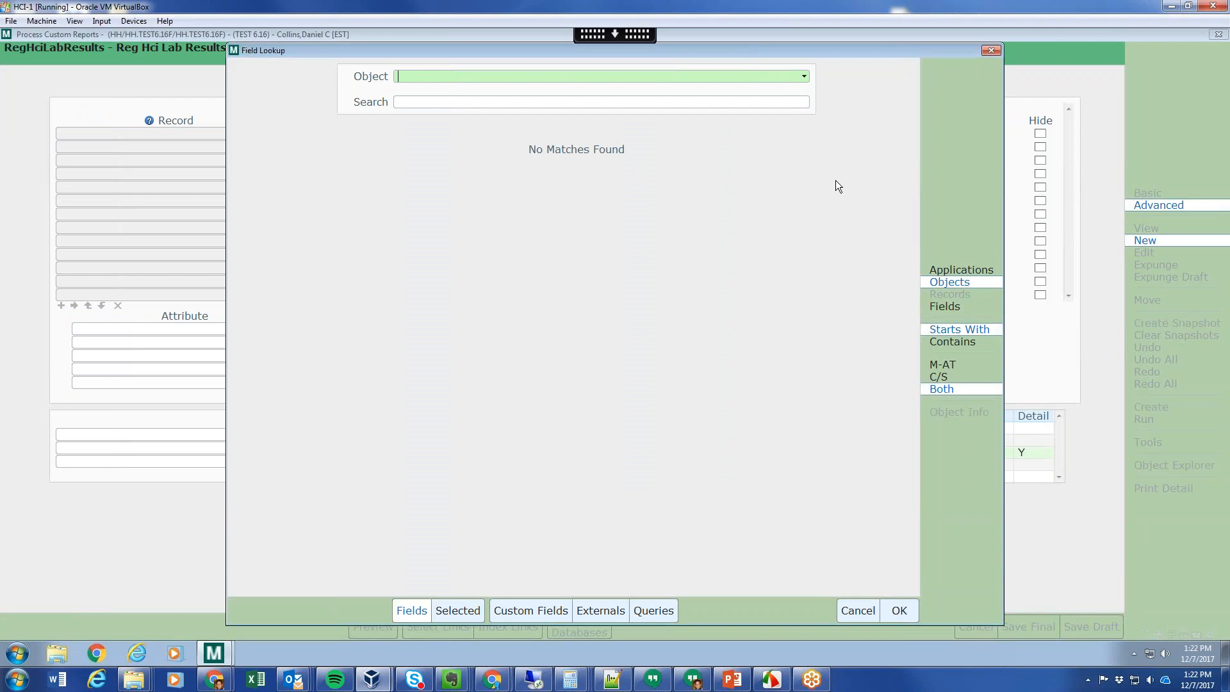
type("RegAcct")
key("Return")
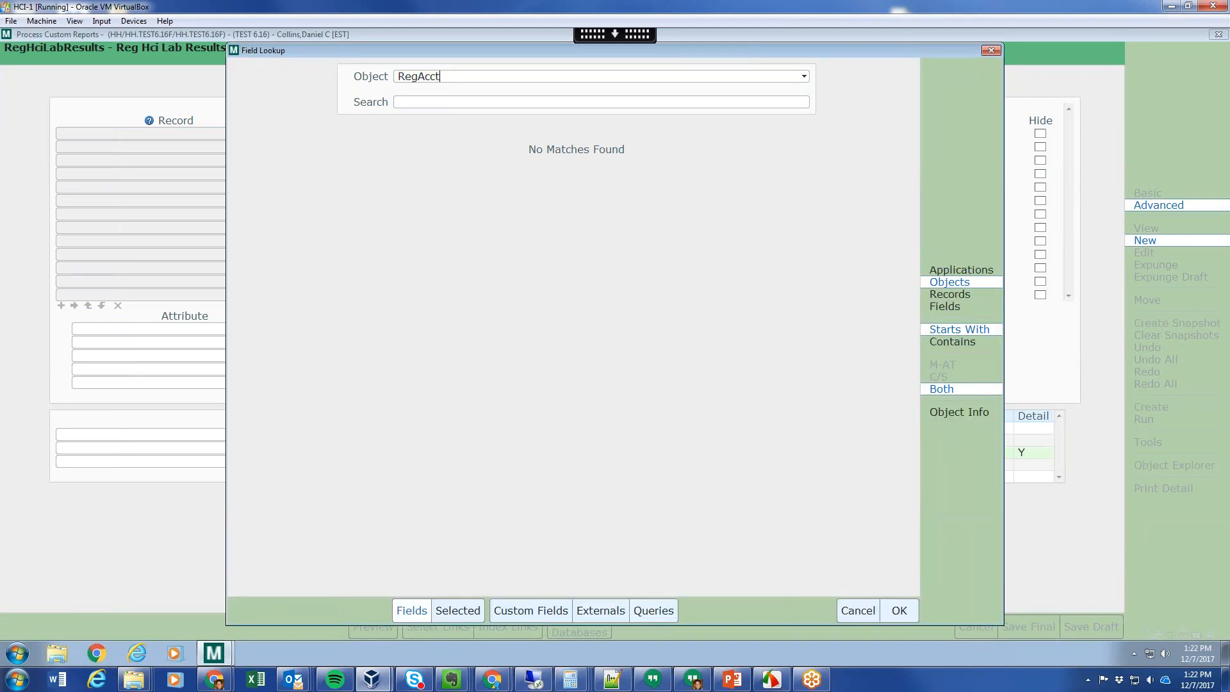
type("registration")
key("Return")
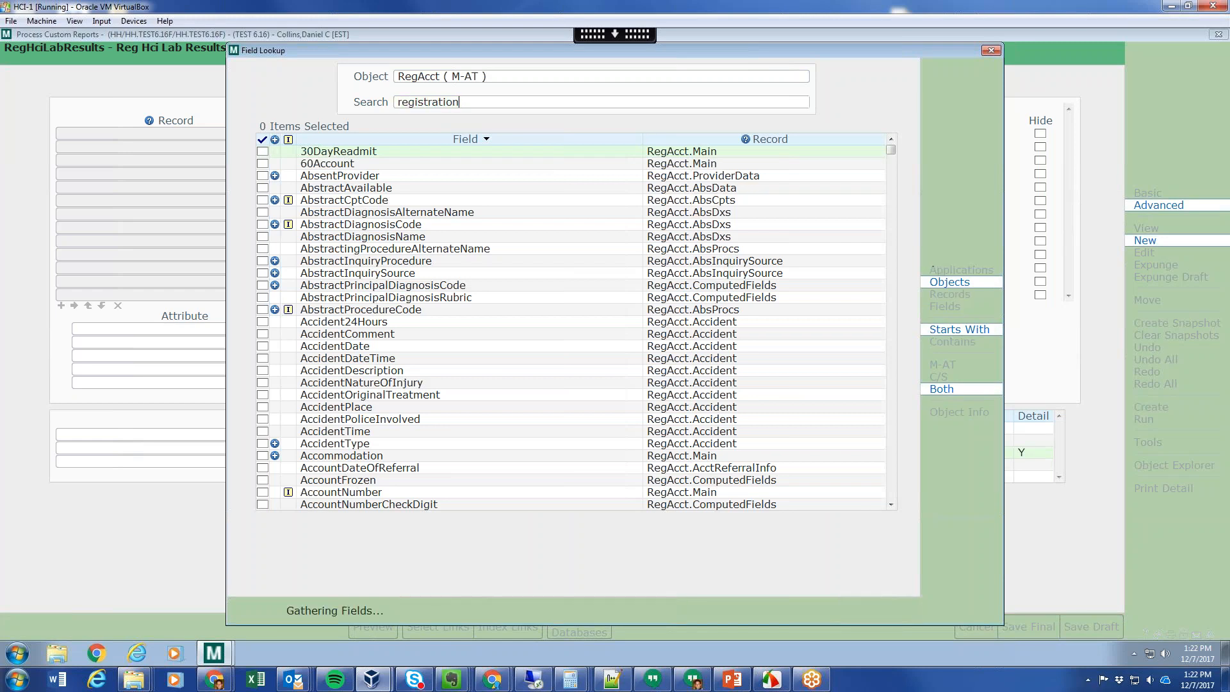
left_click(263, 187)
left_click(900, 611)
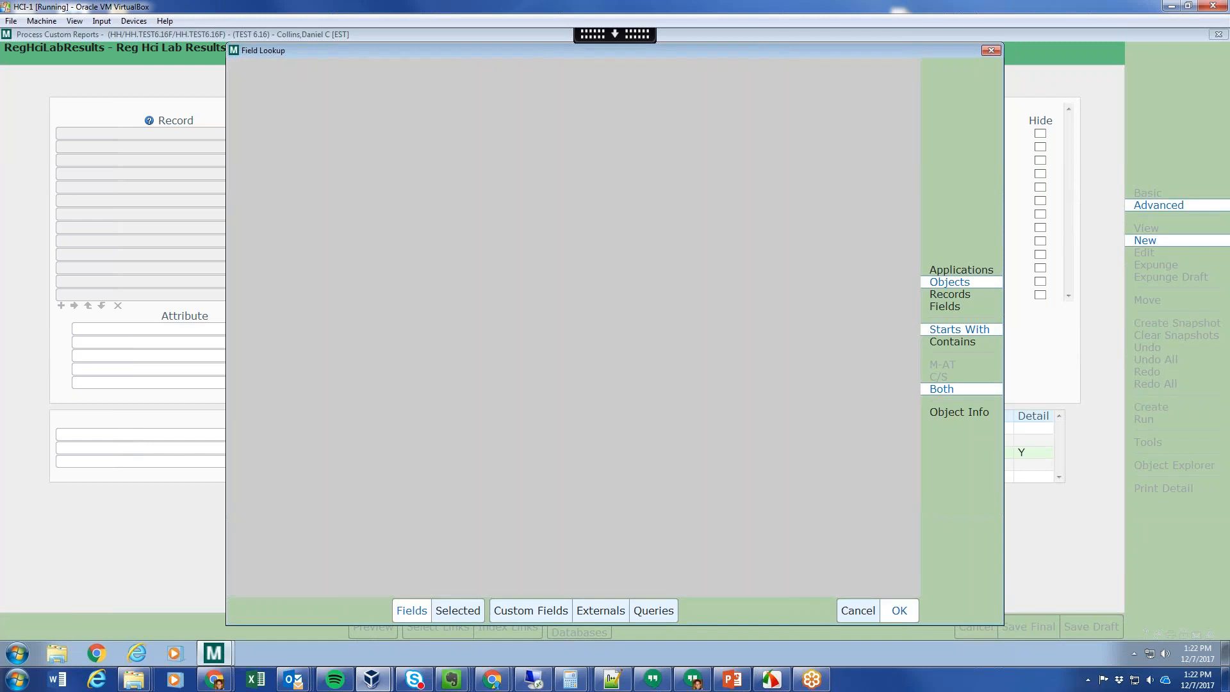
- Change the screen label of the RegistrationDate select to From Registration Date
key("Home")
type("From")
key("Tab")
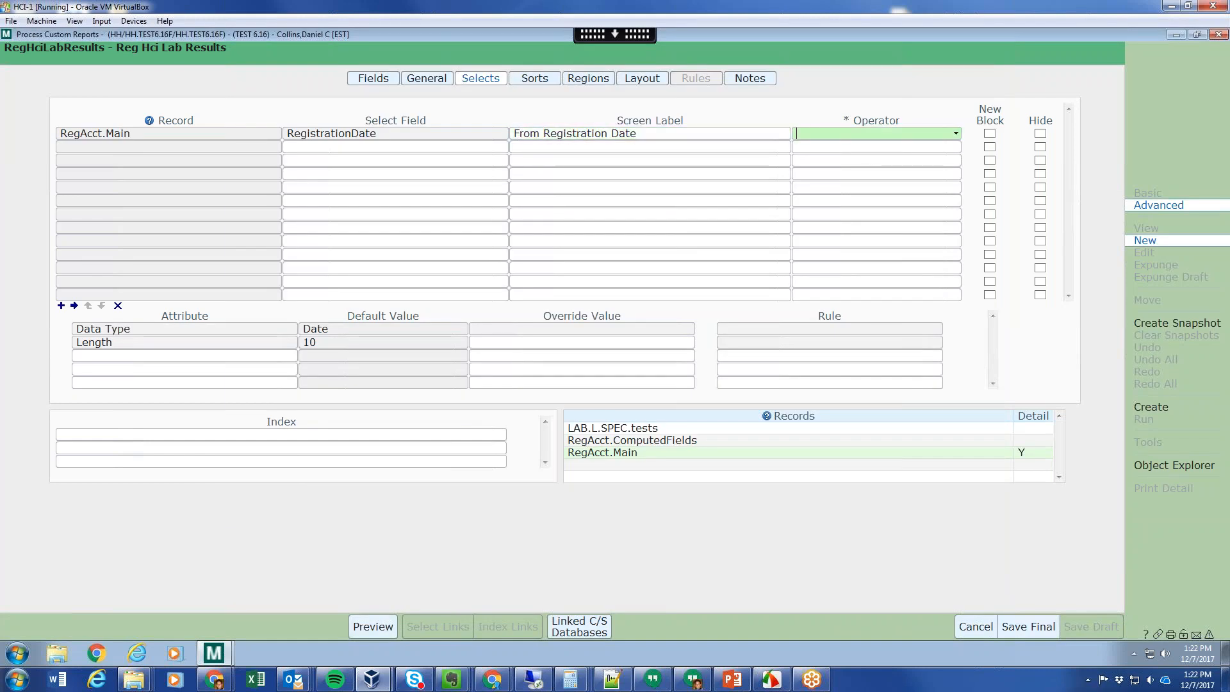
- Set the operator of the From Registration Date select to Greater than or equal to
type("GE")
key("Tab")
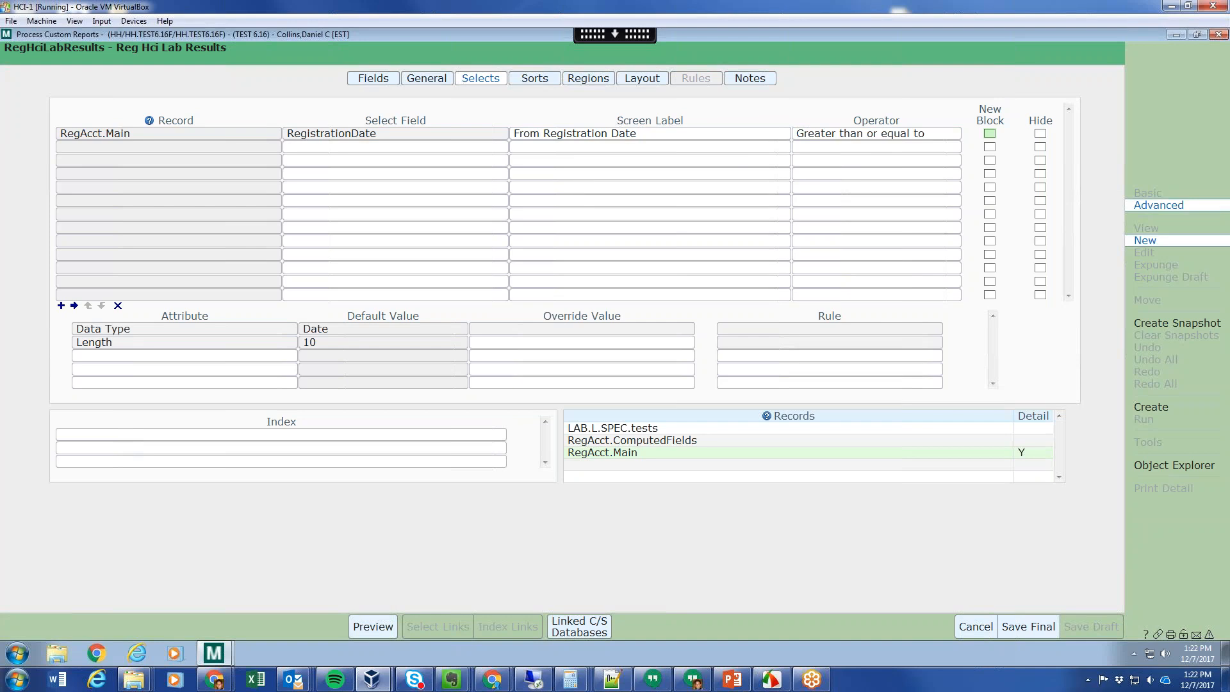
- Add RegistrationDate as a second select field, searching the RegAcct object's fields for "registration"
left_click(350, 149)
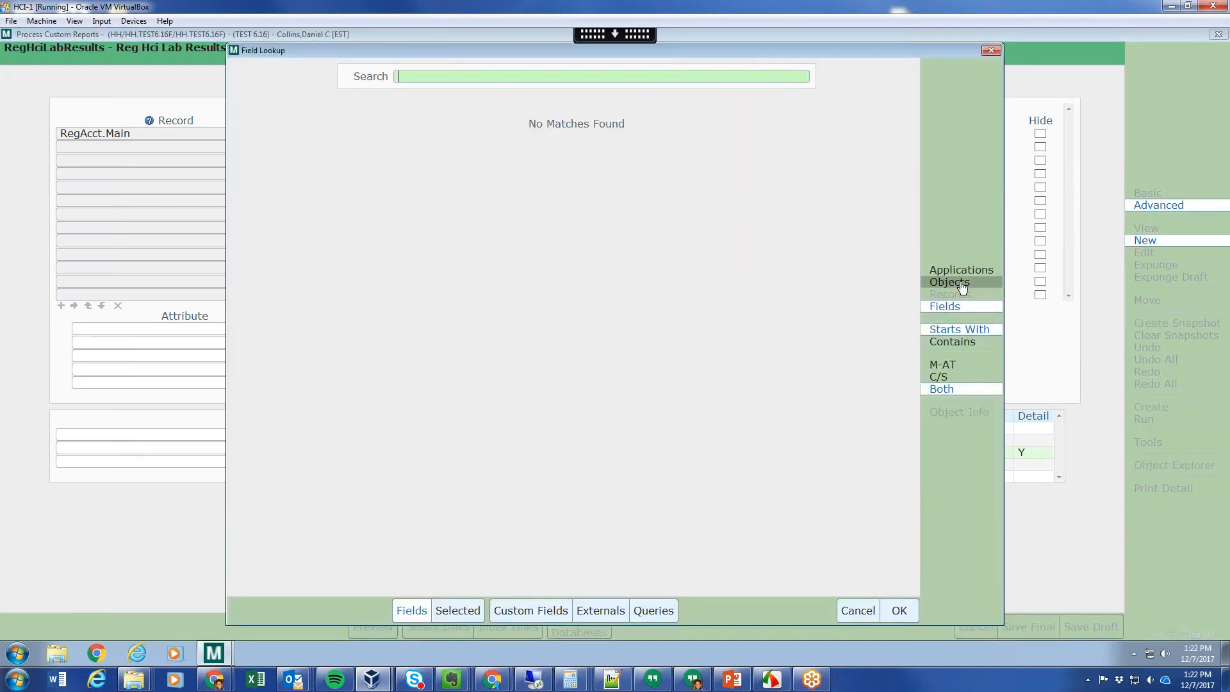
left_click(960, 284)
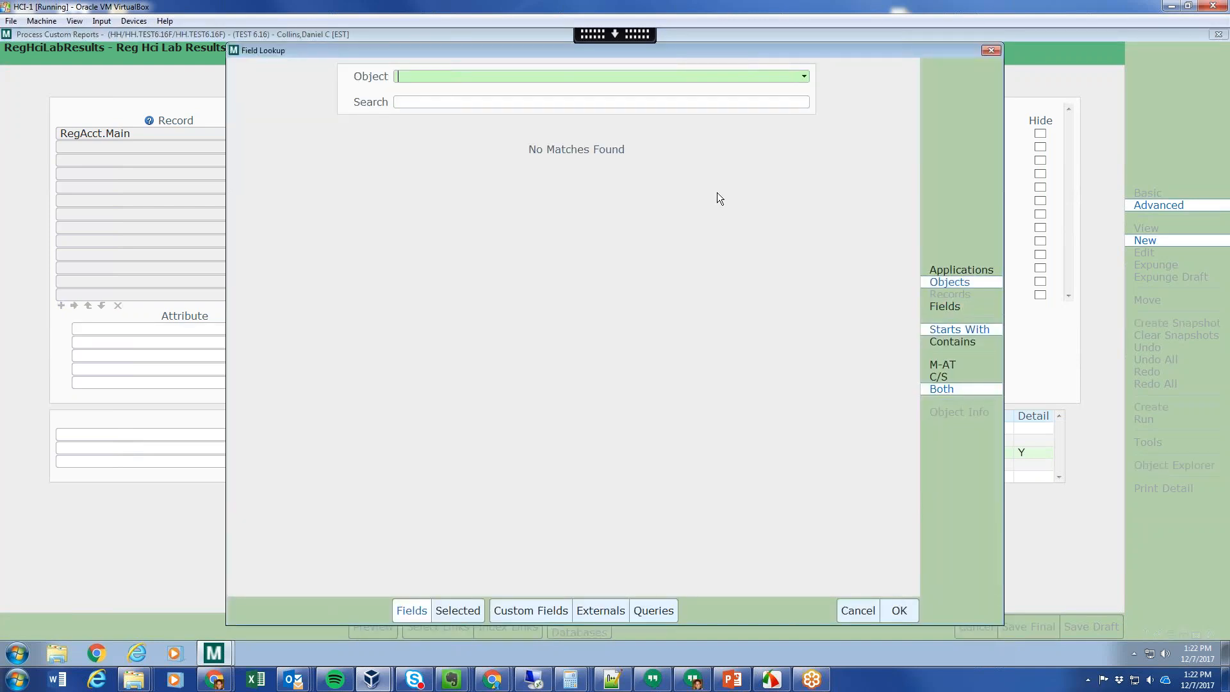
type("RegAcct")
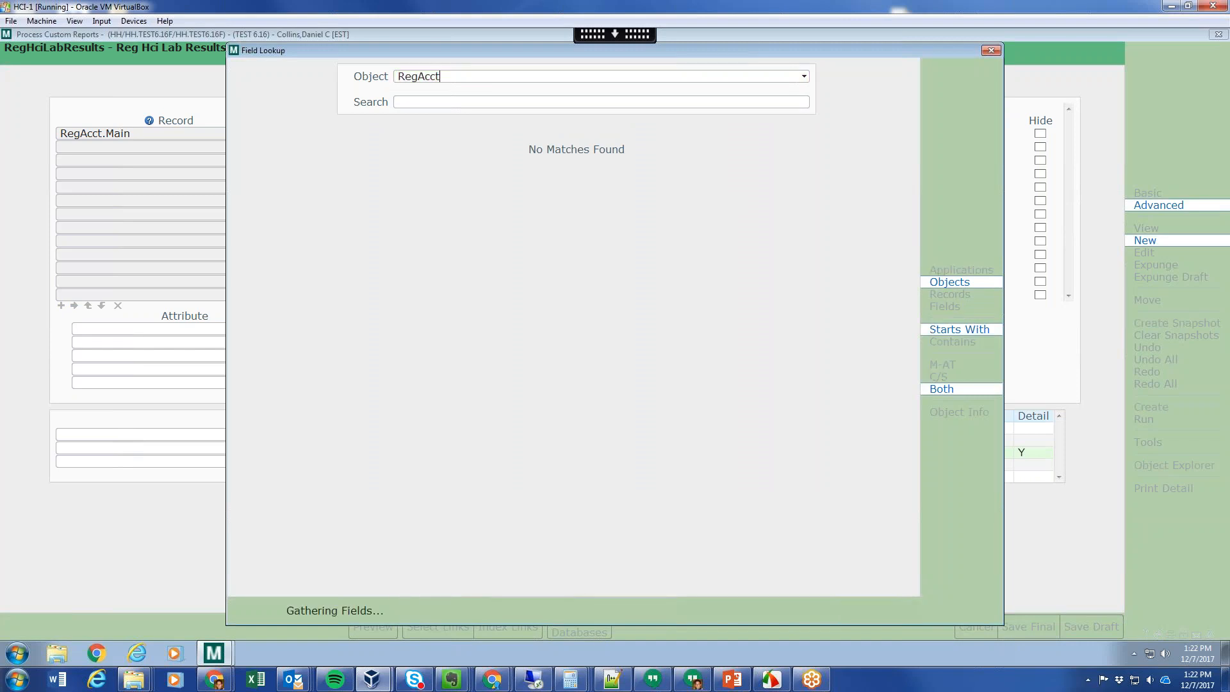
type("FROM")
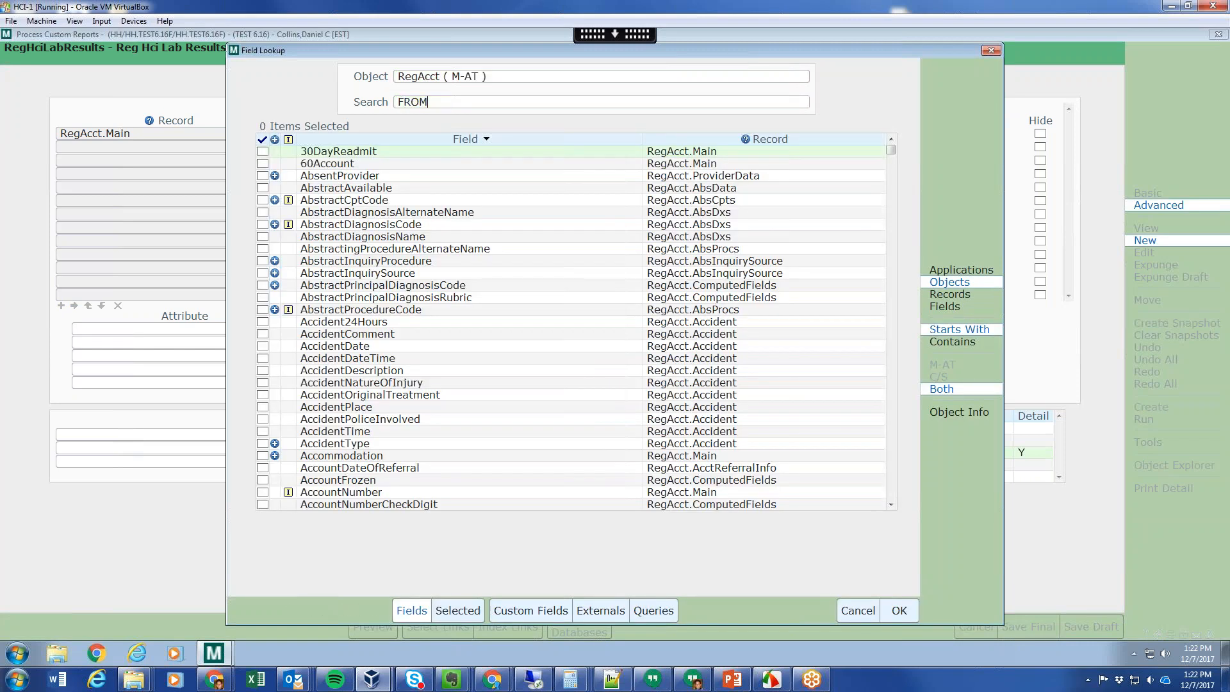
left_click(485, 94)
type("R")
key("BackSpace")
type("re")
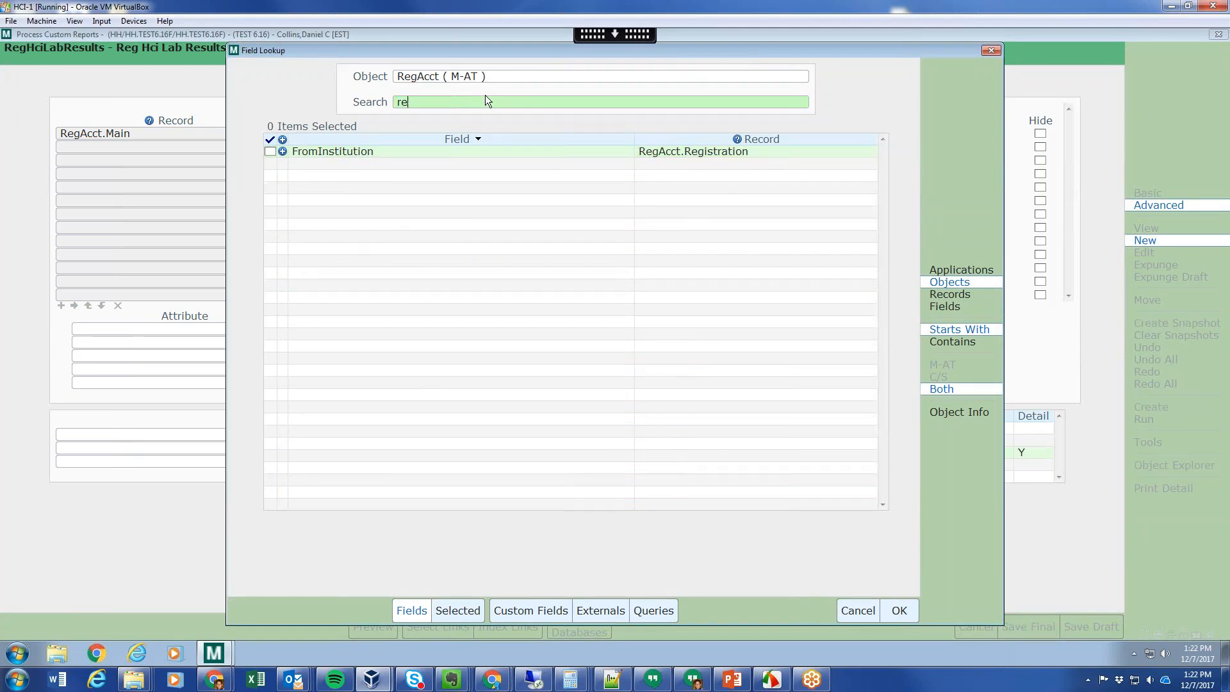
type("gistration")
key("Return")
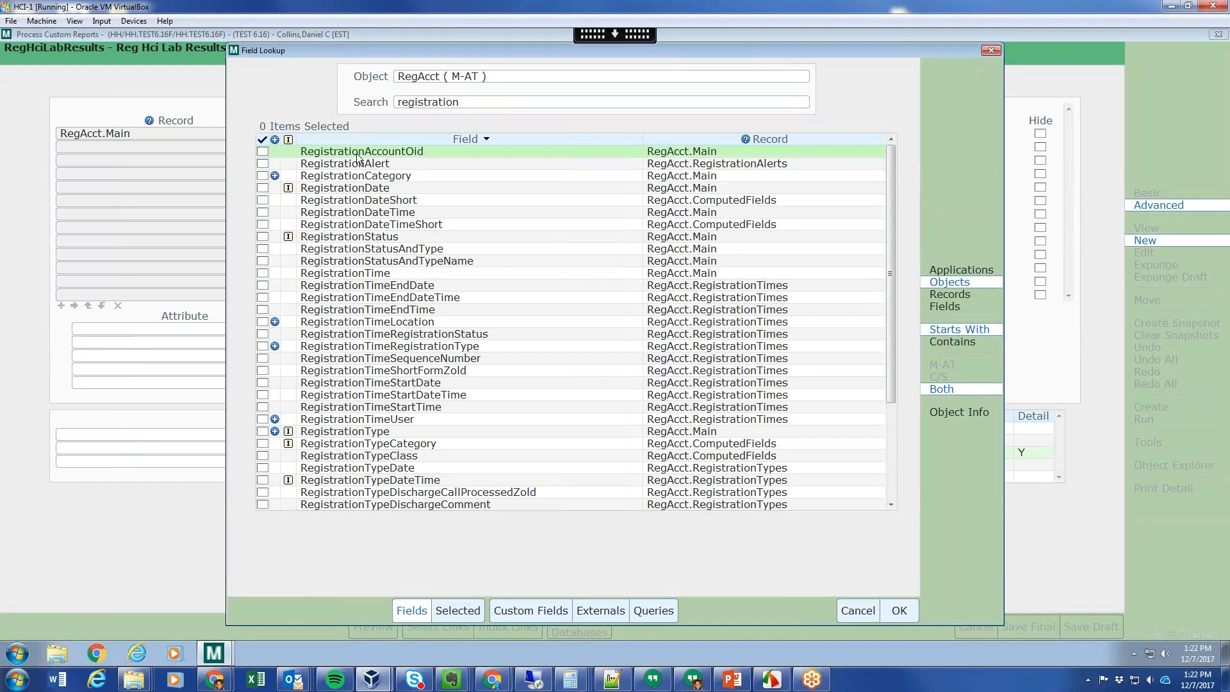
left_click(262, 188)
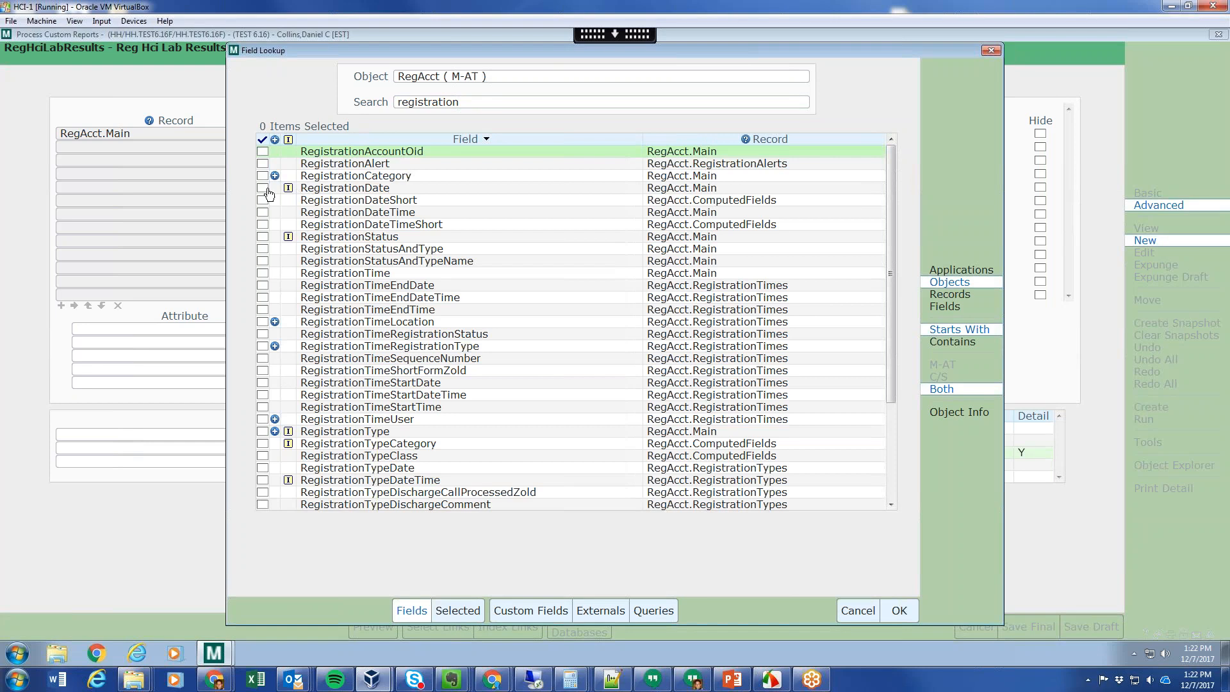
left_click(899, 609)
- Change the screen label of the second RegistrationDate select to Thru Registration Date
left_click(705, 155)
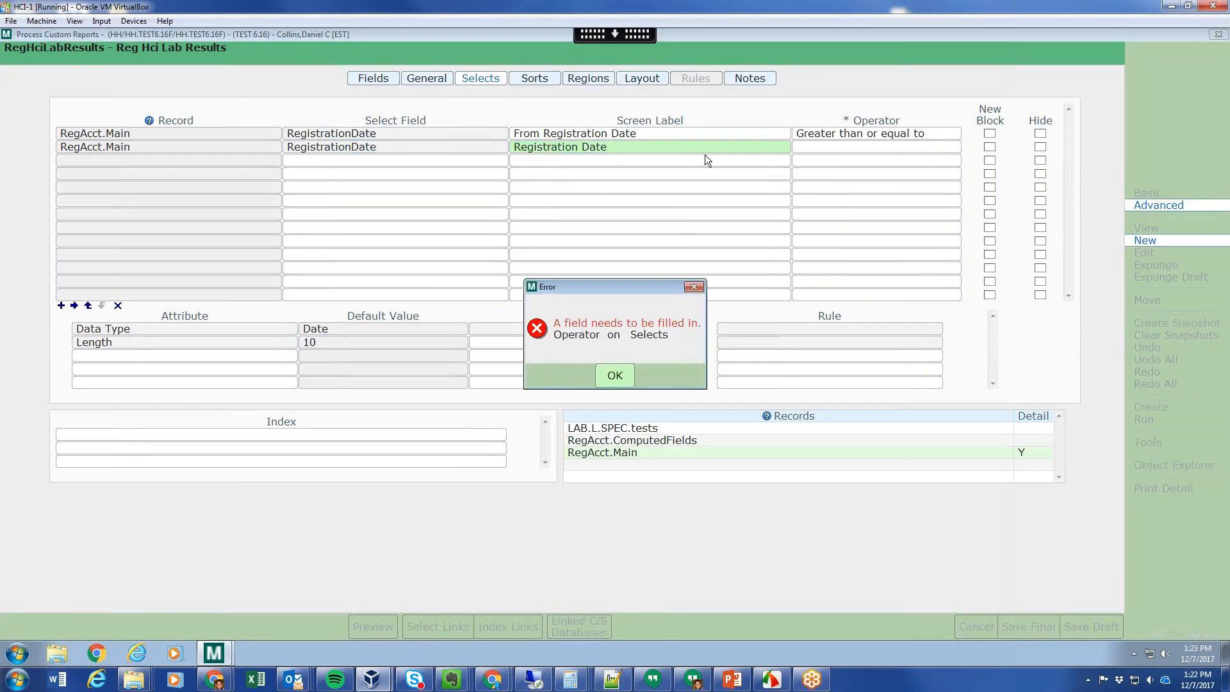
left_click(614, 375)
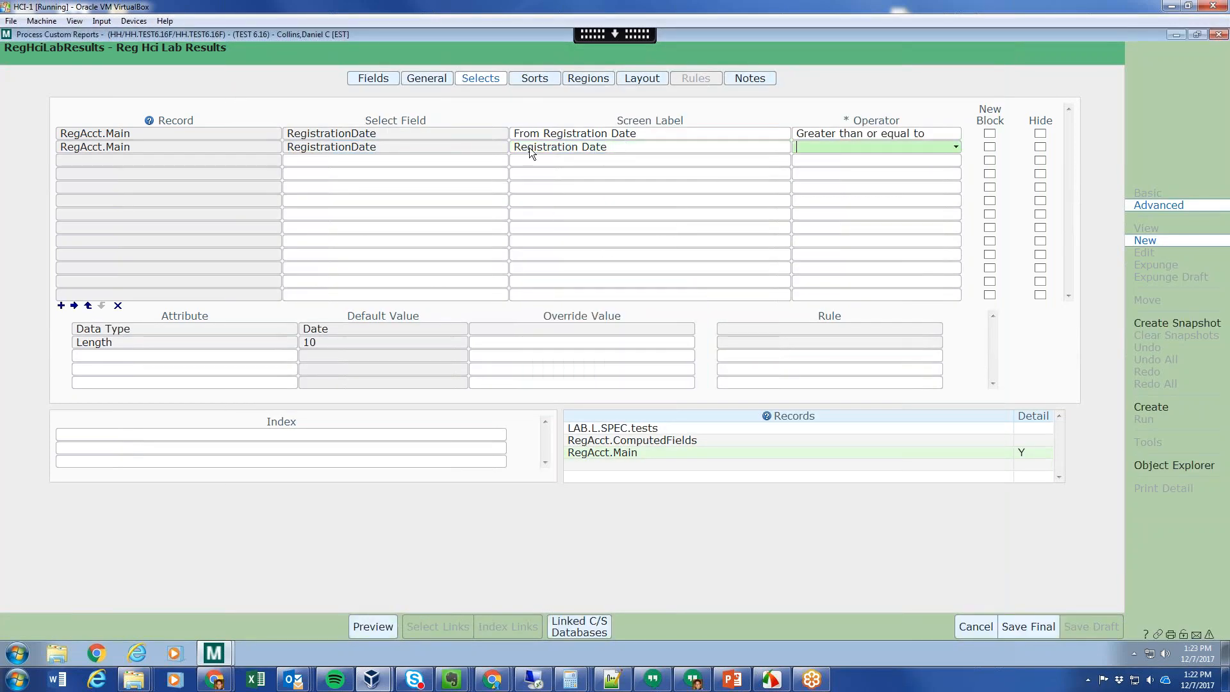
key("shift+Tab")
key("Home")
type("Thru")
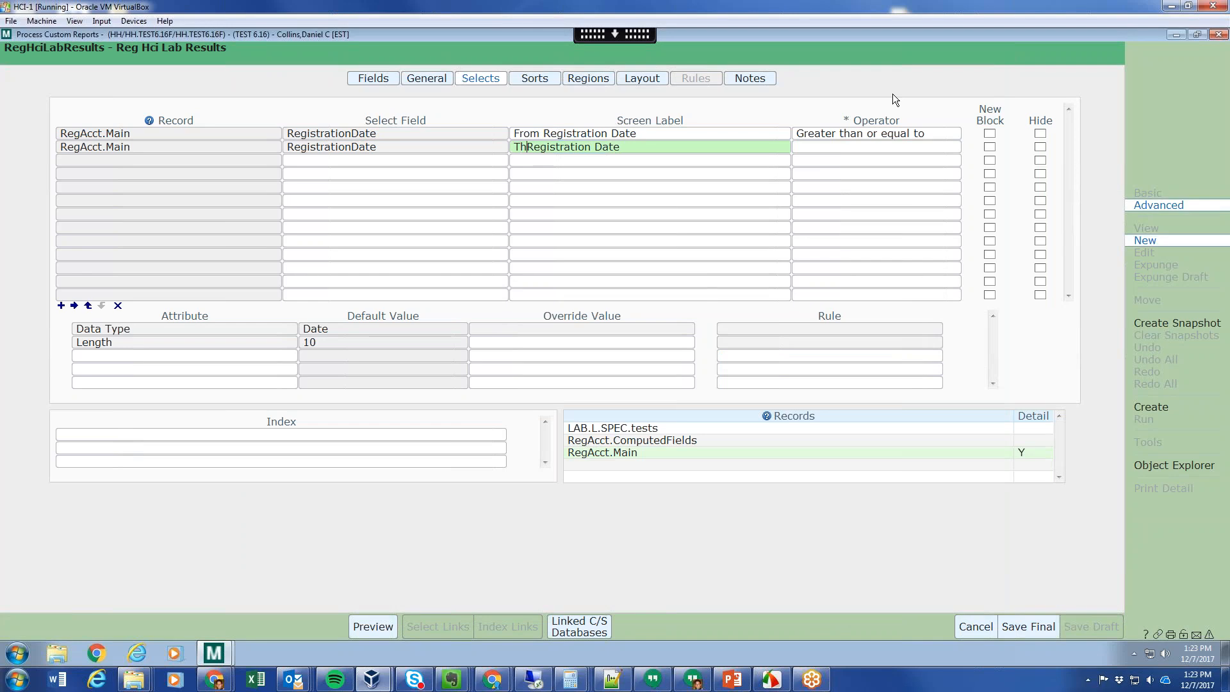
key("Tab")
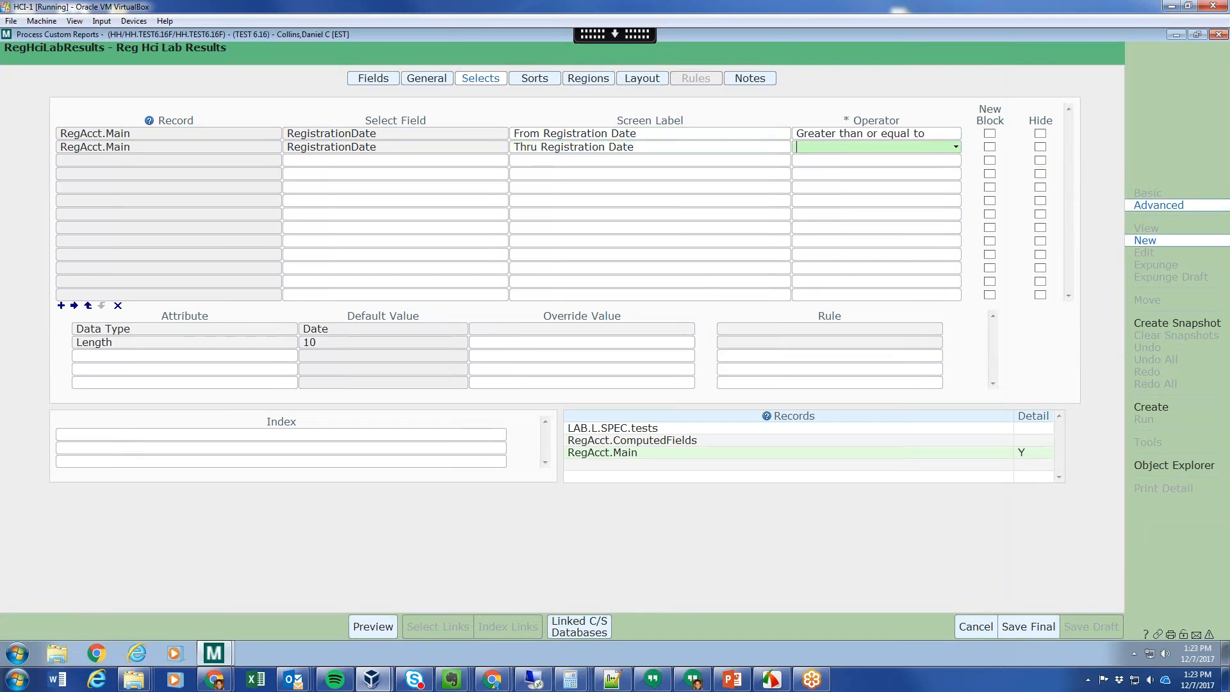
- Set the operator of the Thru Registration Date select to Less than or equal to
type("G")
key("BackSpace")
type("LE")
key("Tab")
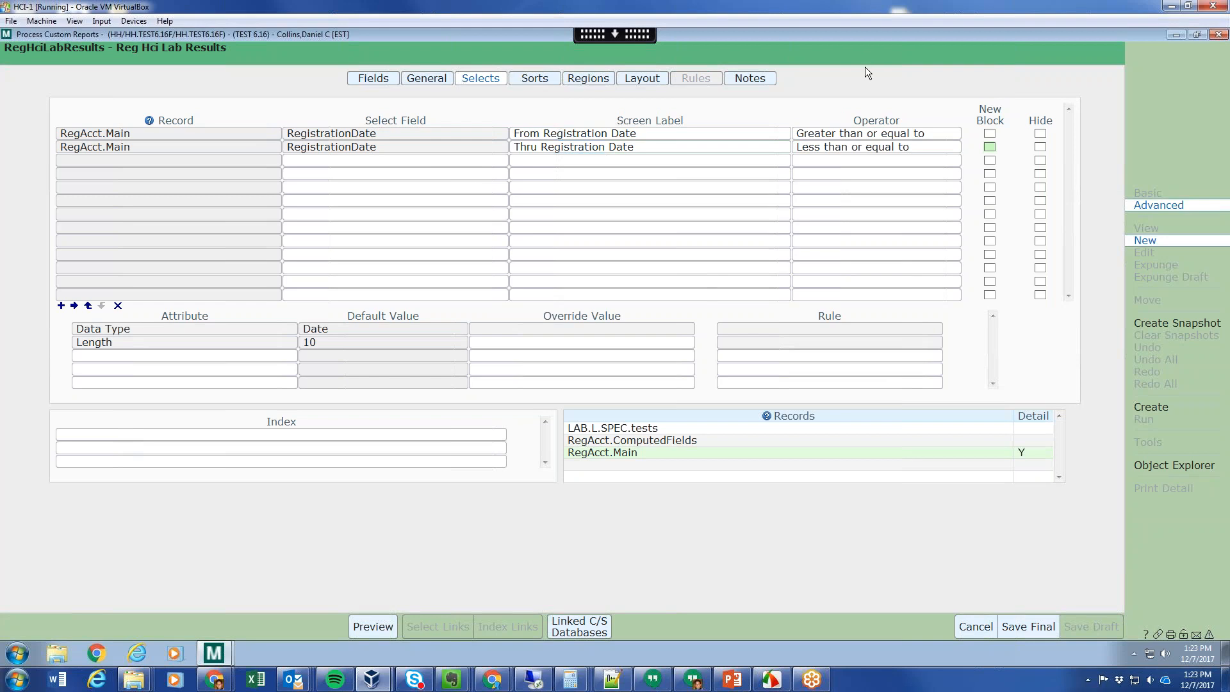
key("Tab")
key("Tab")
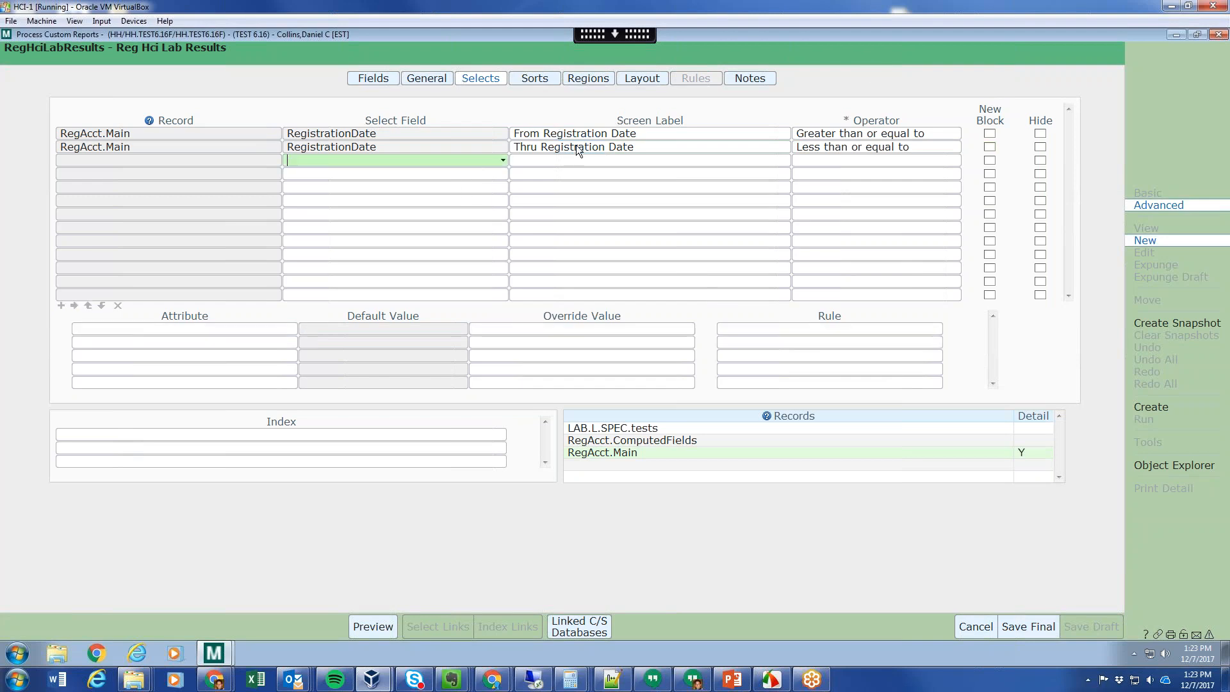
- Add Facility from RegAcct.Main as the third select field, searching the RegAcct object's fields for "facility"
key("F9")
left_click(948, 282)
type("RegAcct")
key("Return")
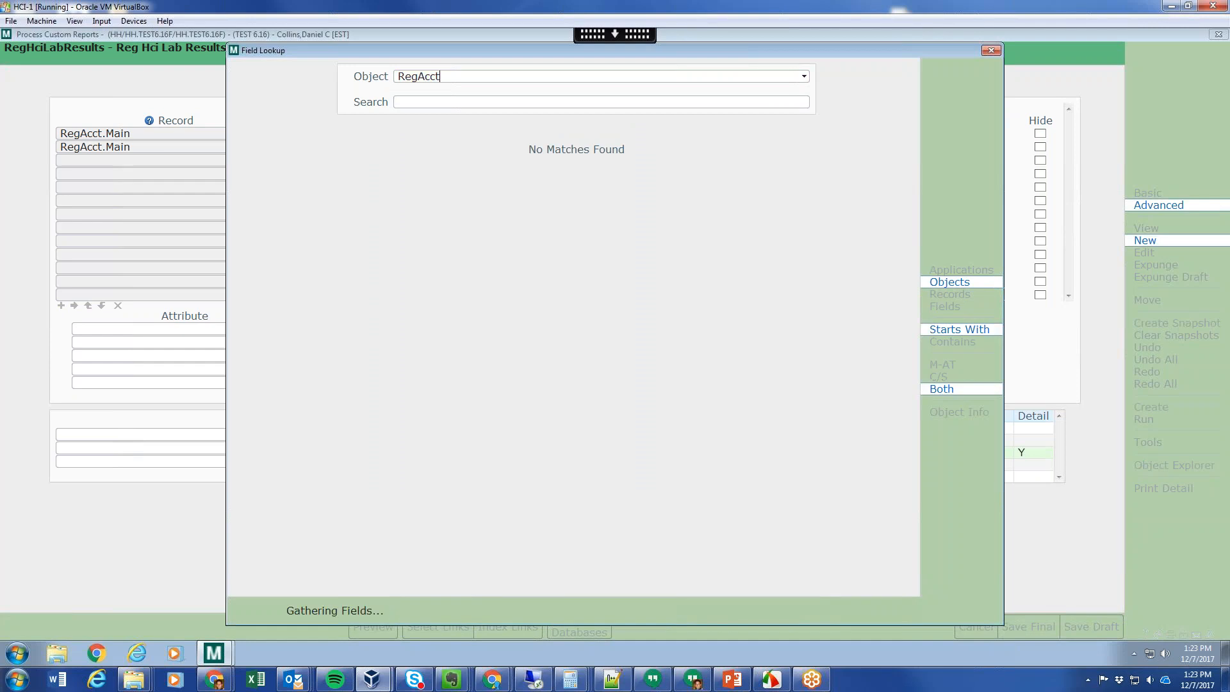
type("f")
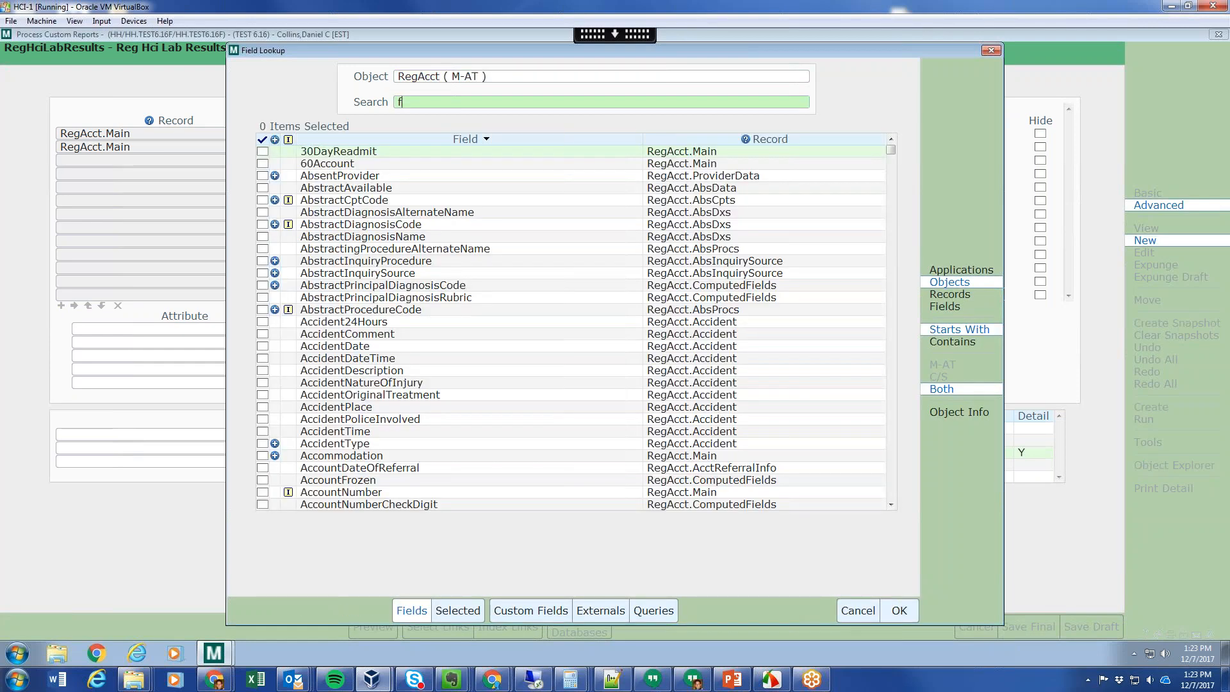
type("acility")
key("Return")
left_click(262, 152)
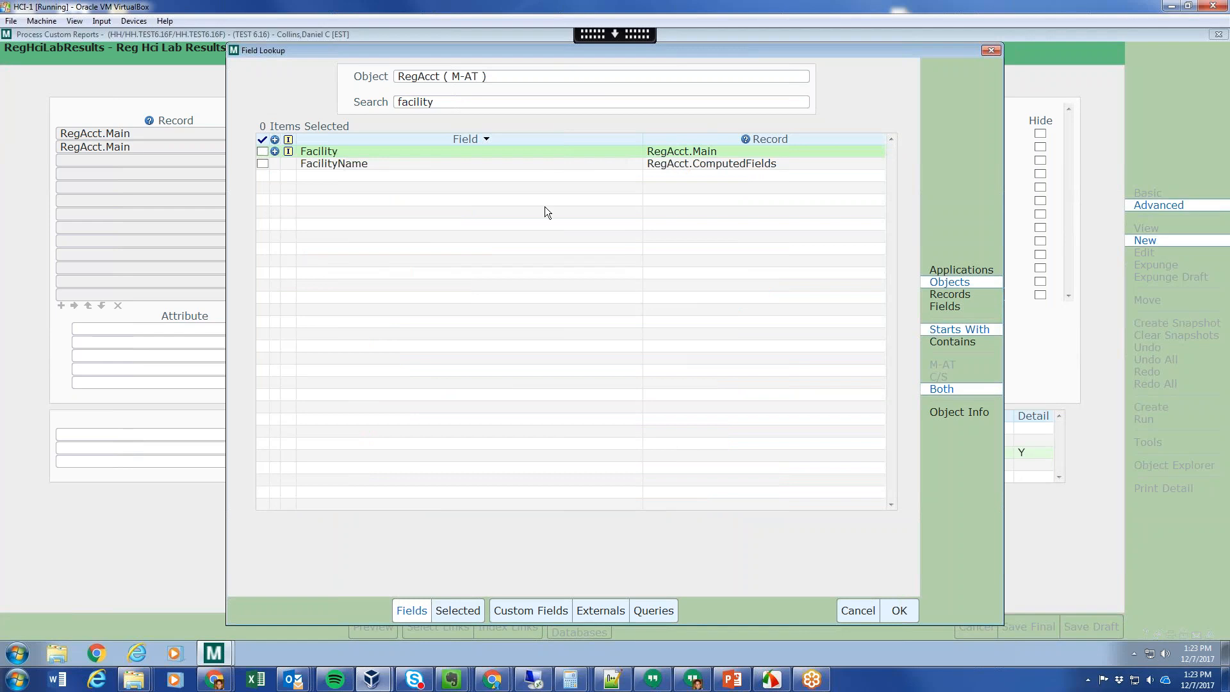
left_click(904, 618)
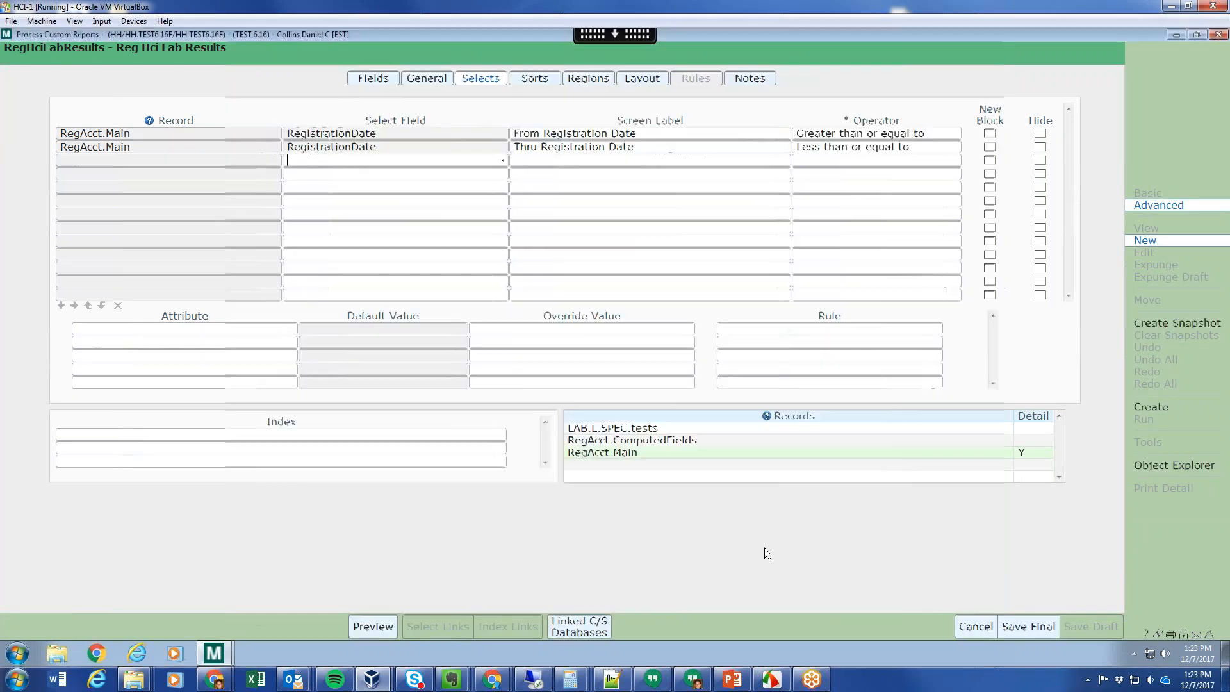
- Set the operator of the Facility select to Equal
left_click(848, 160)
type("eq")
key("Tab")
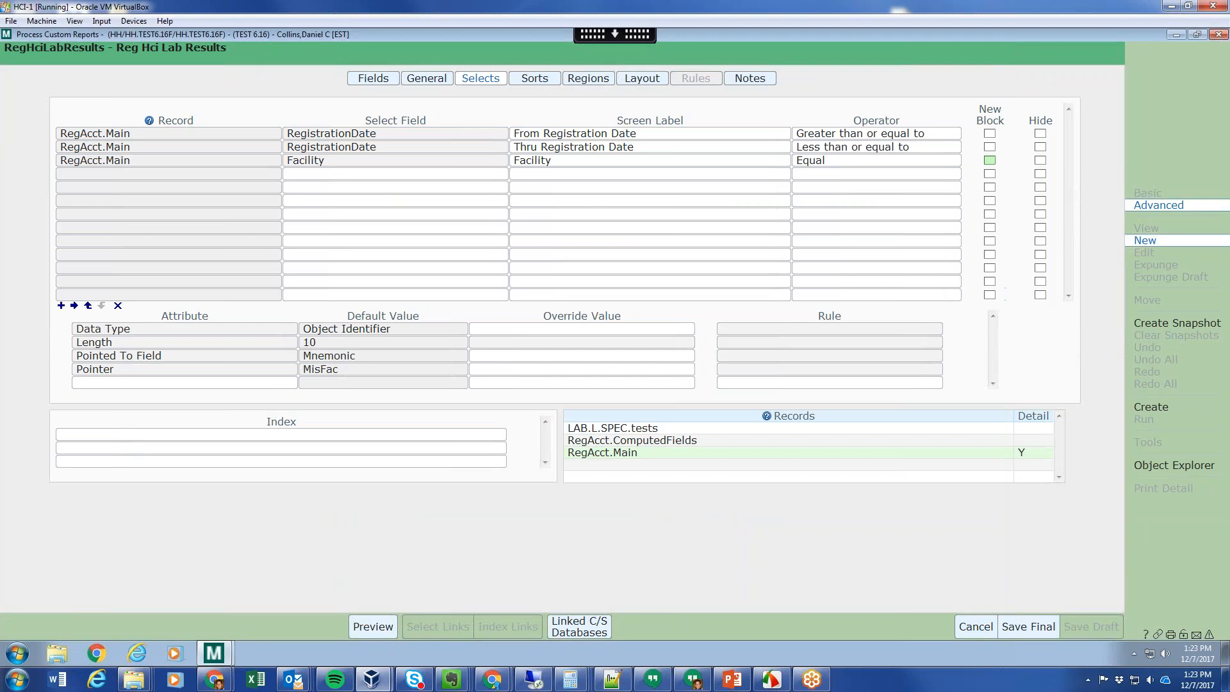
- Look up the indexes by rank and assign RegAcct.FacRegDateSelX as the report's index
left_click(316, 436)
left_click(503, 436)
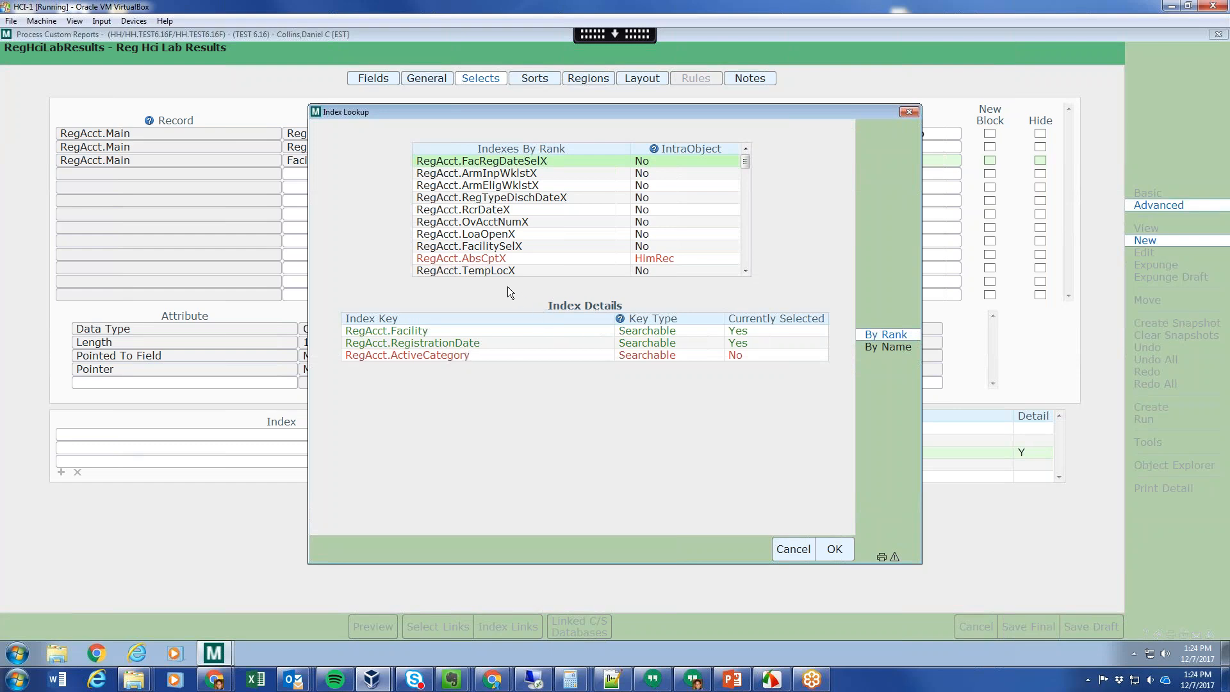
left_click(834, 550)
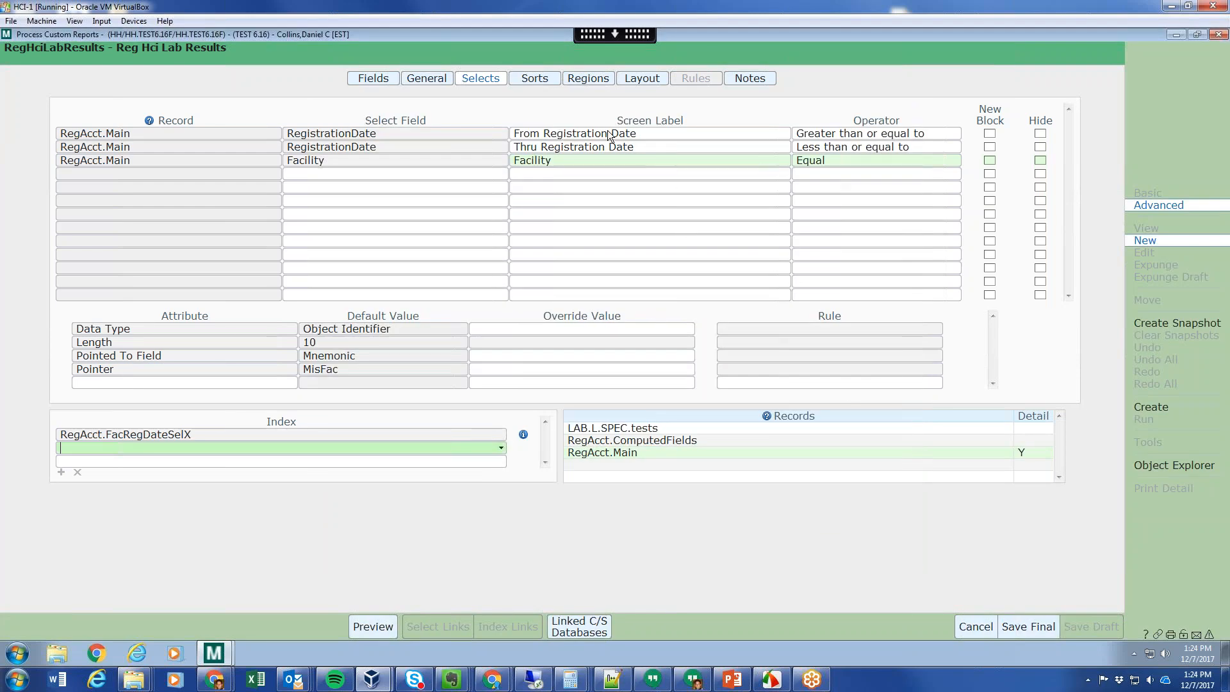
- Review the report's regions and sort fields, and return to the selects
left_click(590, 80)
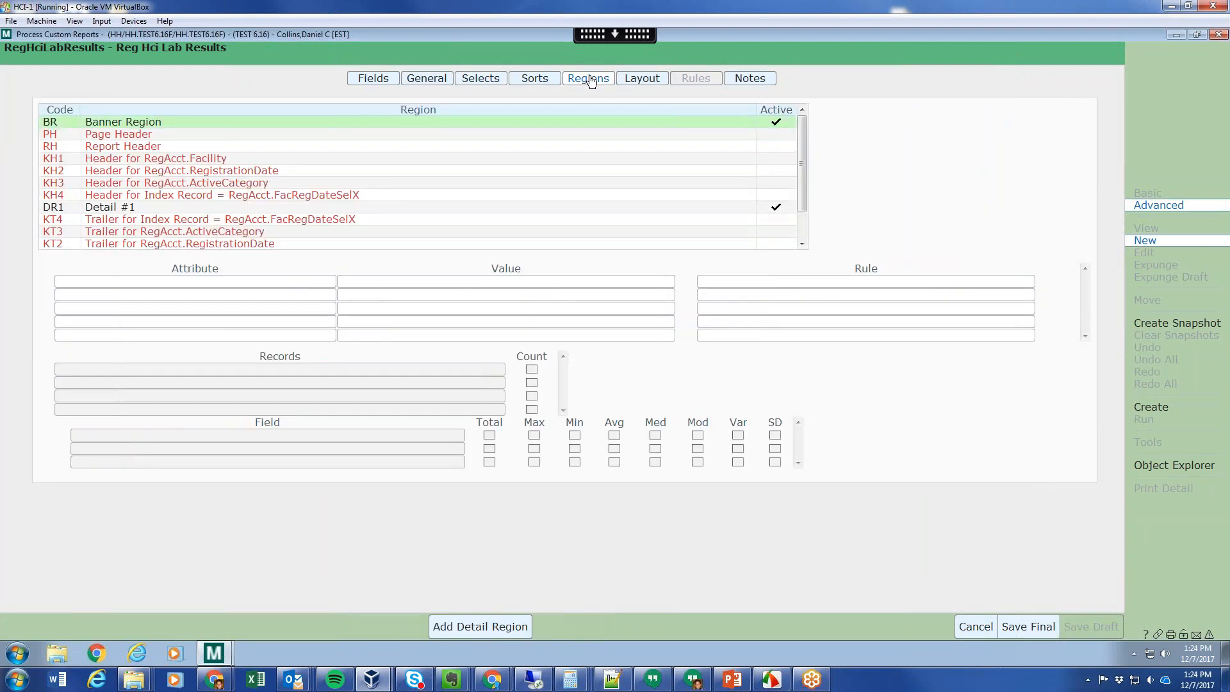
left_click(541, 79)
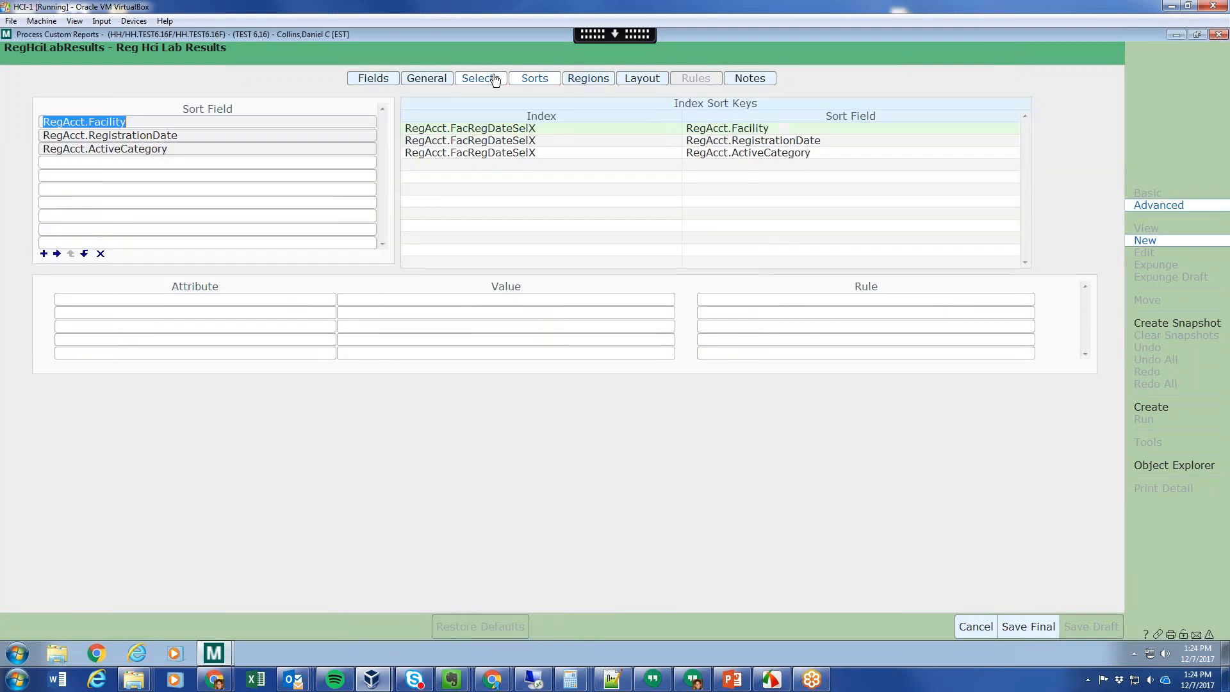
left_click(495, 80)
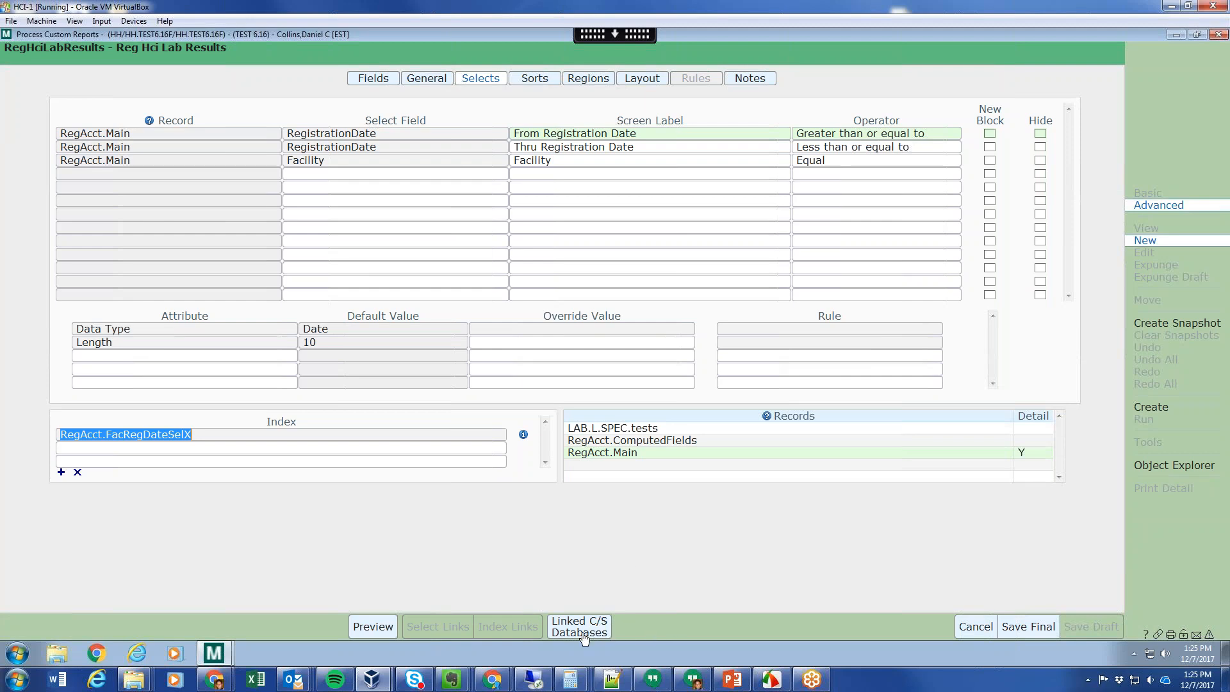
- Open the linked C/S application databases and check which databases are offered for an additional entry
left_click(580, 631)
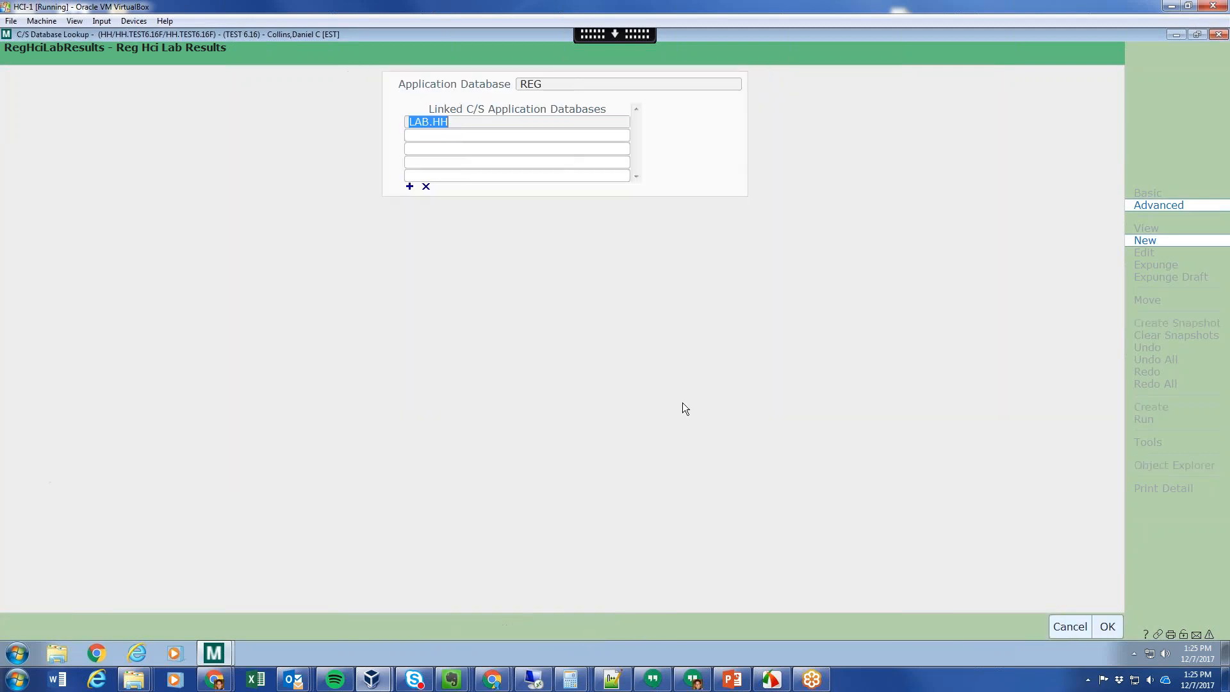
left_click(429, 136)
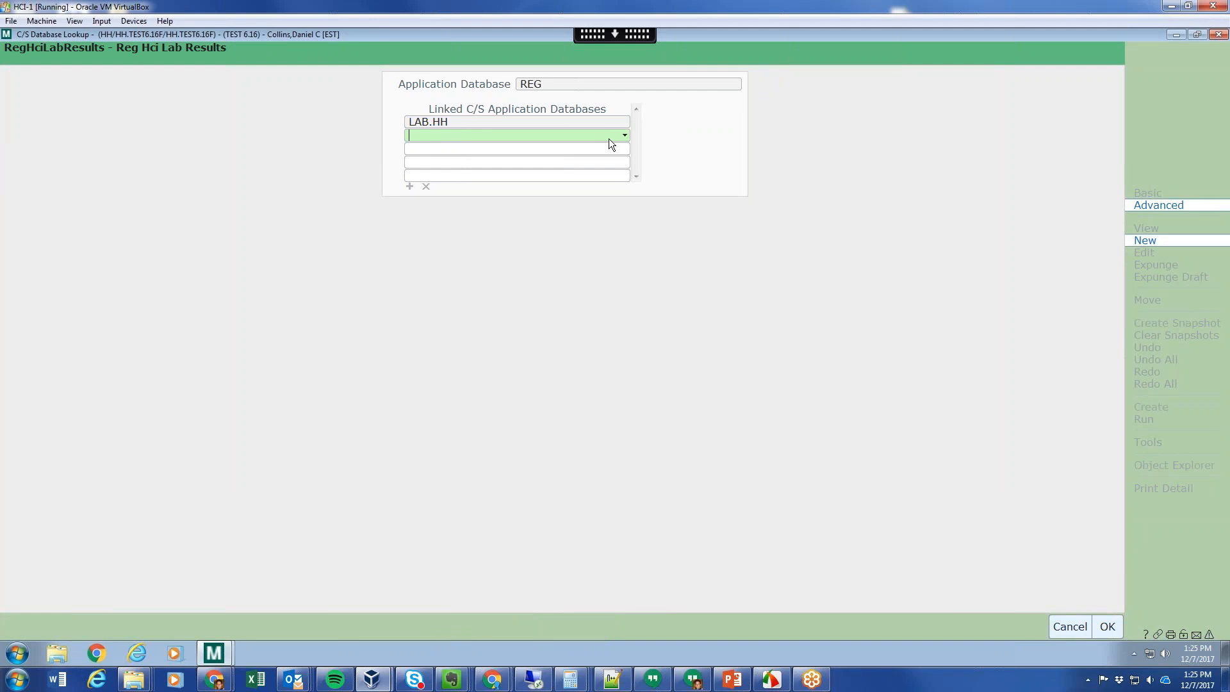
left_click(624, 137)
left_click(422, 126)
left_click(452, 119)
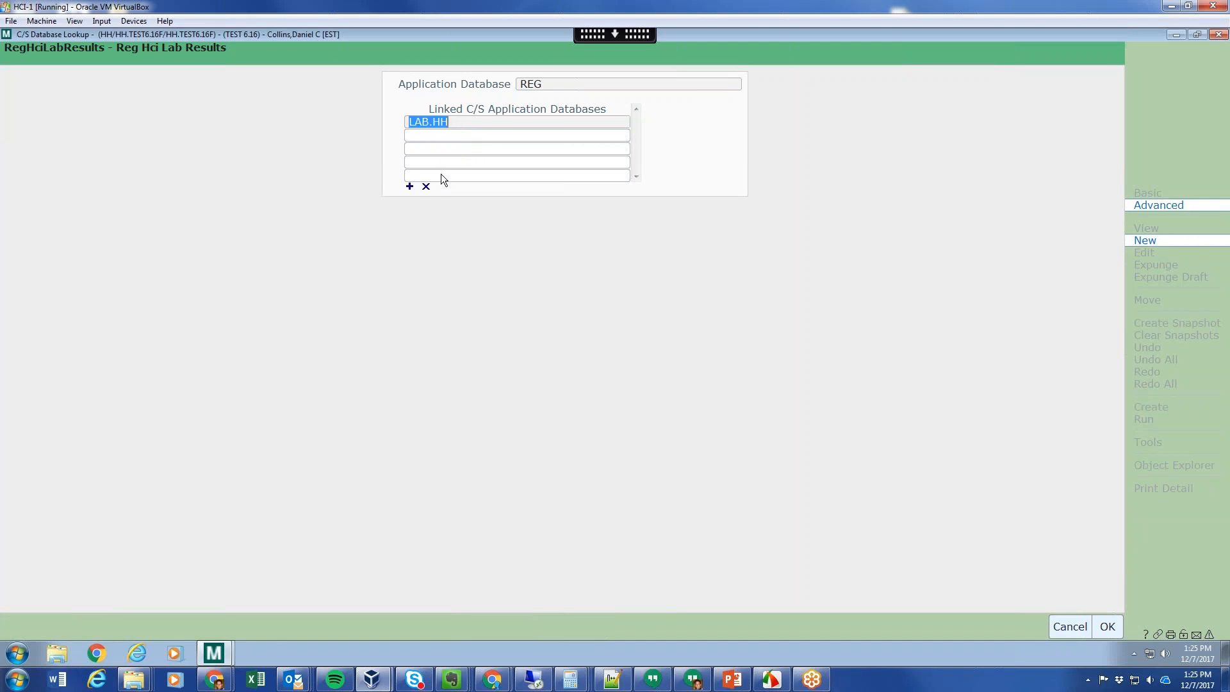
- Remove LAB.HH from the linked C/S application databases, choose it again from the lookup, and accept the list
left_click(426, 186)
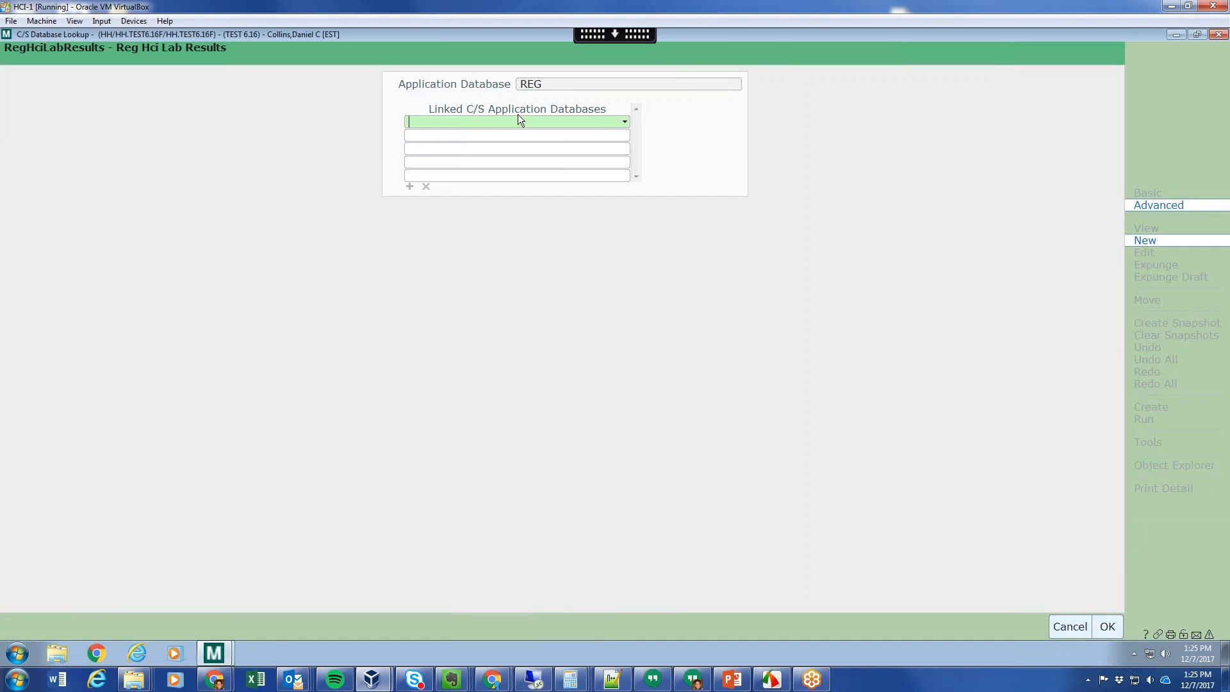
left_click(624, 123)
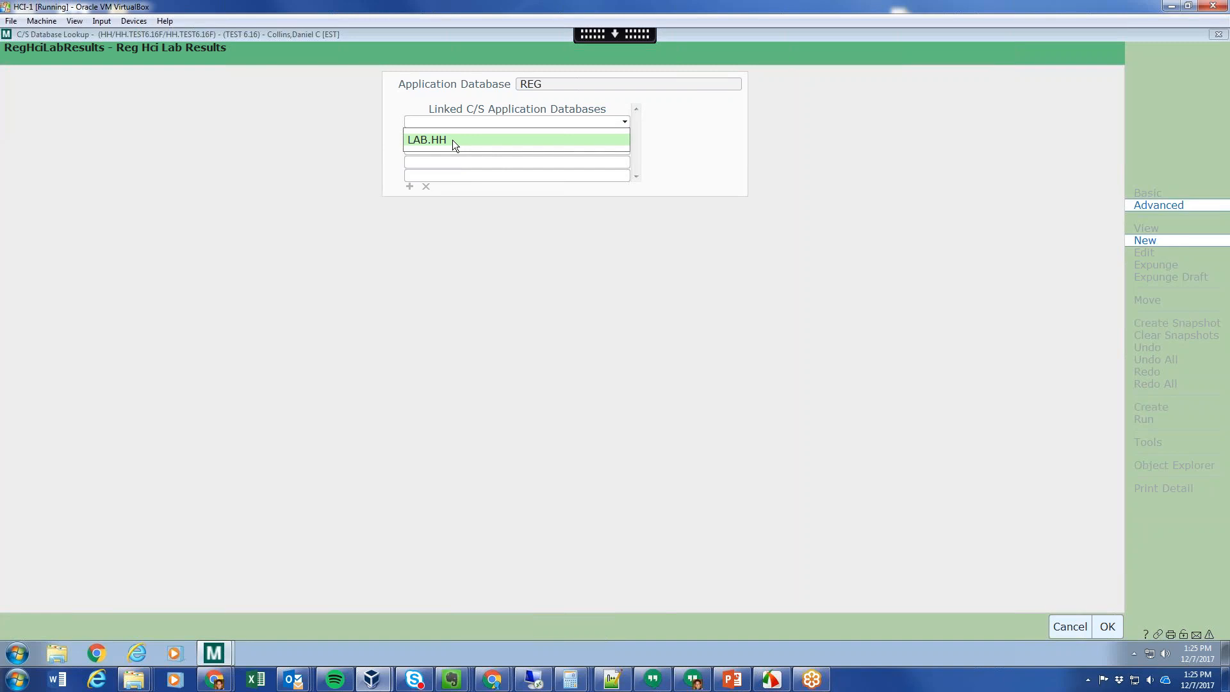
left_click(473, 140)
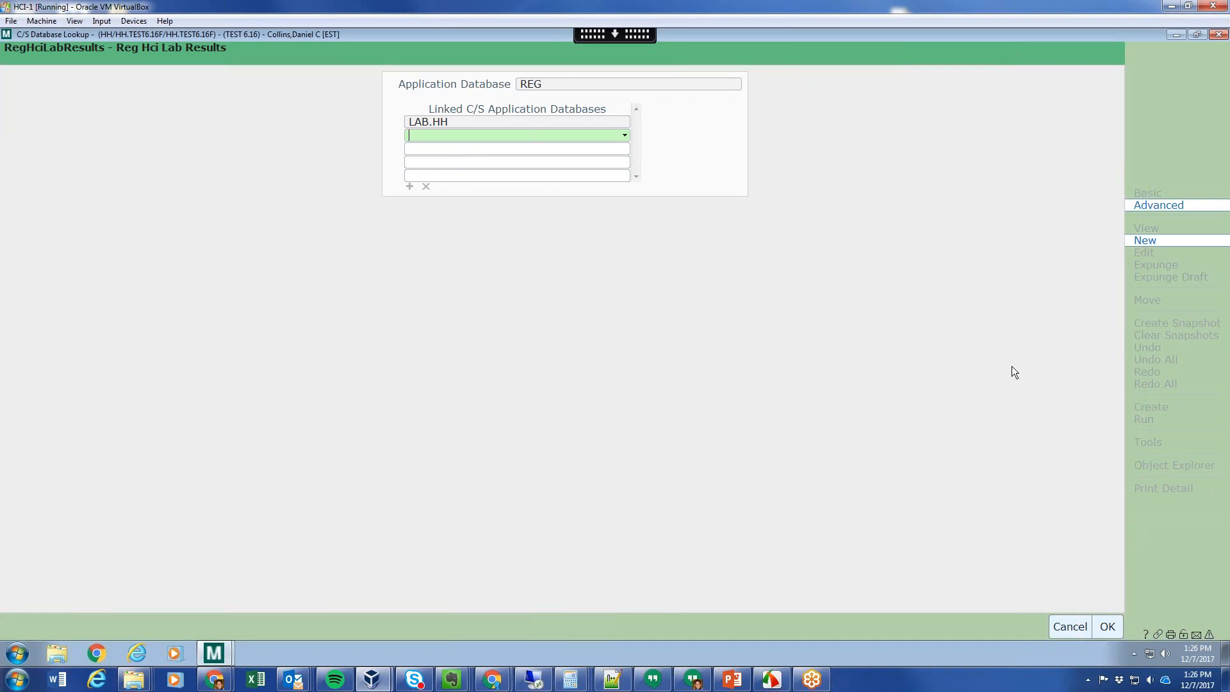
left_click(1108, 627)
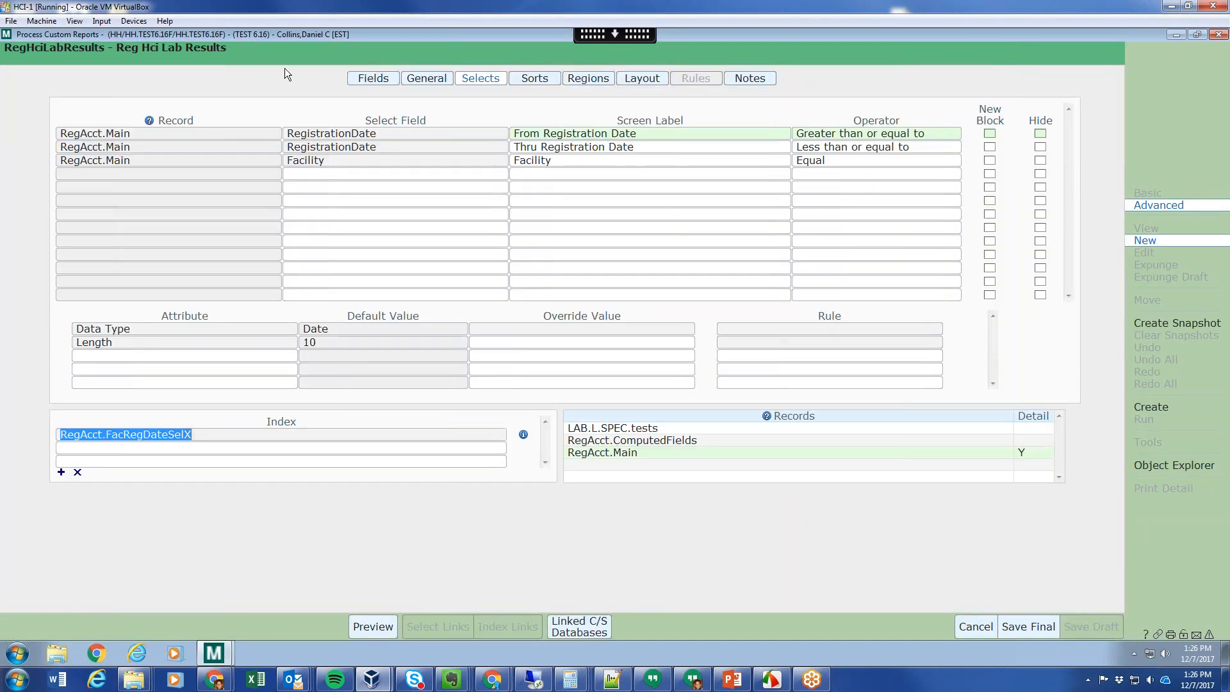
- Check the report layout and activate the Page Header region
left_click(535, 82)
left_click(641, 80)
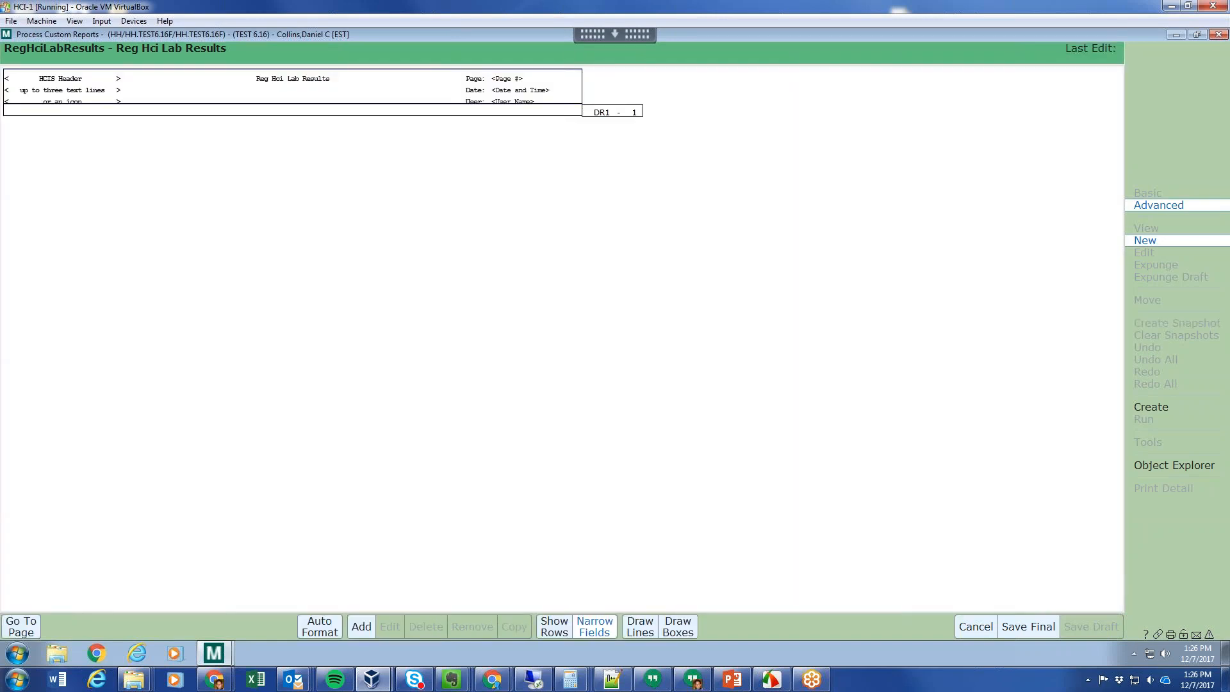
left_click(18, 628)
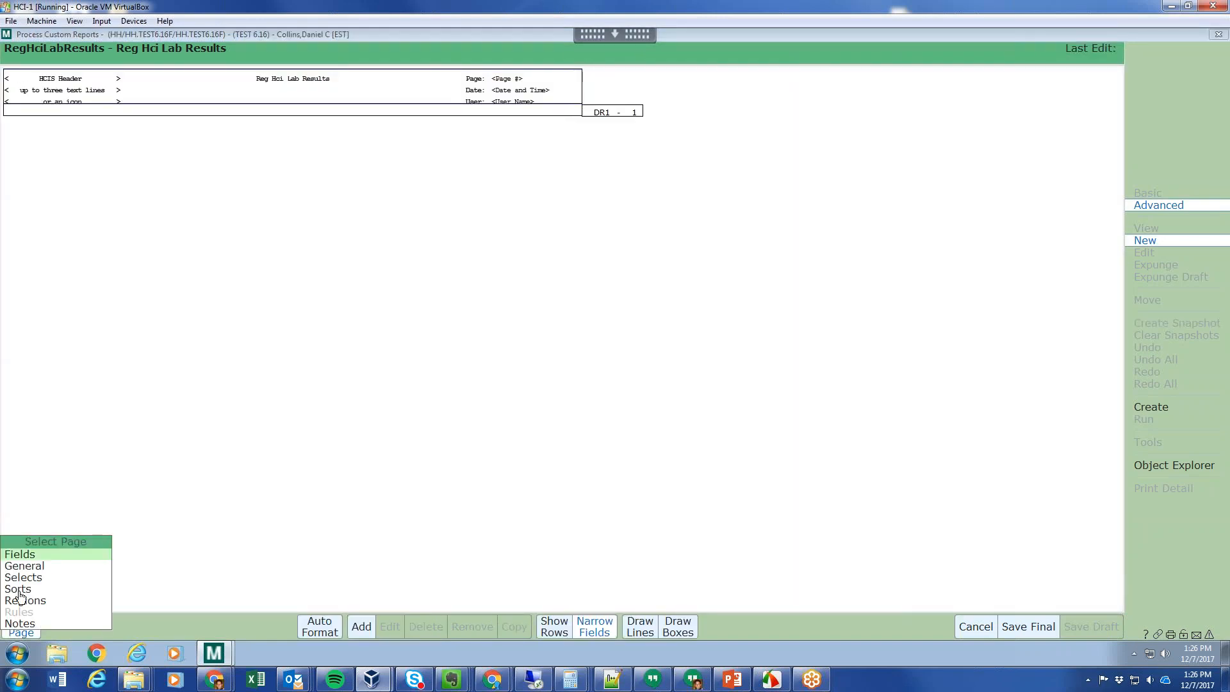
left_click(20, 600)
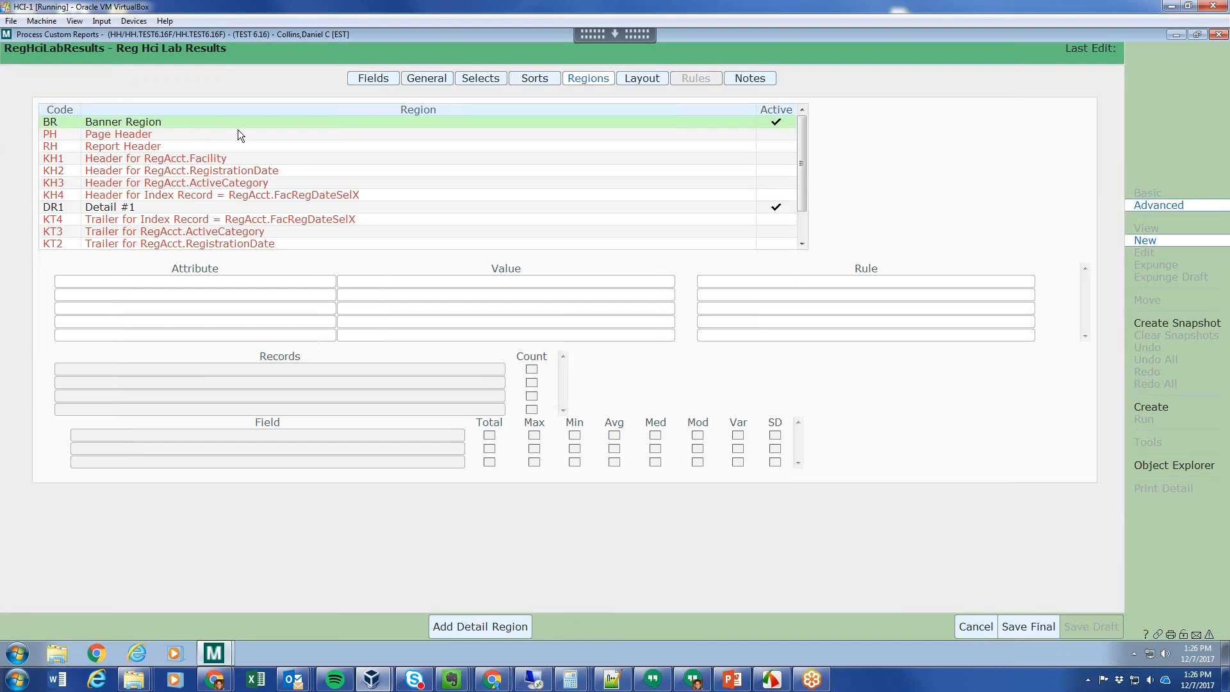
left_click(744, 133)
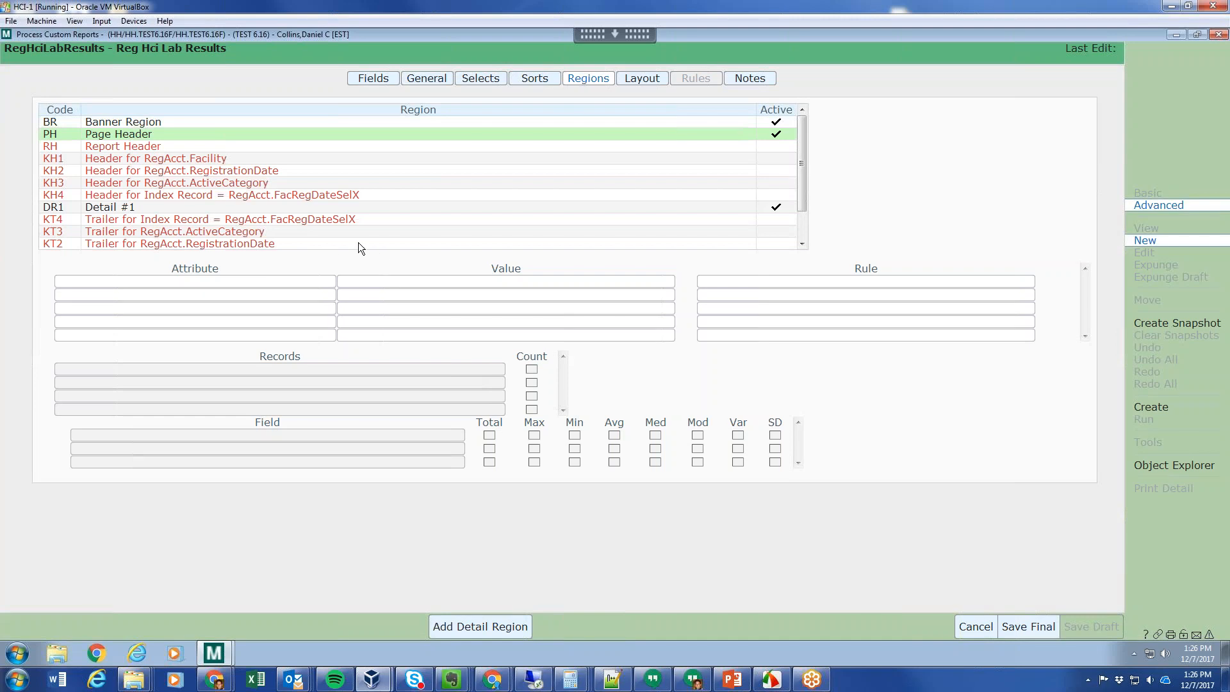
- Check the Detail #1 region and apply the Horizontal, with Labels auto-format style to the report layout
scroll(355, 244, "down", 1)
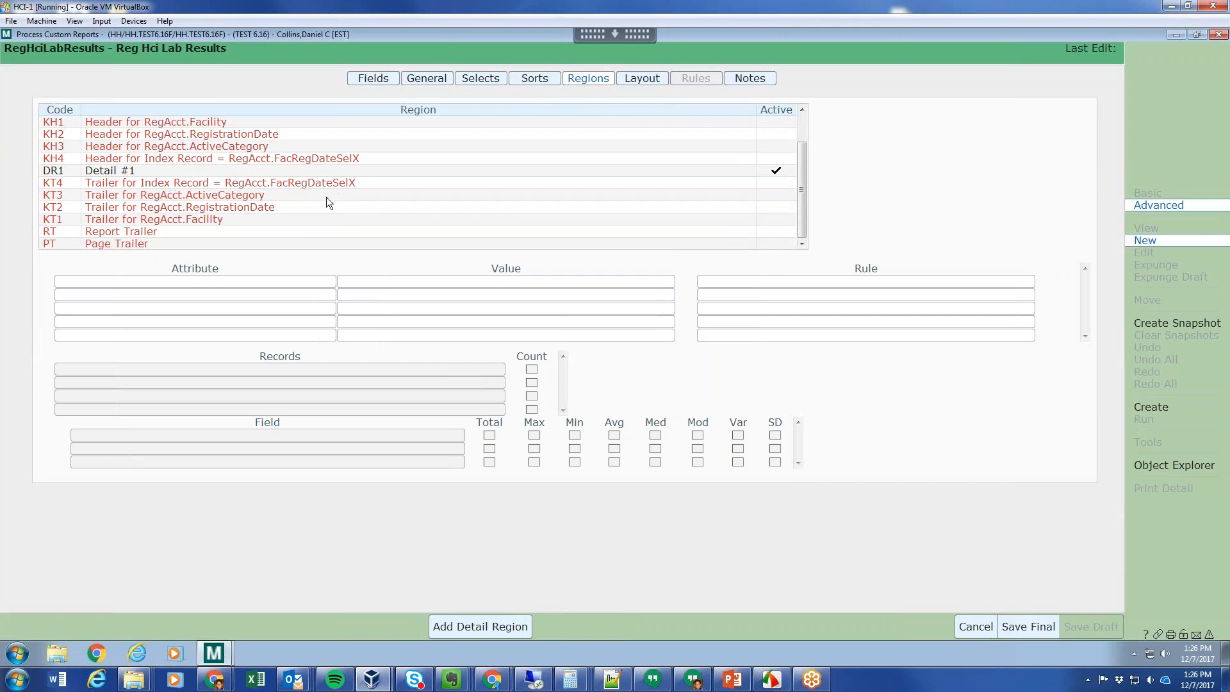
left_click(164, 171)
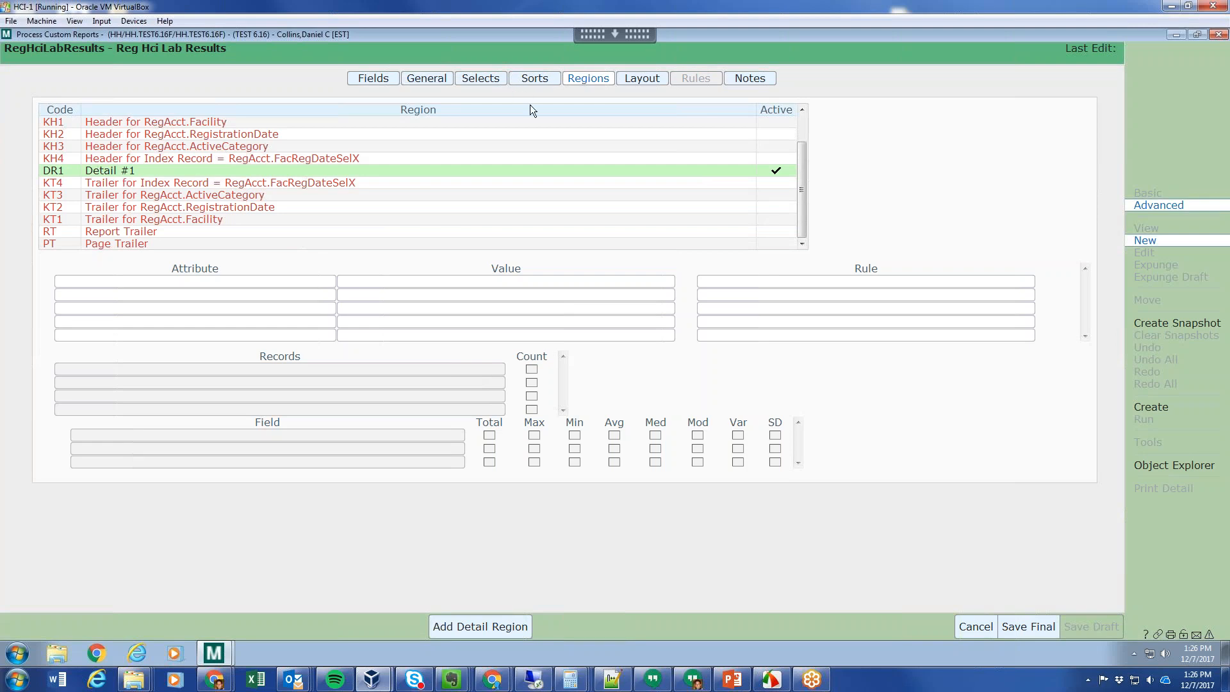
left_click(641, 77)
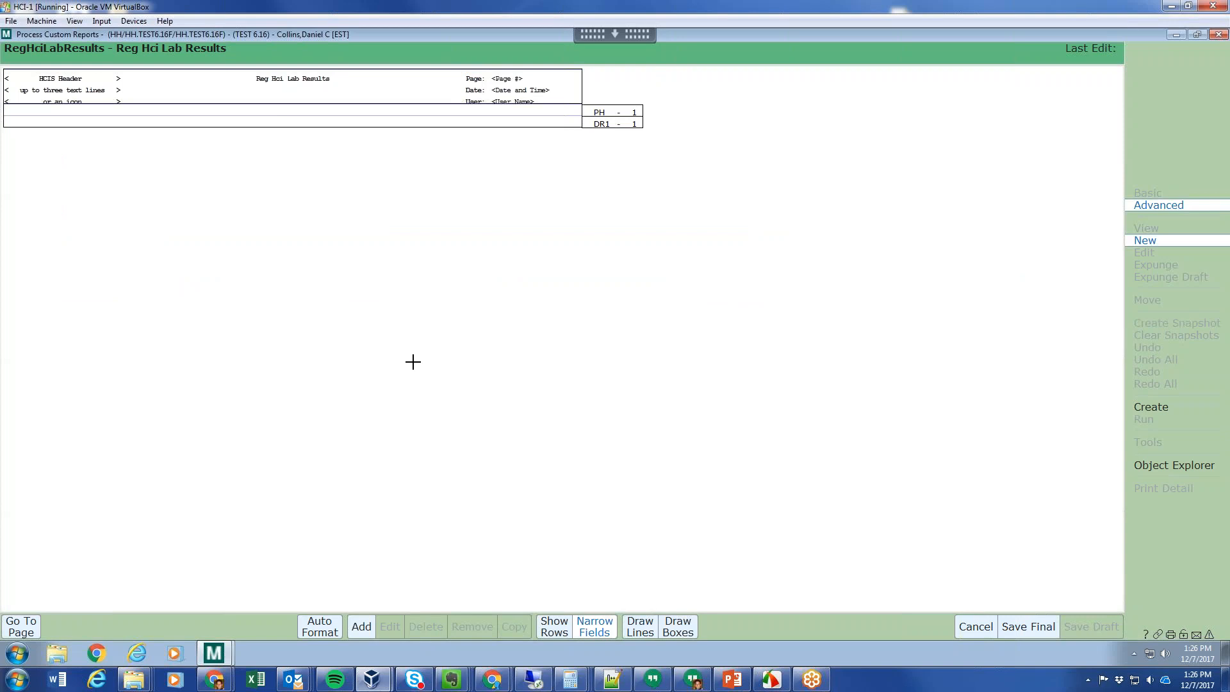
left_click(327, 623)
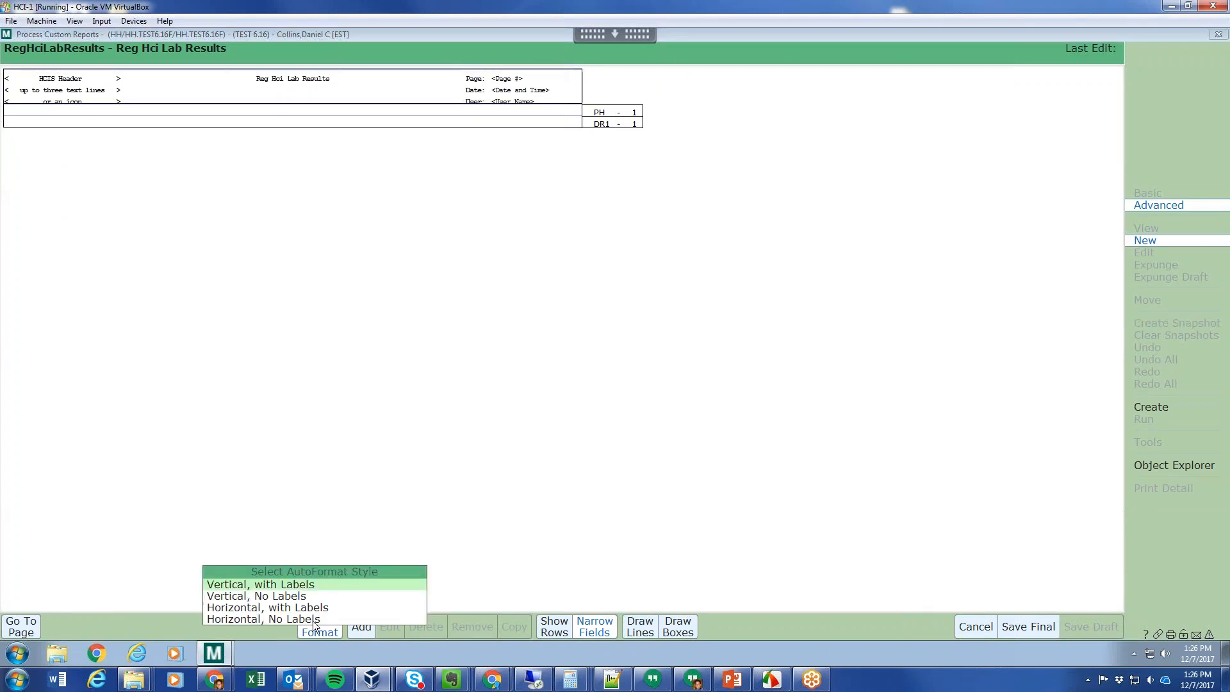
left_click(279, 609)
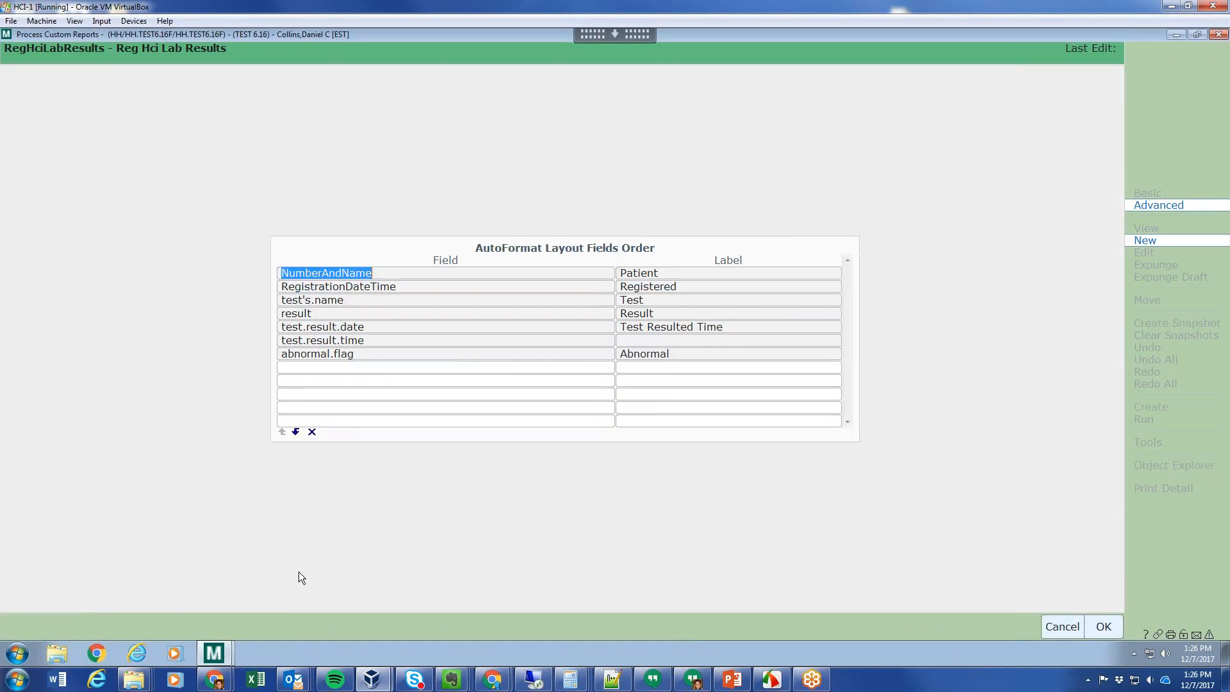
- Review the auto-format labels, move abnormal.flag above test.result.date in the field order, and accept it
left_click(676, 283)
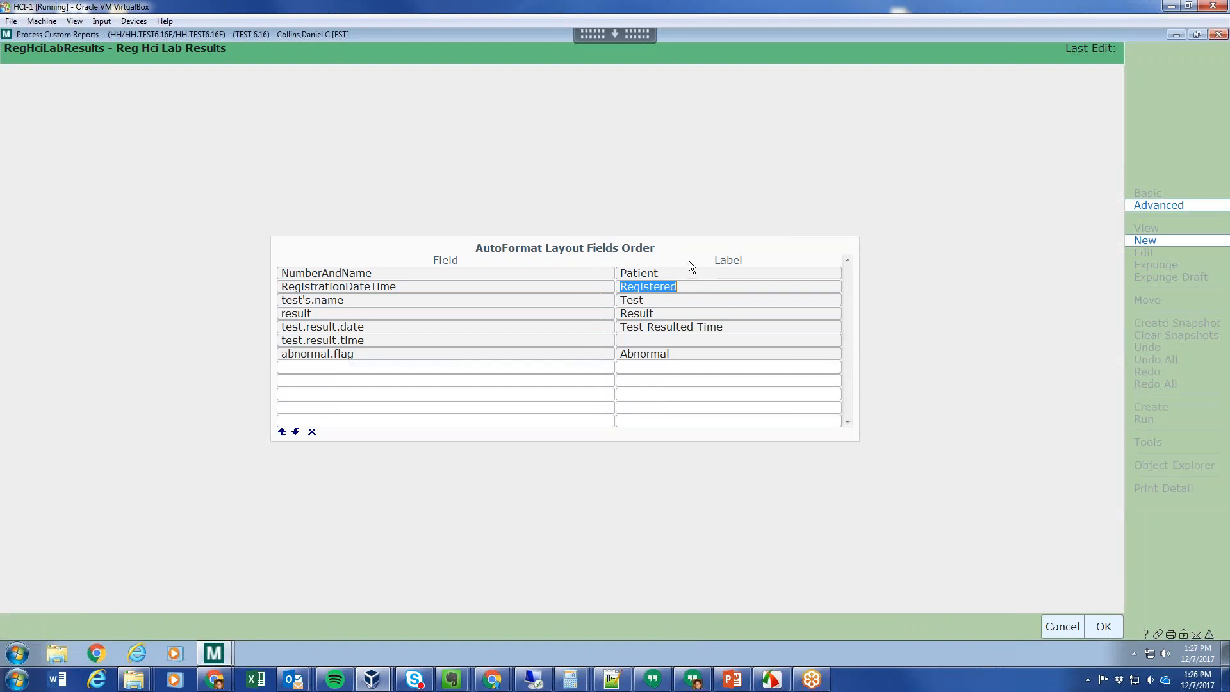
key("Up")
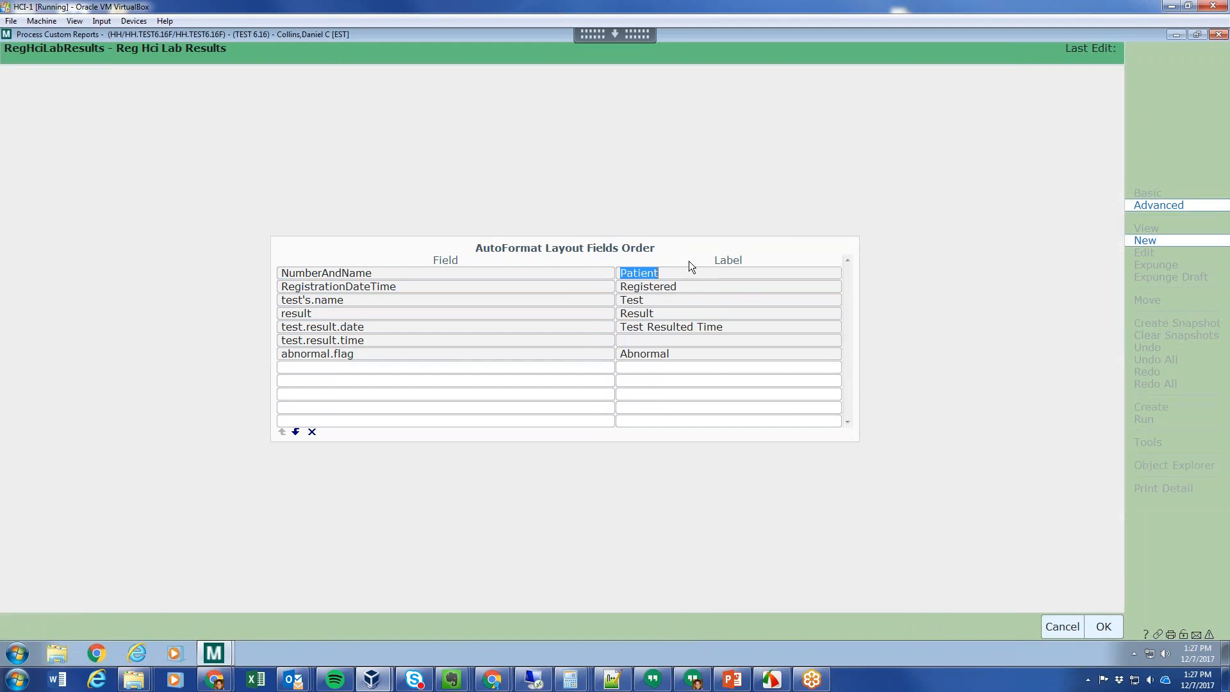
left_click(651, 297)
left_click(666, 328)
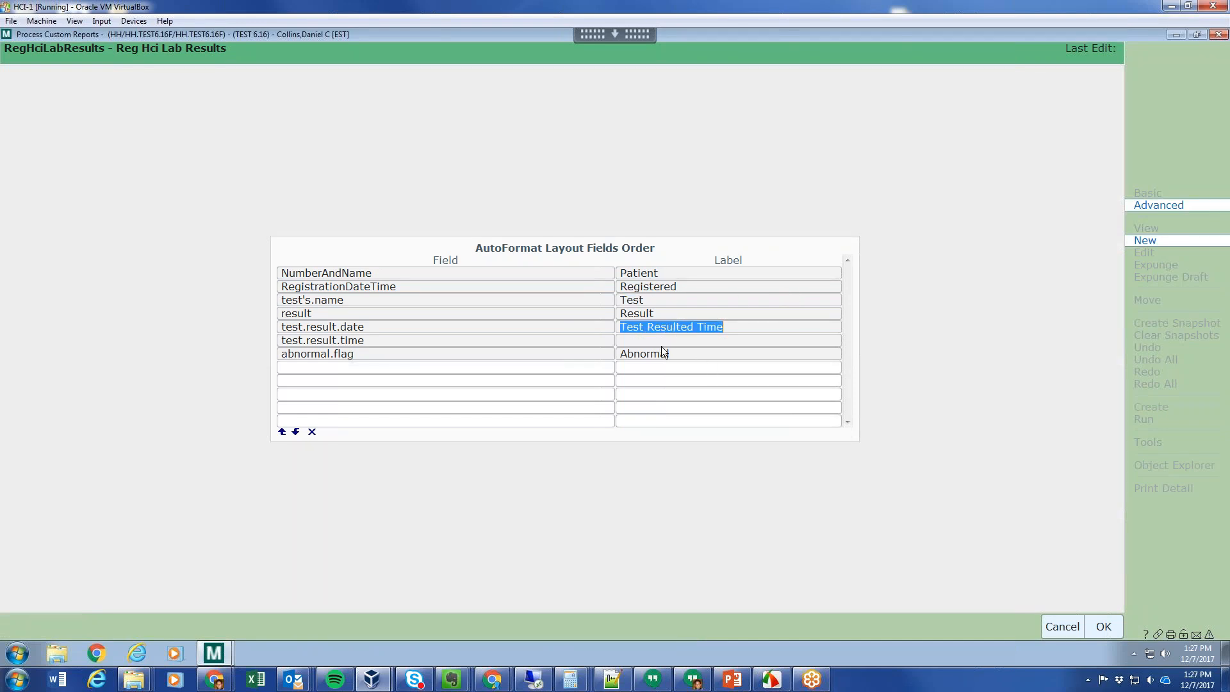
left_click(660, 352)
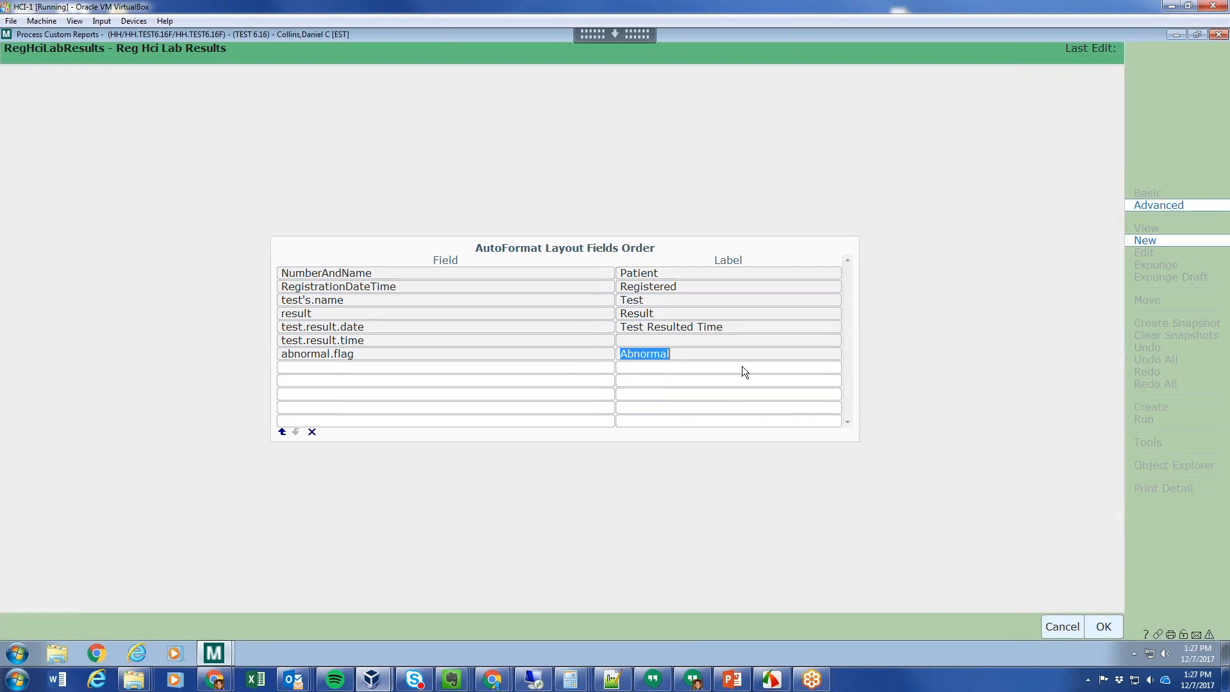
left_click(282, 433)
left_click(282, 433)
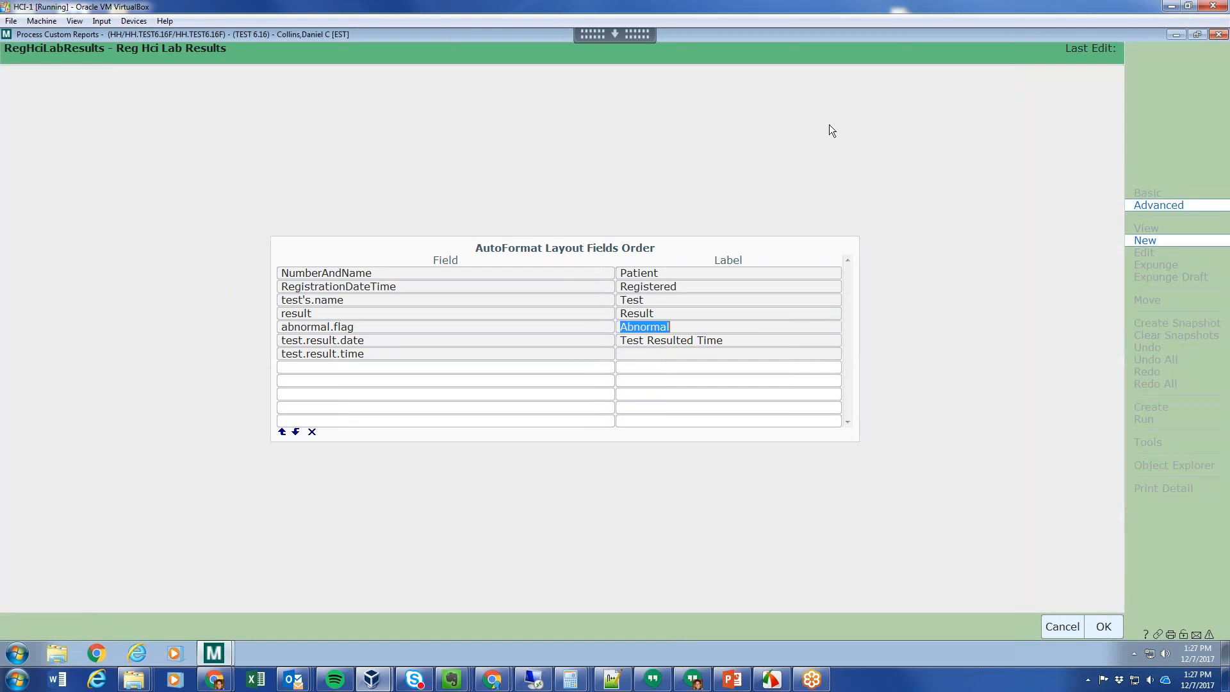
left_click(1105, 631)
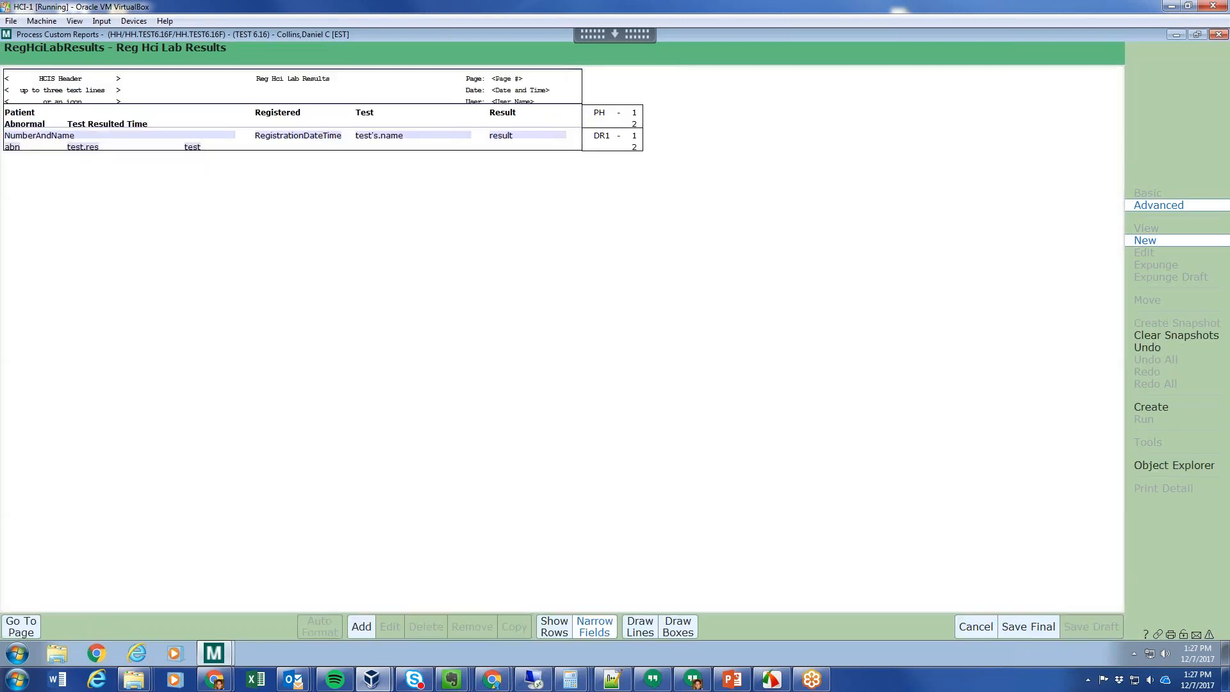
- Override the length of the NumberAndName field in the Detail #1 region with 40
left_click(39, 135)
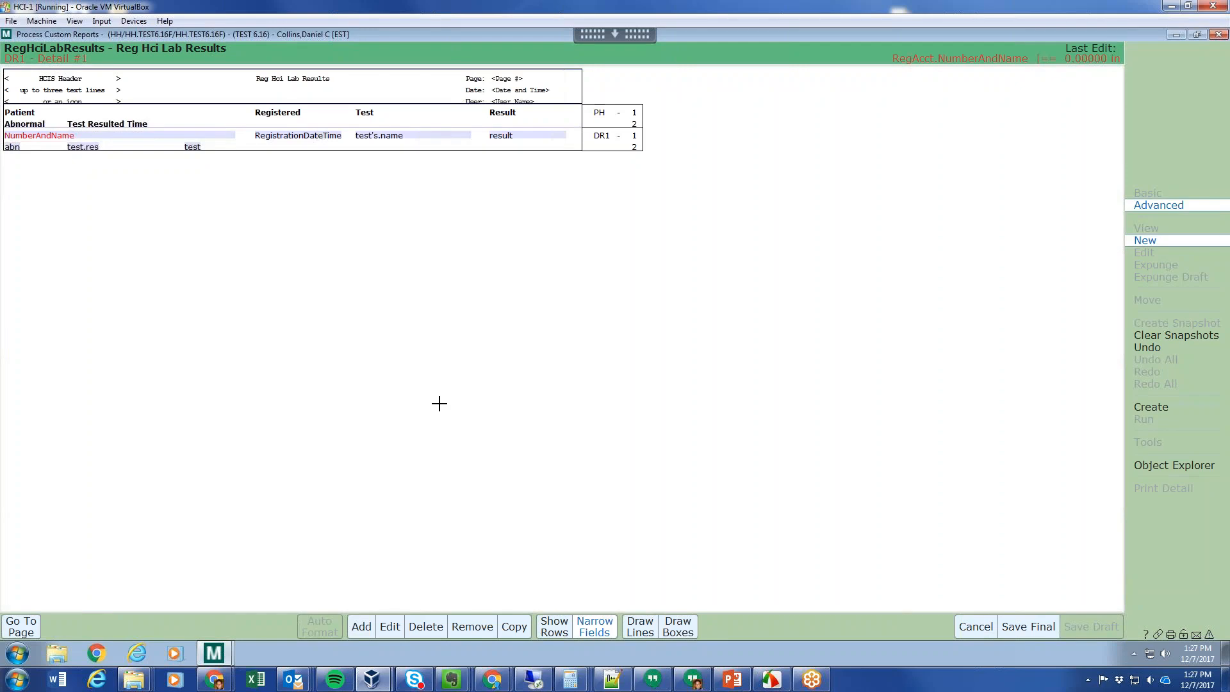
left_click(391, 626)
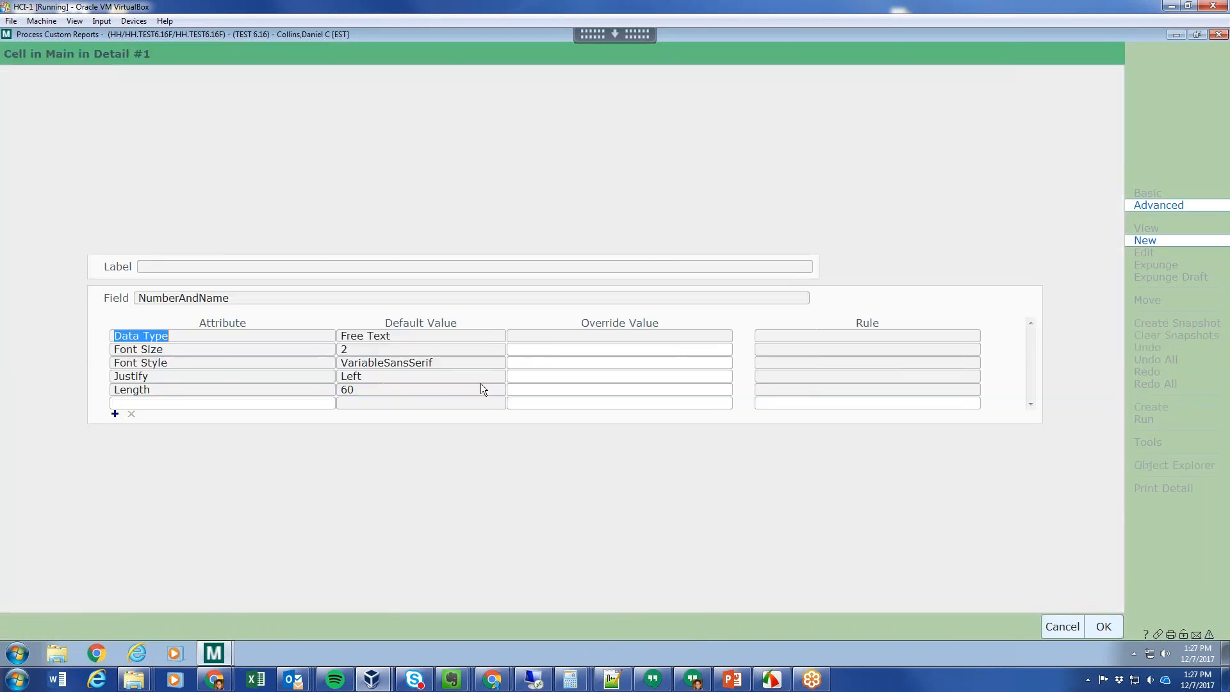
left_click(590, 384)
type("40")
key("Tab")
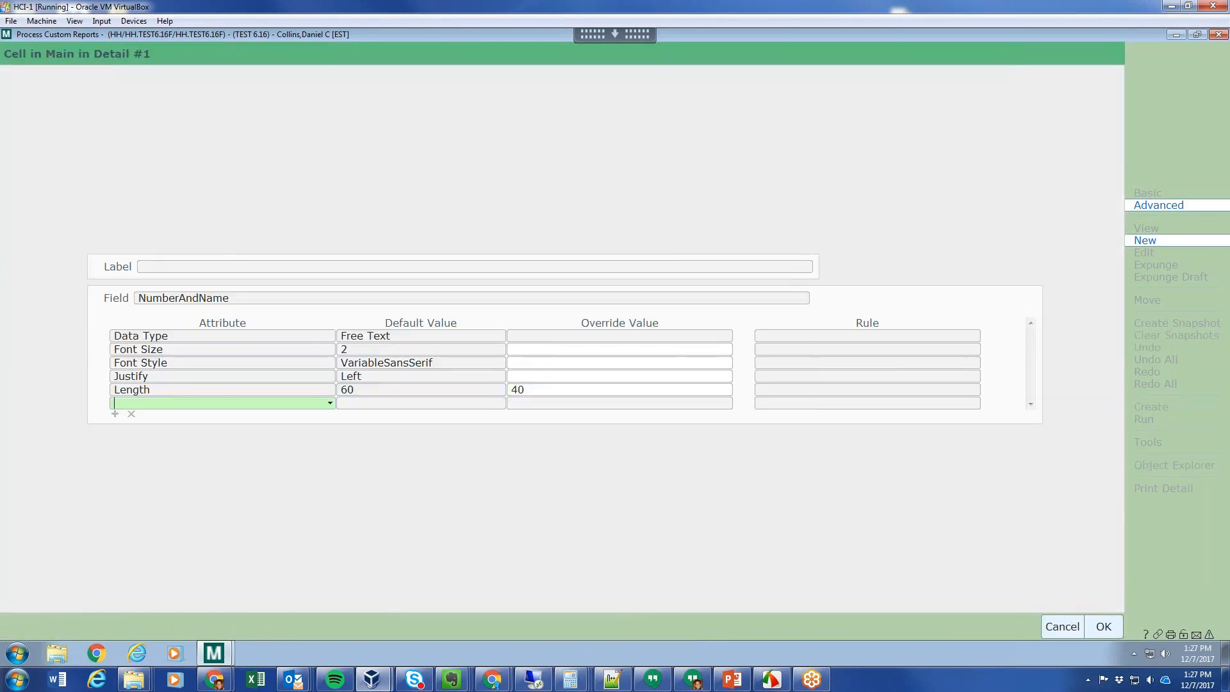
key("Return")
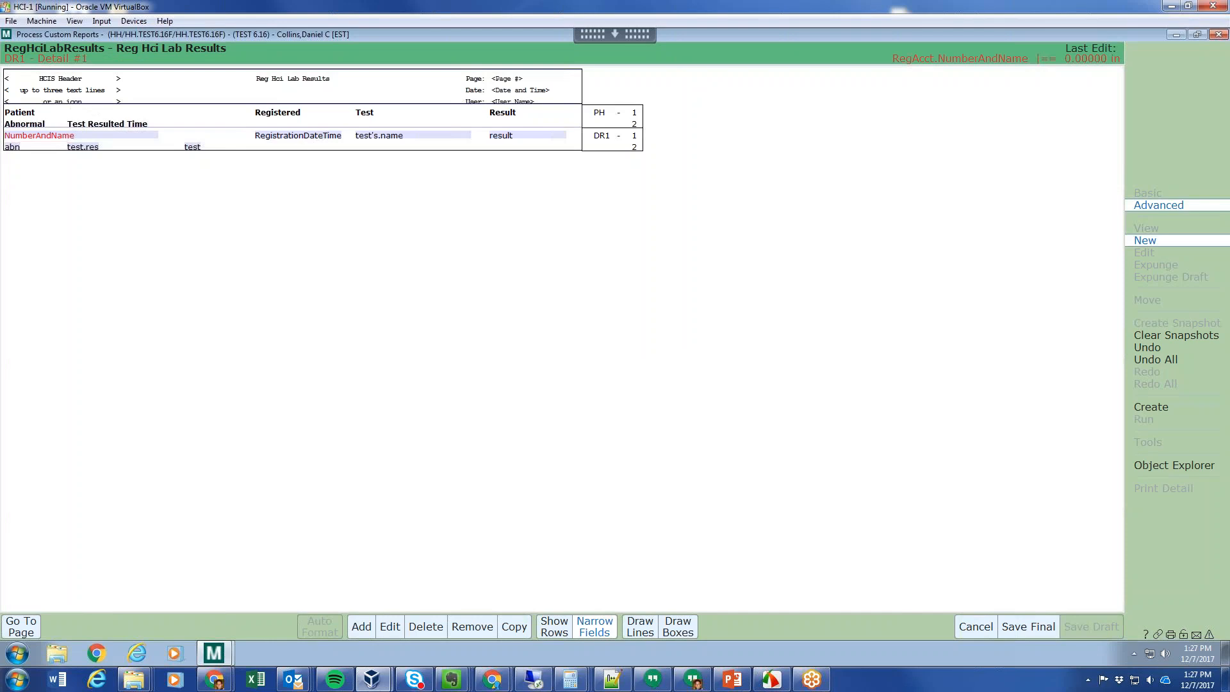
- Move the Abnormal and Test Resulted Time labels to the first Page Header row and the Patient label to the second
left_click_drag(24, 123, 98, 112)
left_click(20, 112)
left_click_drag(19, 112, 19, 124)
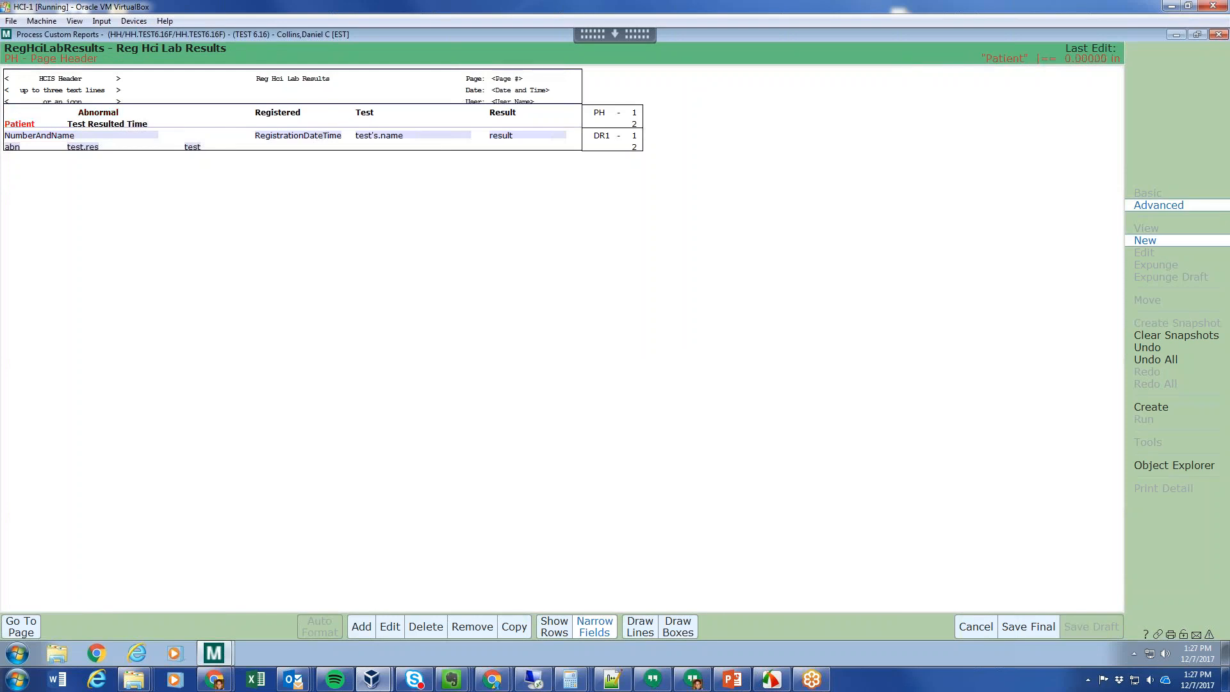
left_click(107, 122)
left_click_drag(107, 123, 192, 112)
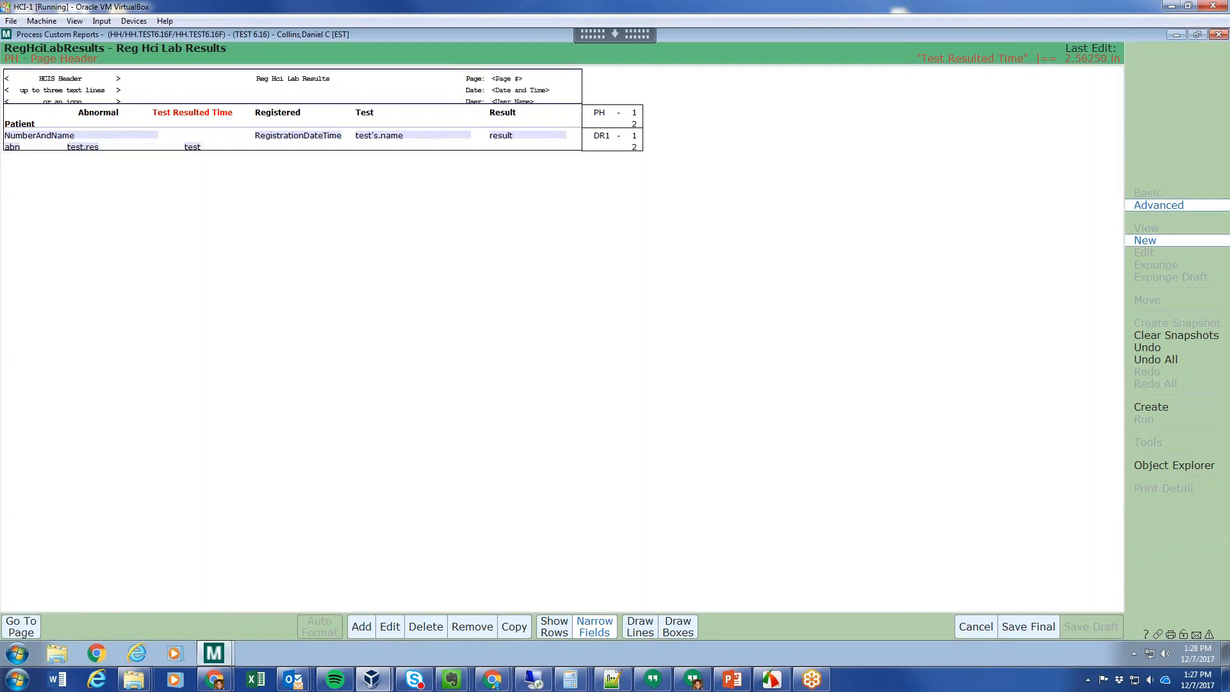
- Move RegistrationDateTime directly after NumberAndName and place the Registered label above it on the second Page Header row
left_click(275, 135)
left_click_drag(275, 135, 181, 135)
key("Left")
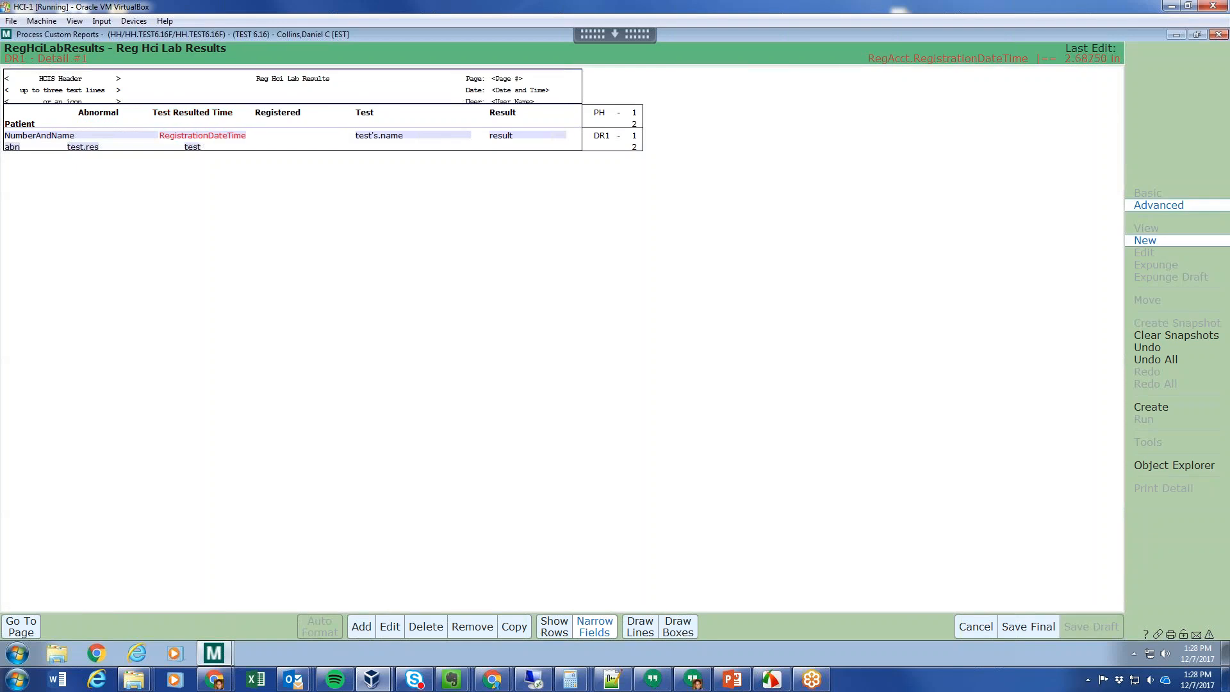
left_click_drag(264, 113, 179, 121)
key("Right")
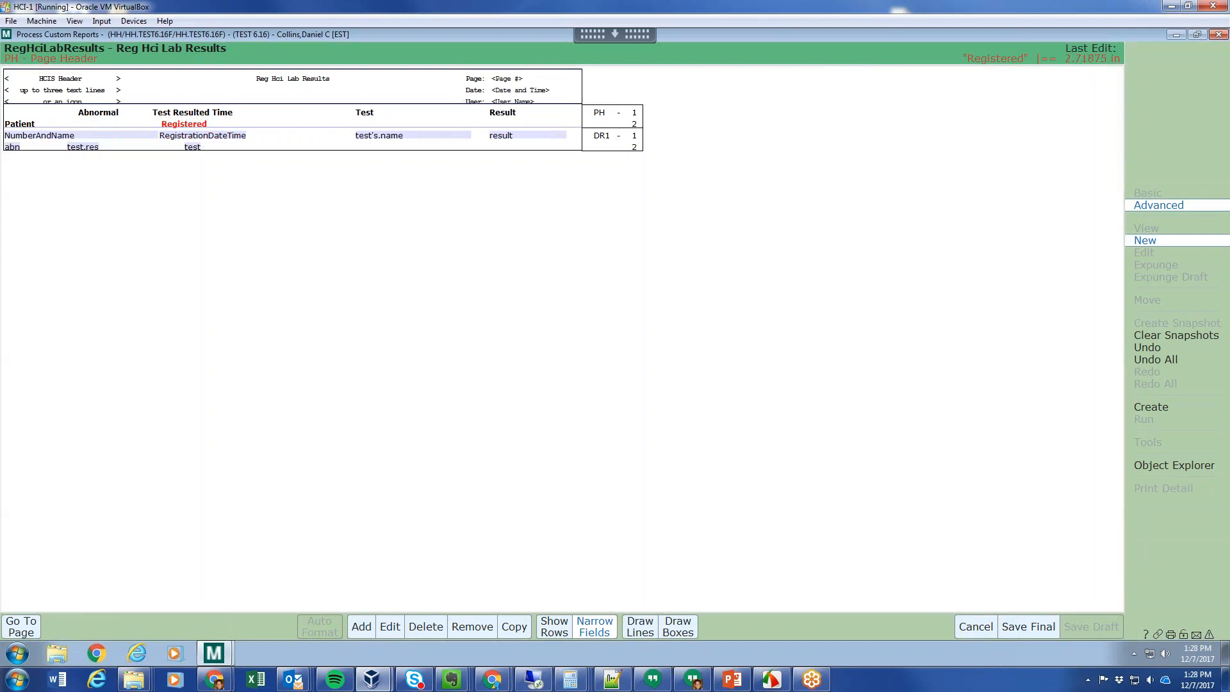
- Move test's.name directly after RegistrationDateTime and align the Test label above it on the second Page Header row
left_click_drag(394, 136, 288, 136)
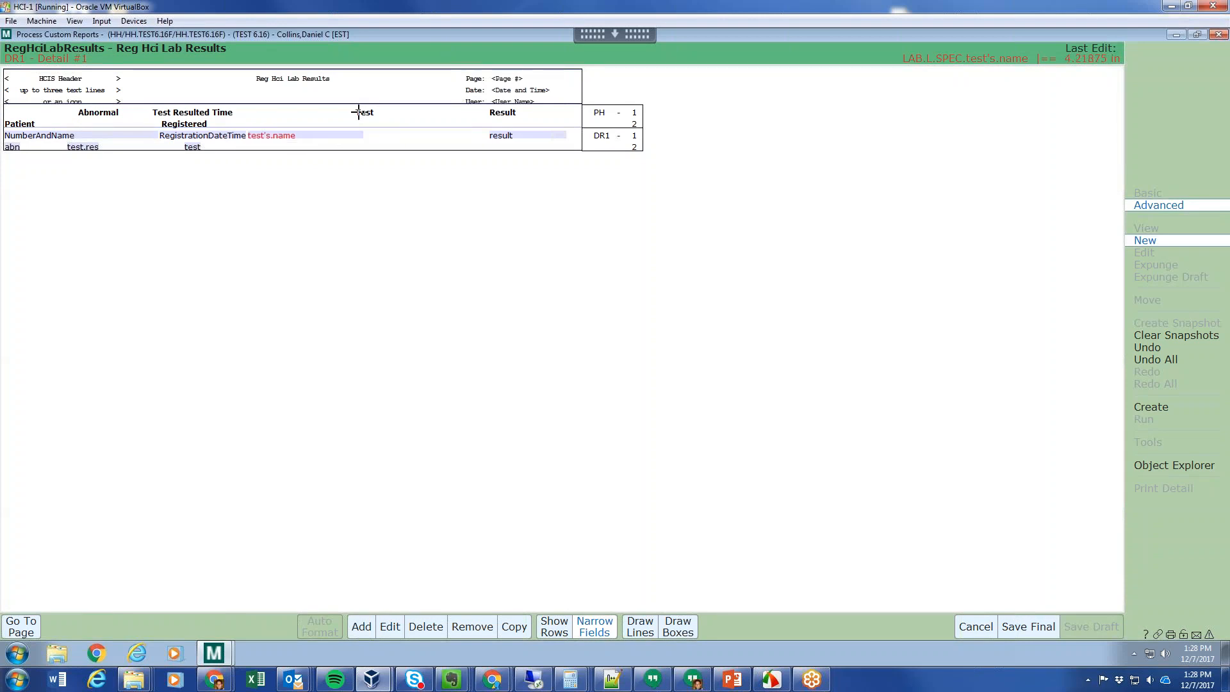
left_click_drag(358, 113, 264, 123)
key("Left")
key("Left")
key("Left")
- Examine the test result date and time fields with the narrow field display switched off and on again
left_click(70, 146)
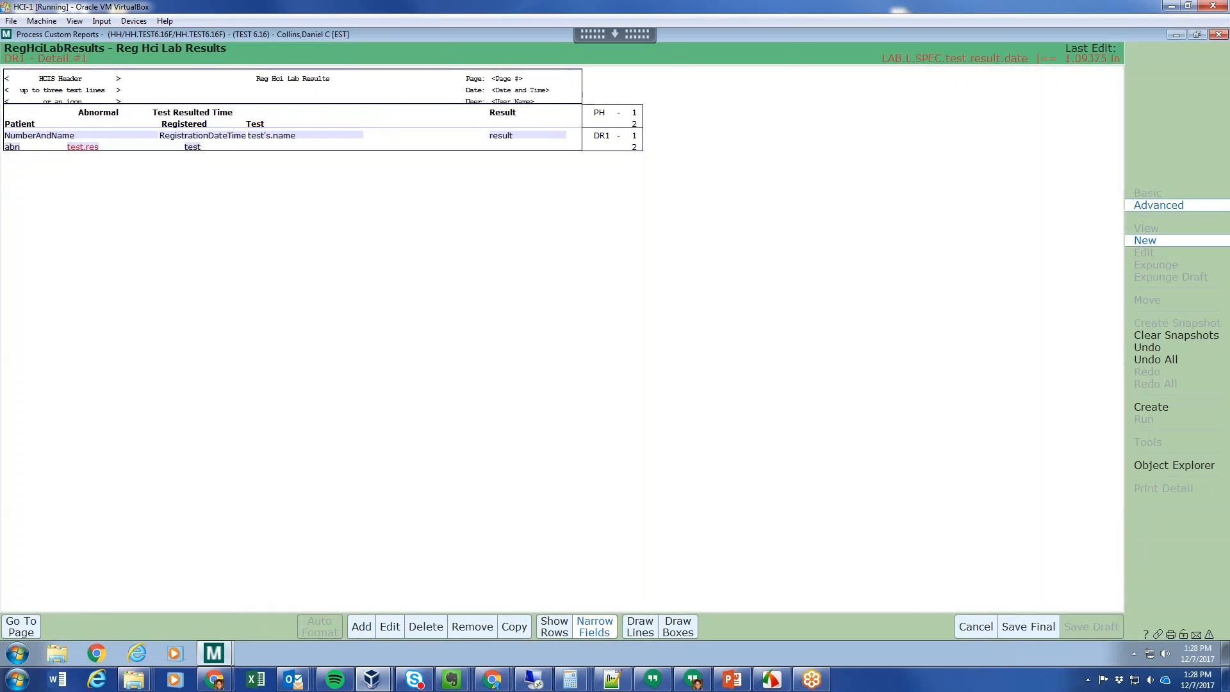
left_click(194, 146)
left_click(596, 631)
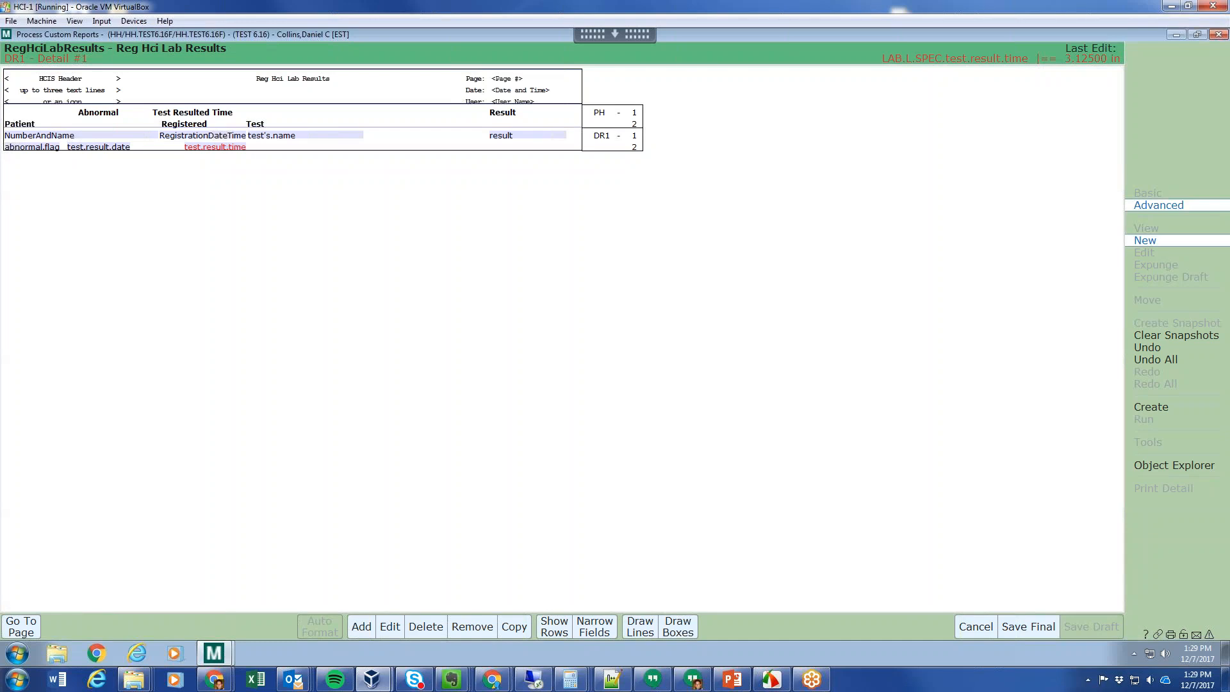
left_click(595, 627)
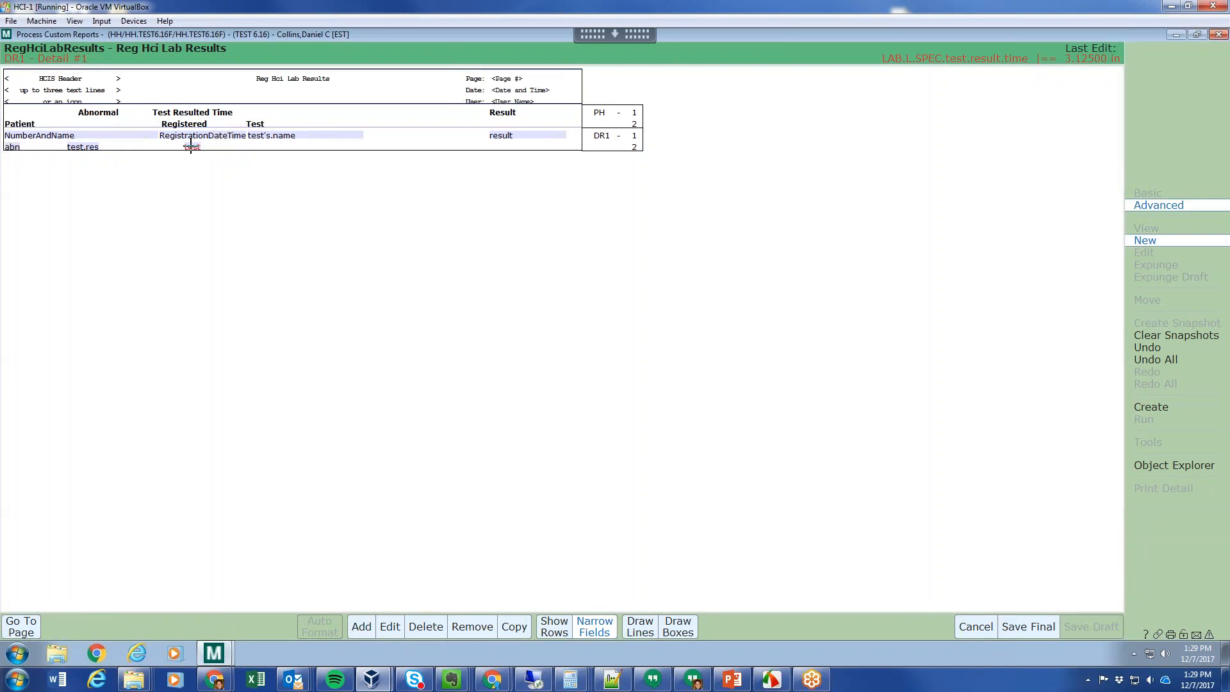
left_click(83, 147)
- Move the result field directly after test's.name and place the Result label above it on the second Page Header row
left_click_drag(516, 135, 399, 133)
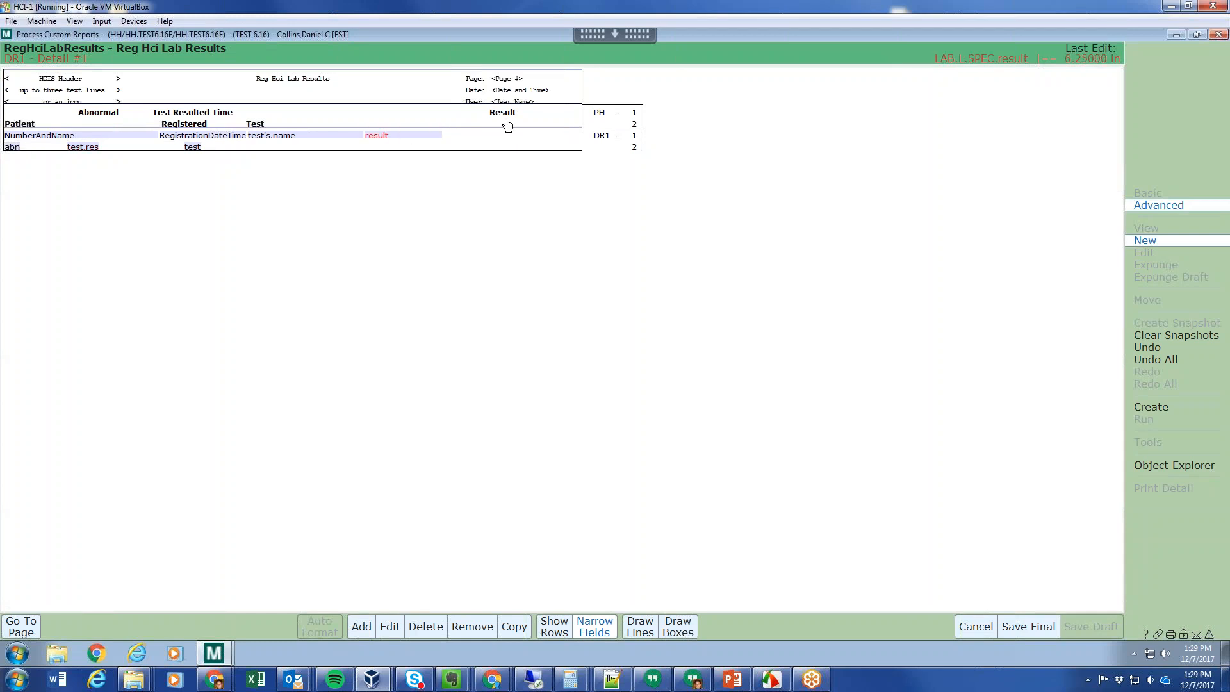
left_click(170, 107)
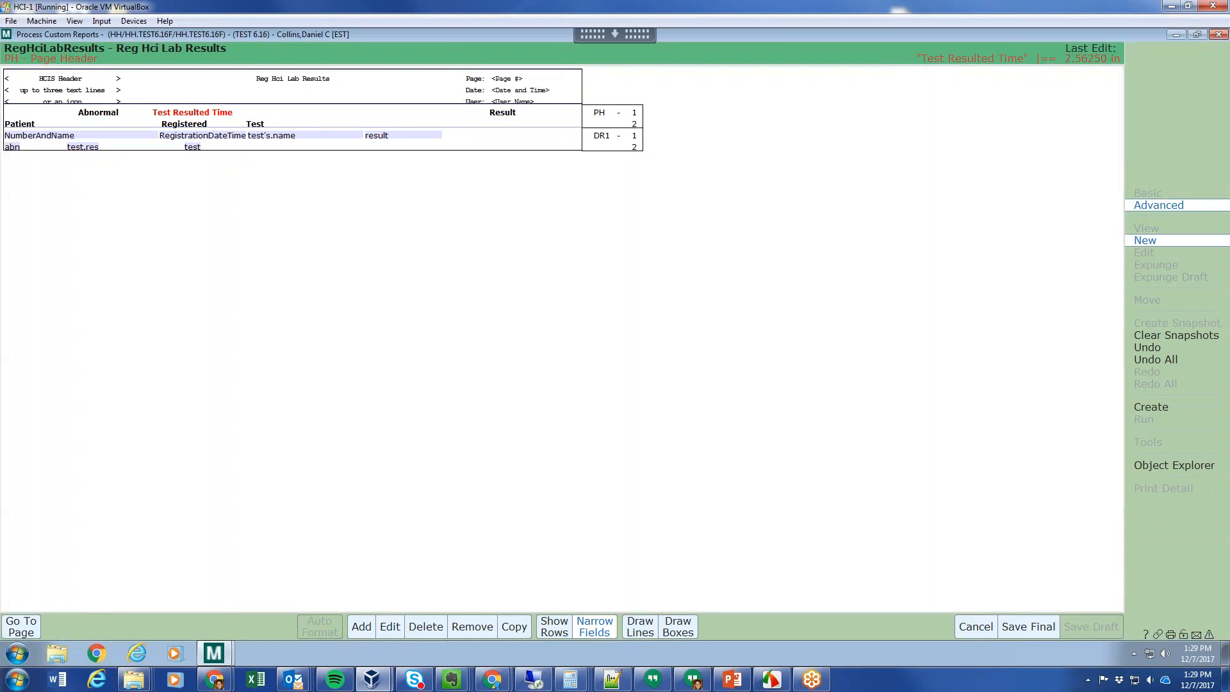
left_click_drag(502, 112, 379, 123)
- Move abnormal.flag after the result field on the first detail row and place the Abnormal label above it
left_click(87, 148)
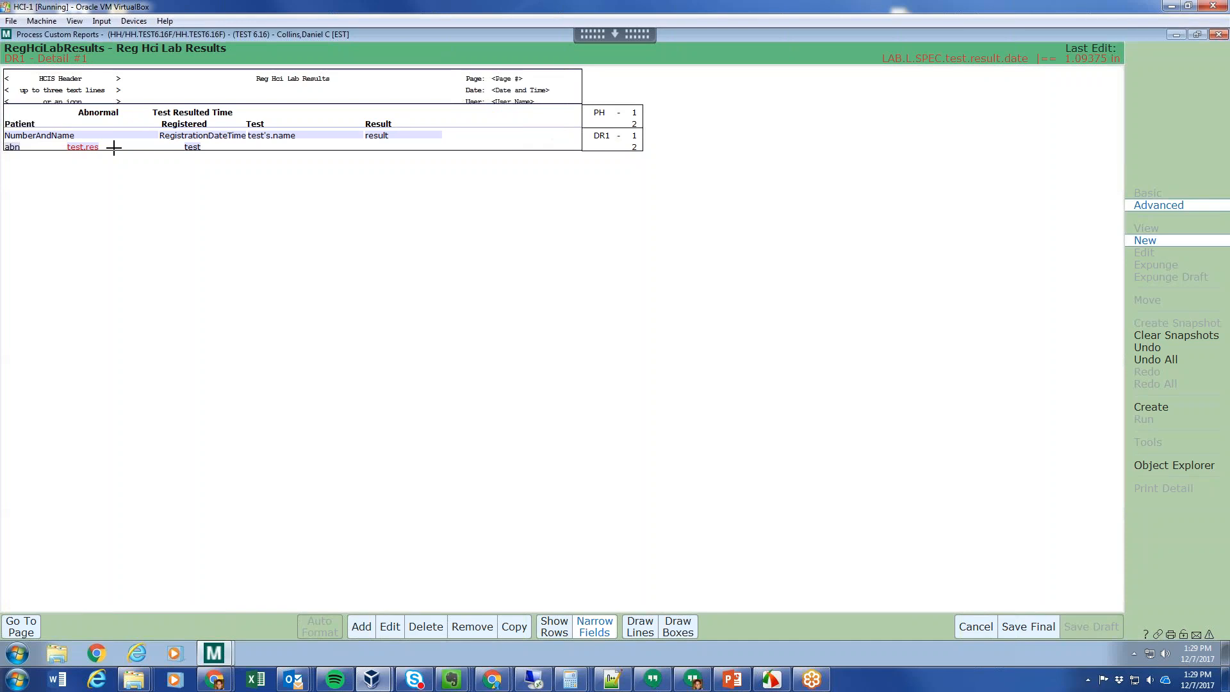
left_click_drag(15, 147, 455, 136)
left_click_drag(106, 112, 469, 123)
key("Right")
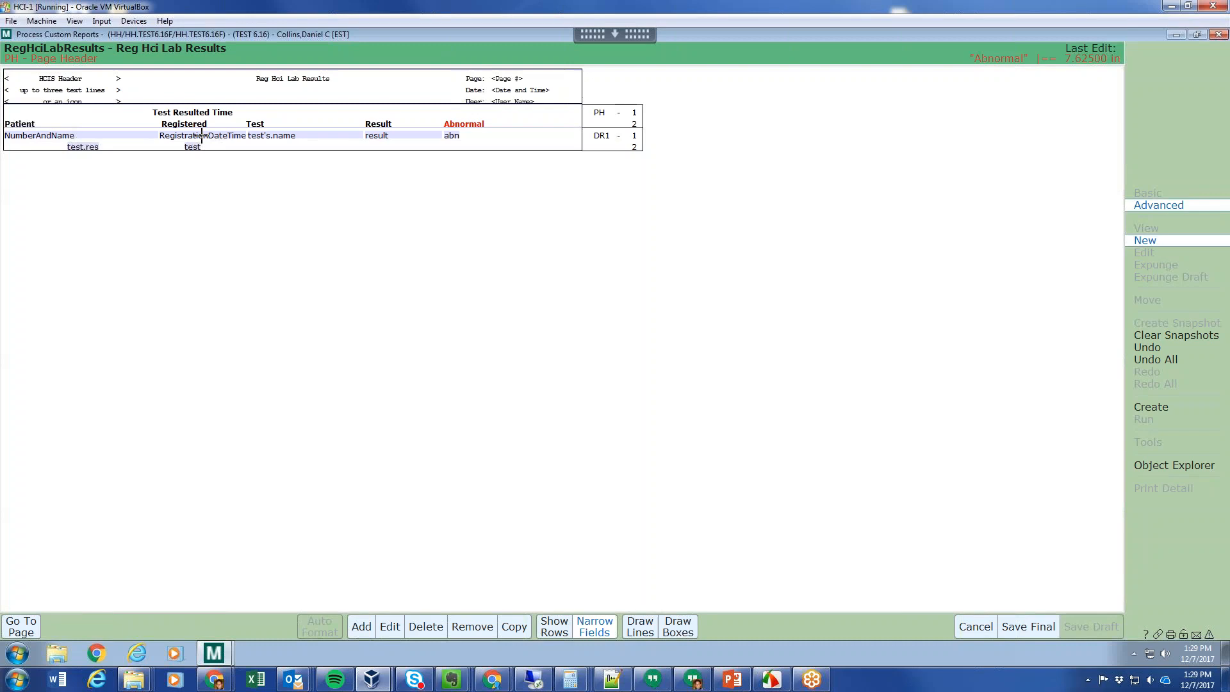
- Place test.result.date and test.result.time after abnormal.flag on the first detail row, with the Test Resulted Time label above them
left_click_drag(82, 146, 504, 142)
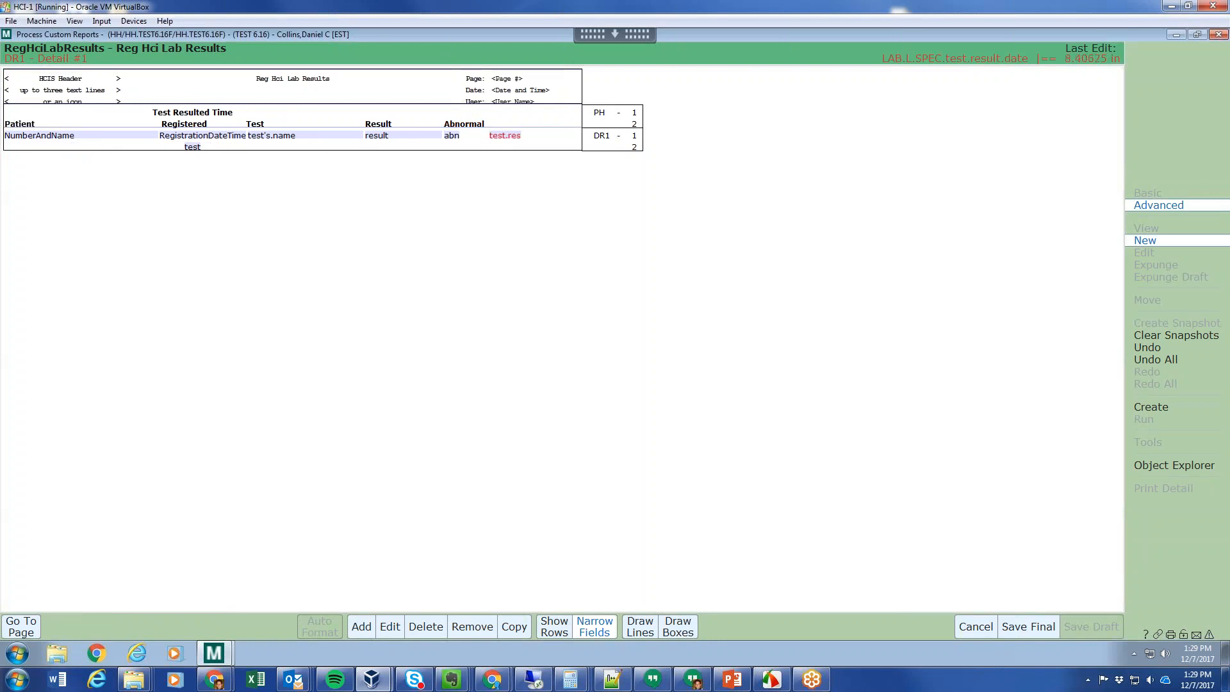
key("Tab")
left_click_drag(536, 136, 535, 136)
key("Left")
left_click_drag(221, 110, 557, 104)
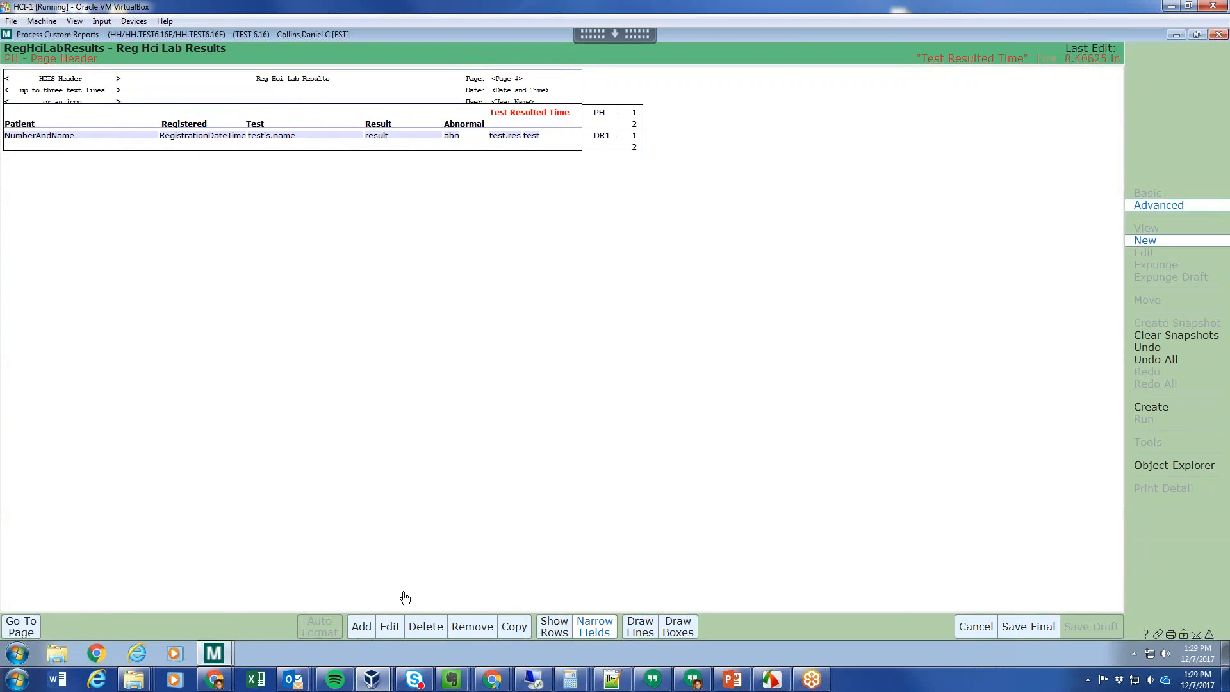
- Shorten the Test Resulted Time label to Test Resulted and move it to the second Page Header row
left_click(391, 629)
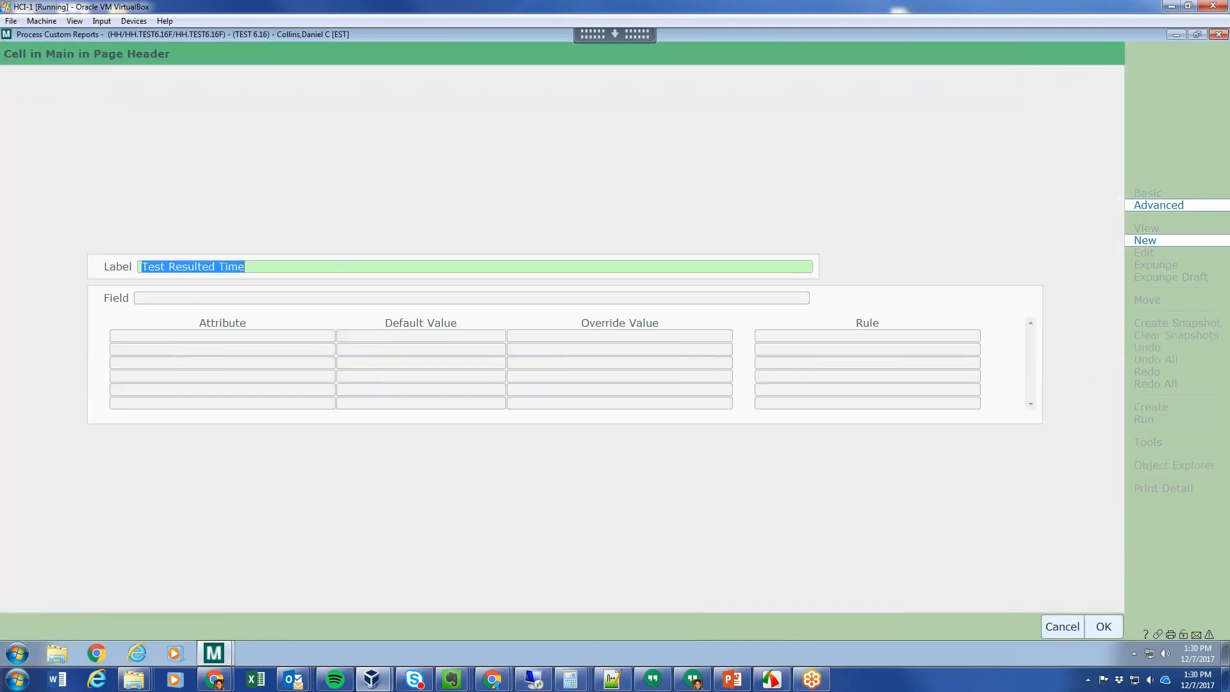
left_click(299, 264)
key("BackSpace")
key("BackSpace")
key("BackSpace")
key("BackSpace")
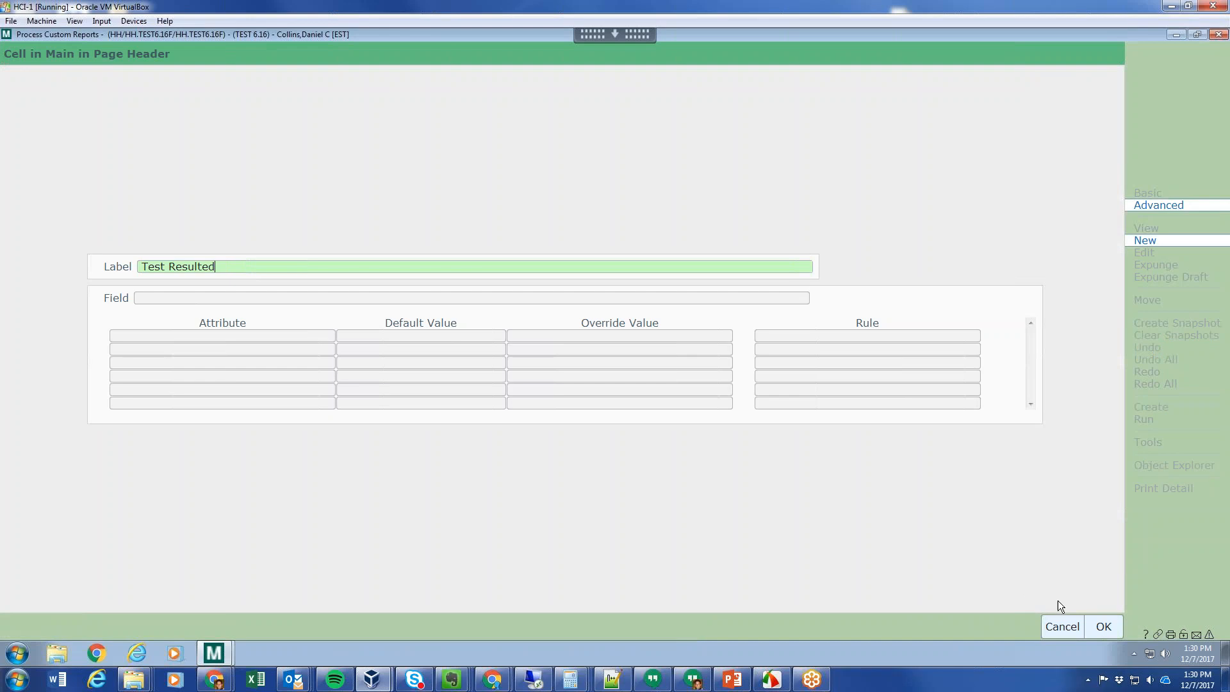
left_click(1108, 627)
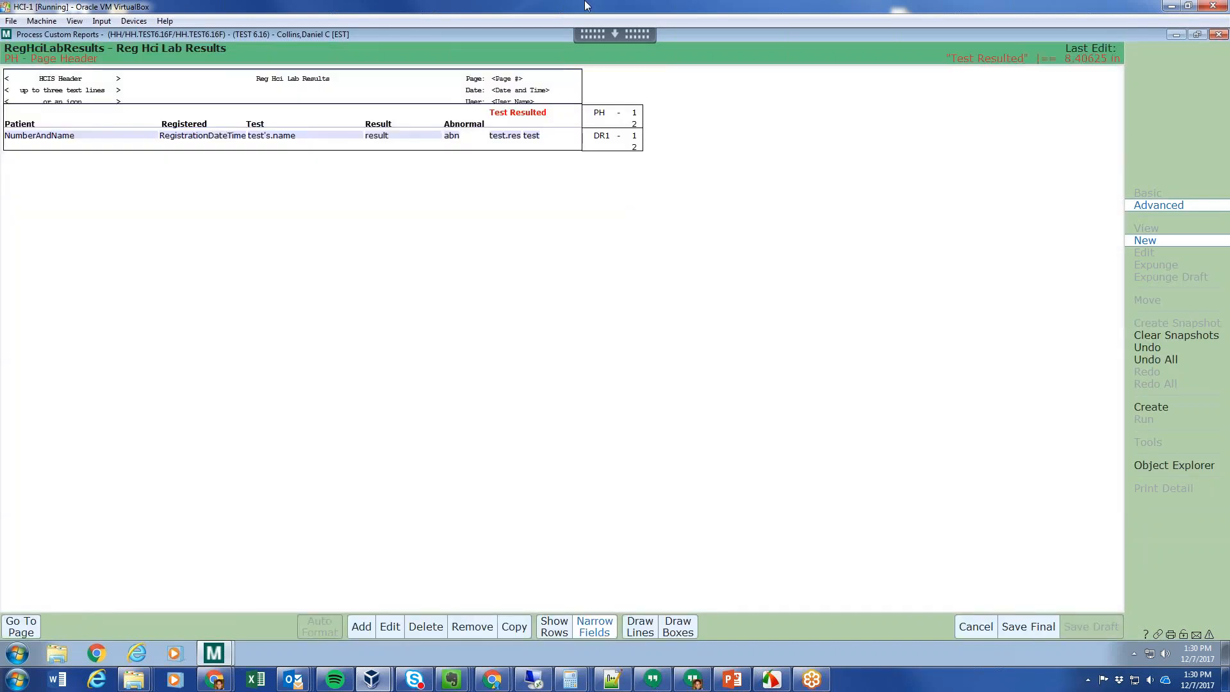
left_click_drag(512, 115, 511, 127)
- Finish placing the Test Resulted label beside Abnormal and remove the empty first row from the Page Header region
left_click(484, 261)
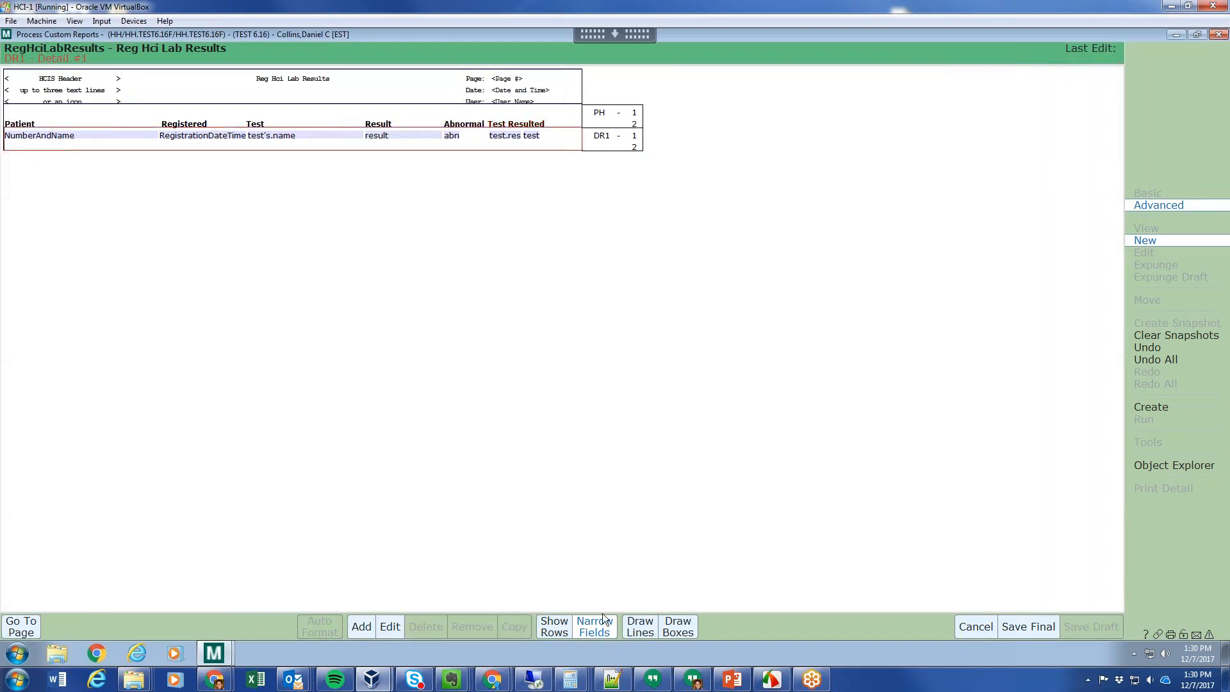
left_click(564, 112)
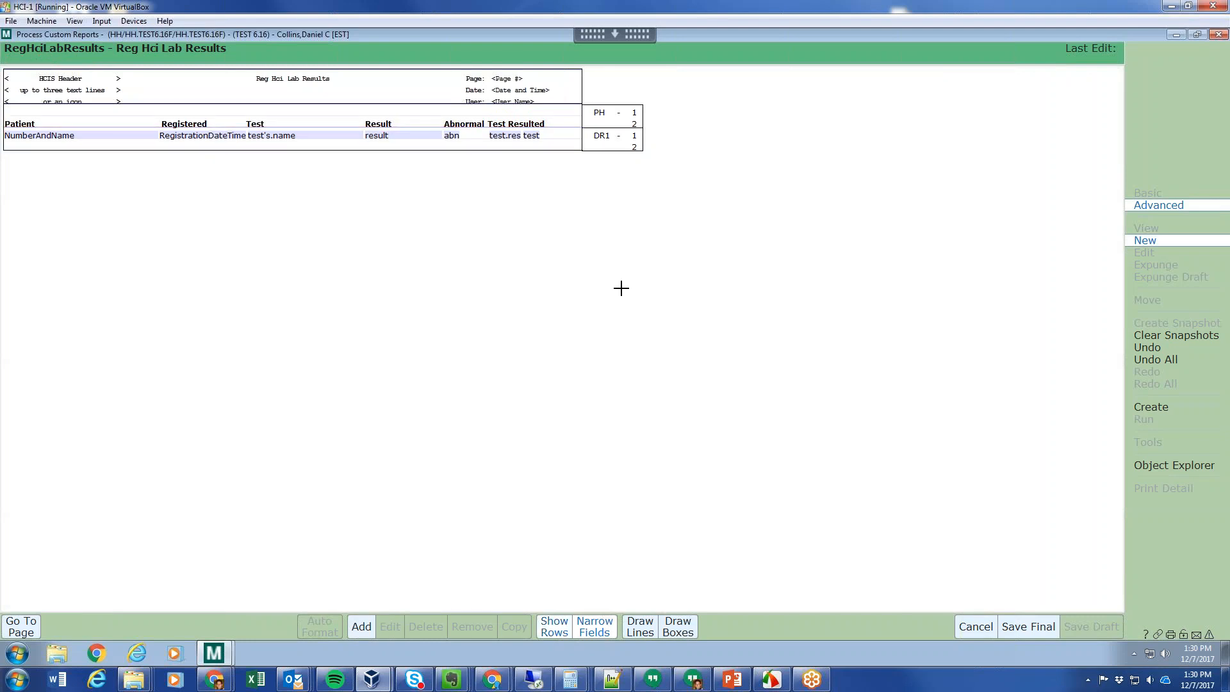
left_click(634, 136)
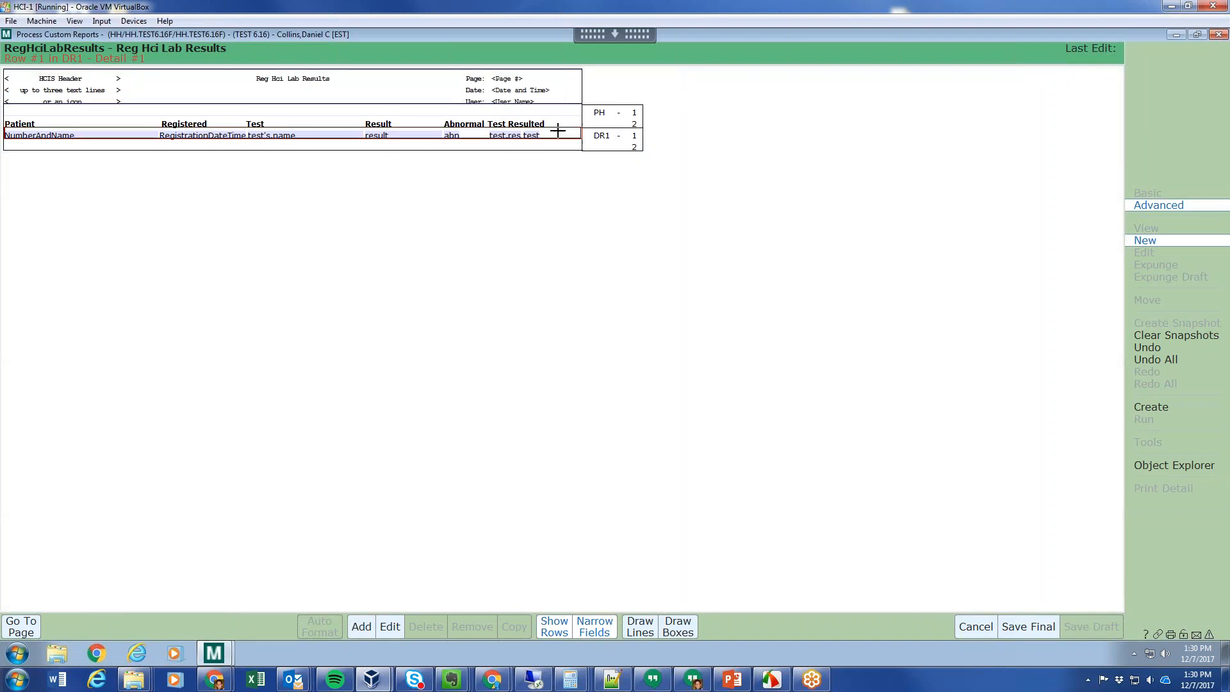
left_click_drag(565, 123, 568, 112)
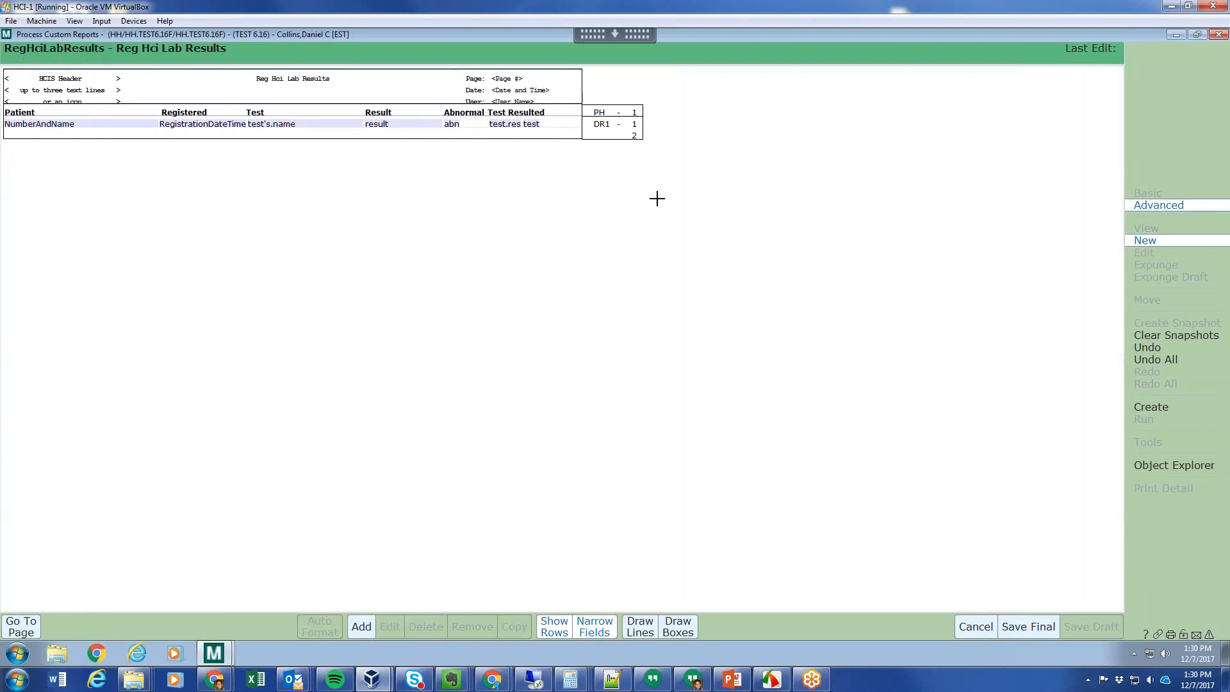
- Add a second detail region to the report and return to the layout
left_click(568, 133)
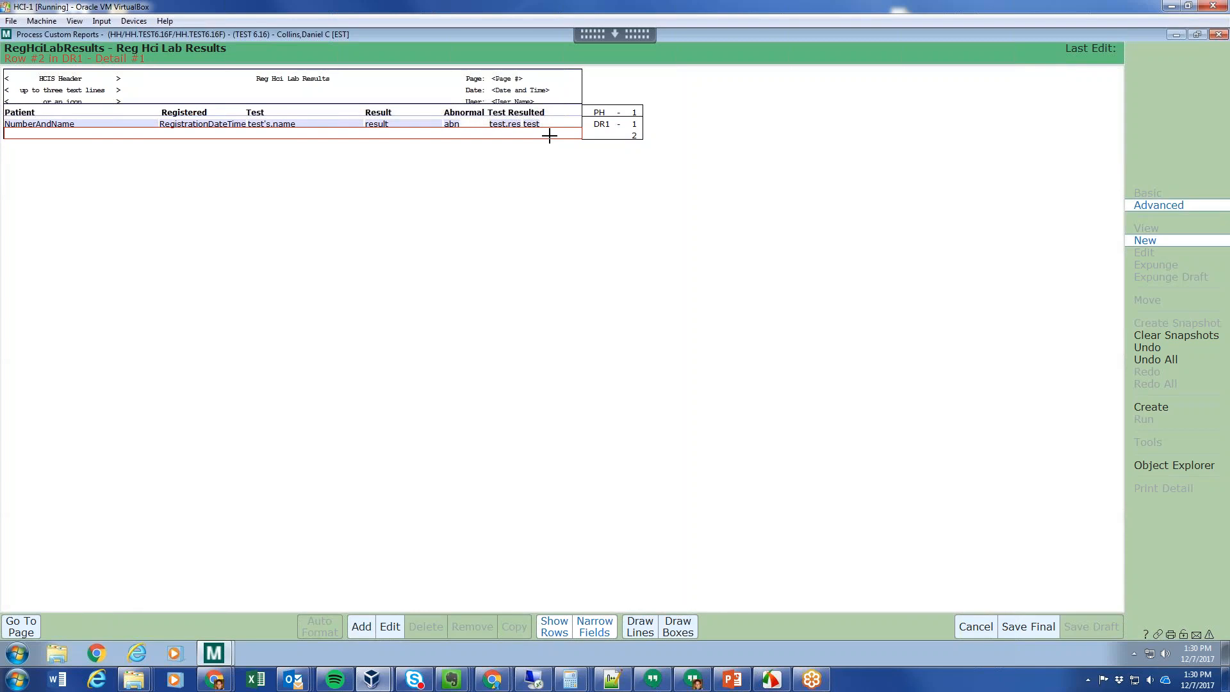
left_click(21, 626)
left_click(25, 606)
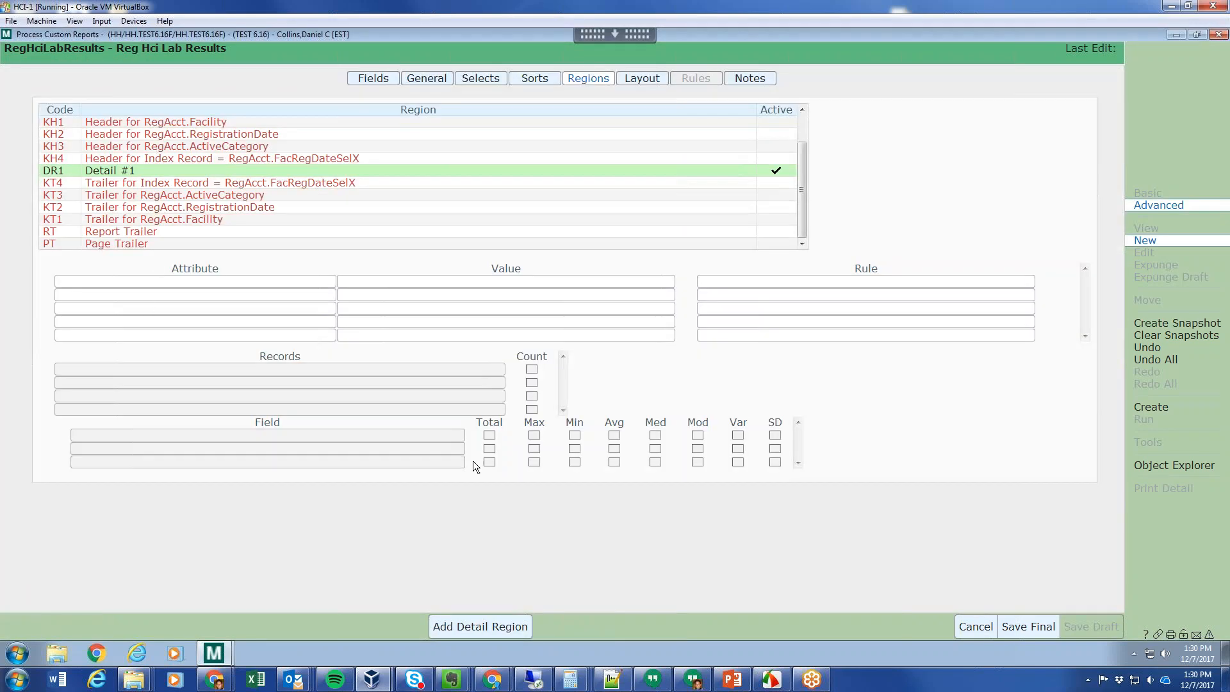
left_click(490, 630)
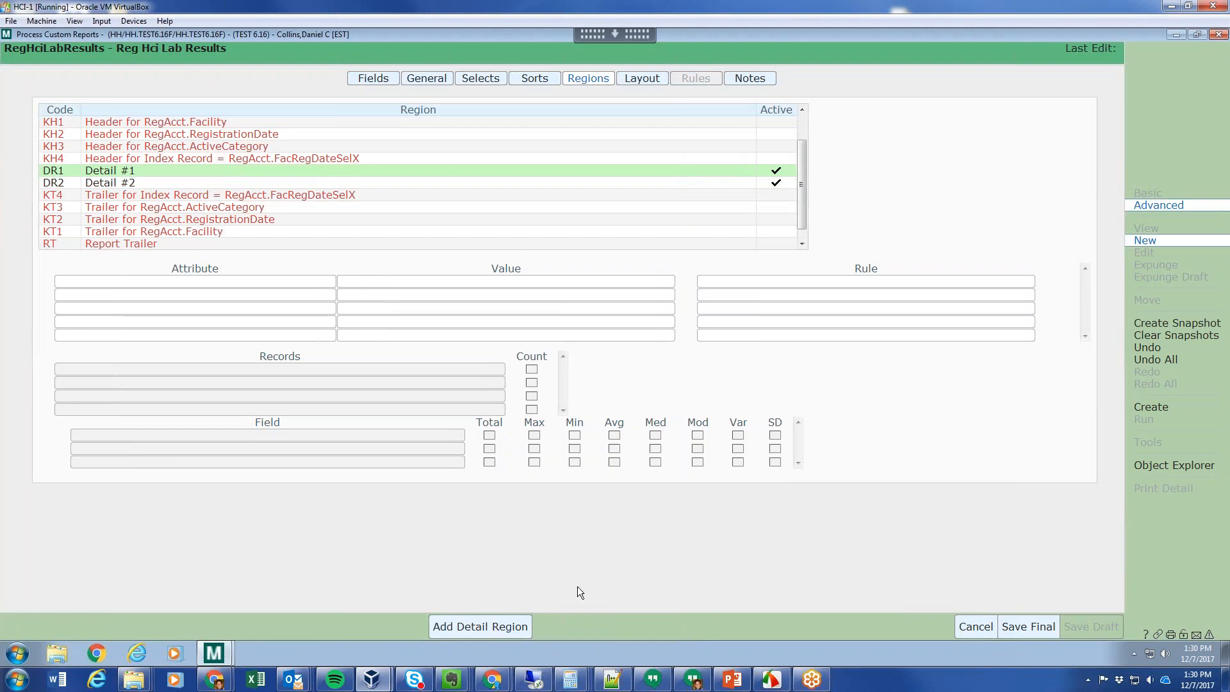
left_click(628, 81)
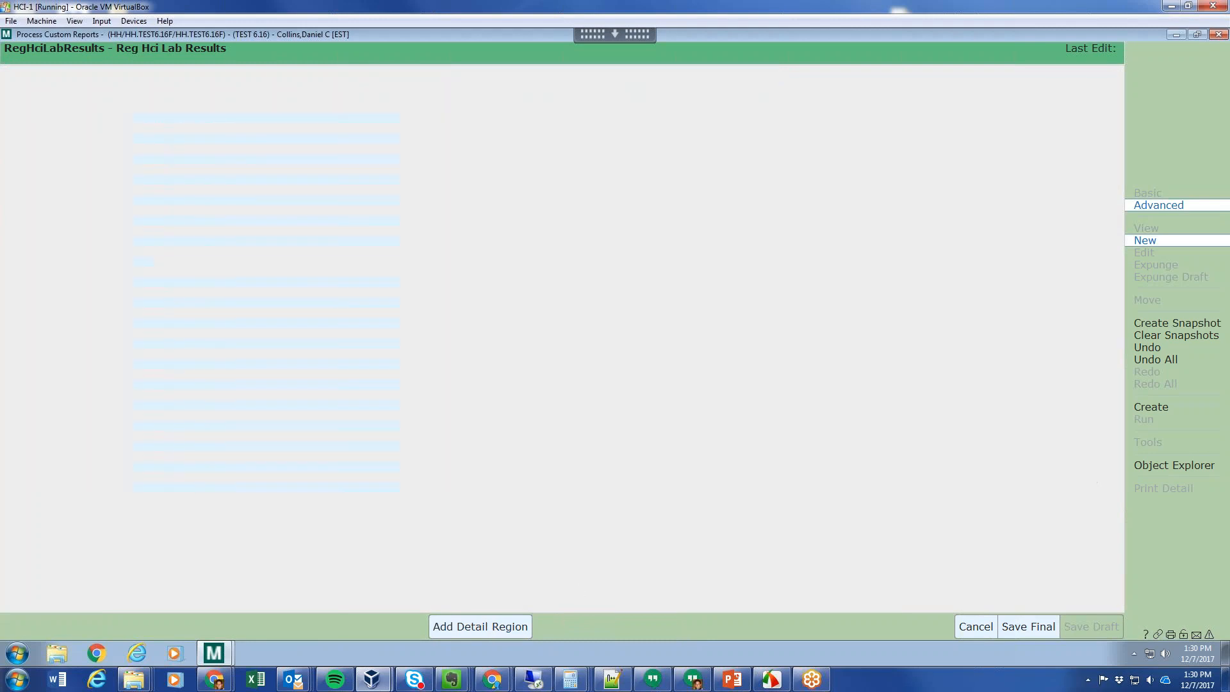
- Remove the empty second row from the Detail #1 region in the layout
left_click(293, 145)
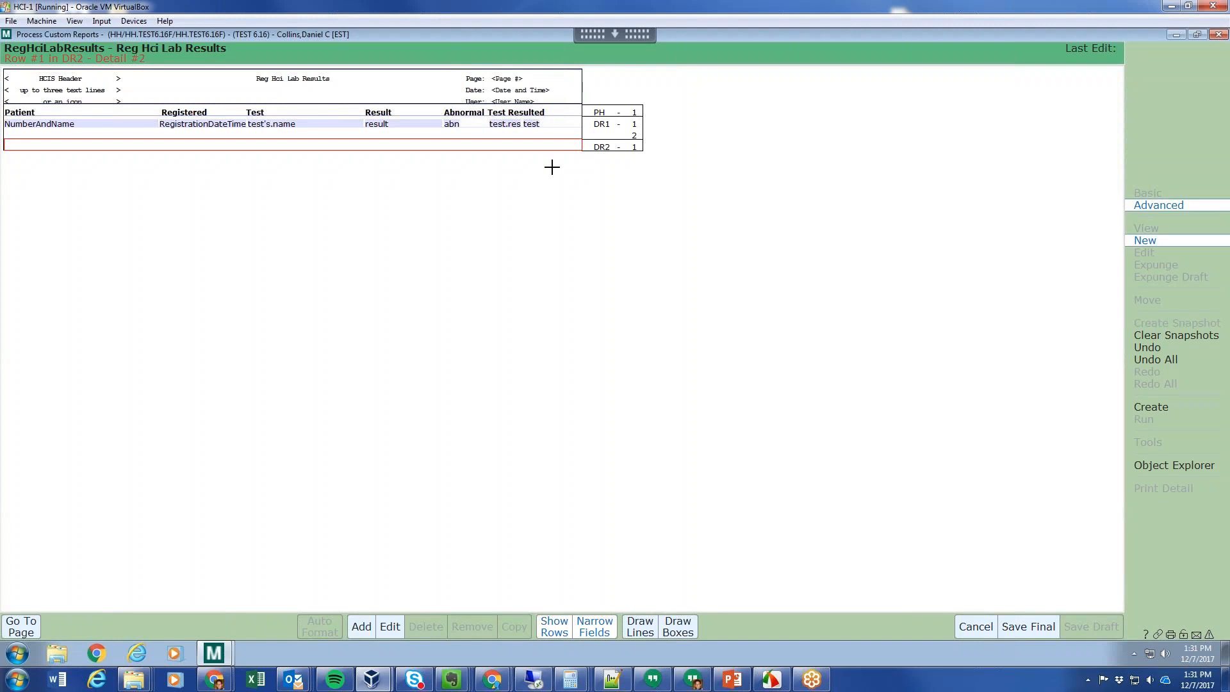
left_click(558, 623)
left_click(558, 136)
left_click_drag(558, 136, 557, 130)
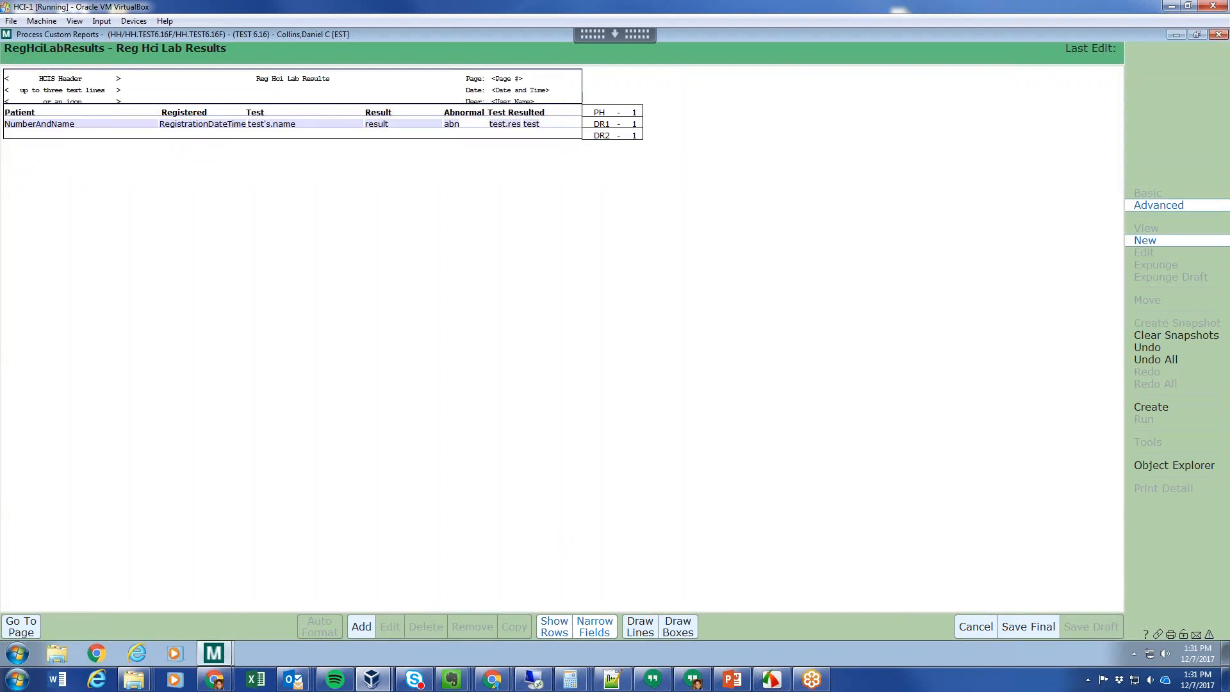
- Deactivate the Detail #2 region and return to the report layout
left_click(35, 634)
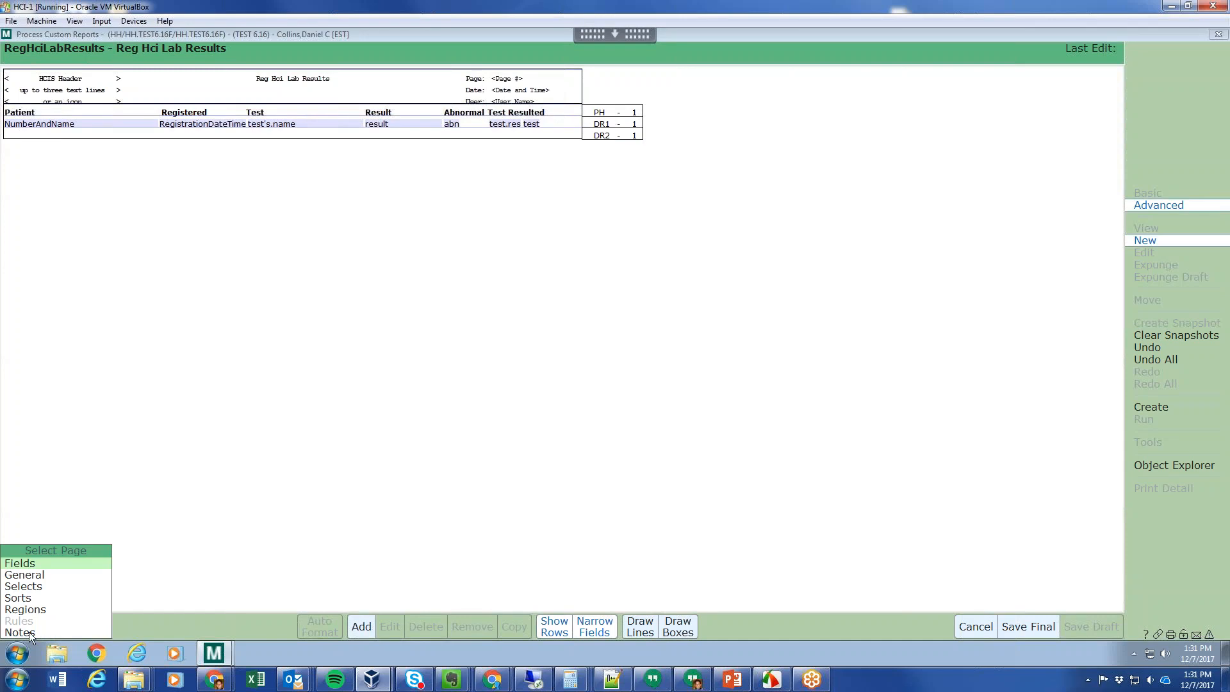
left_click(33, 611)
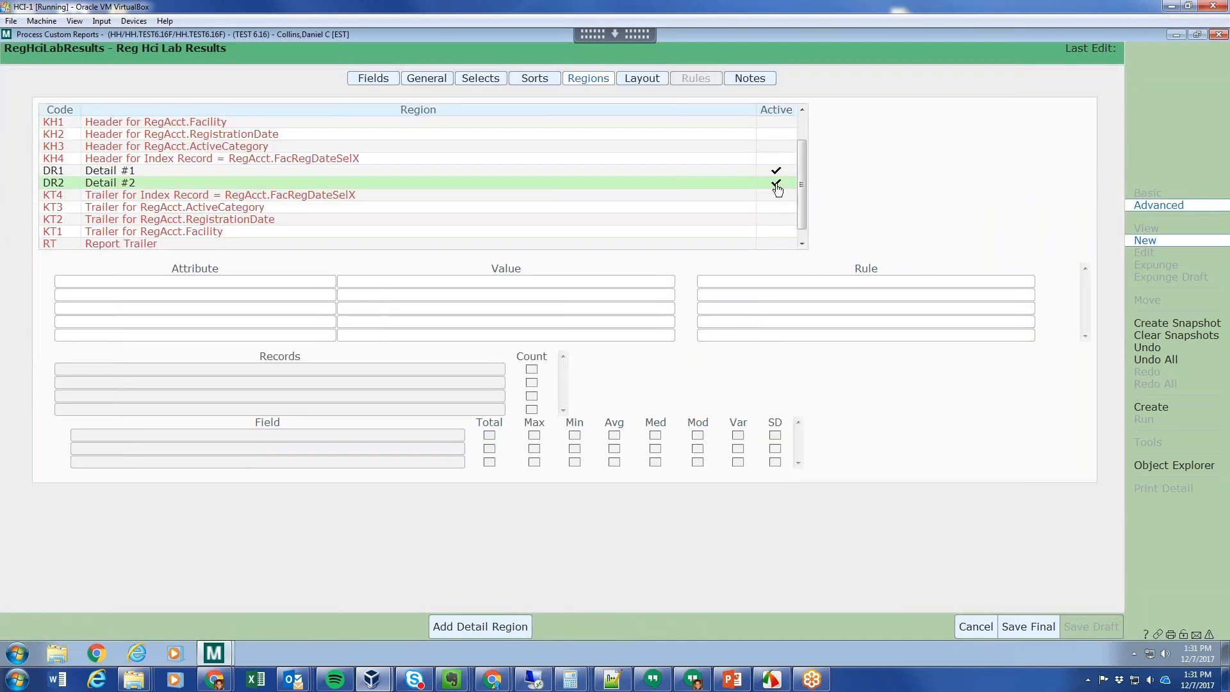
left_click(776, 186)
left_click(641, 79)
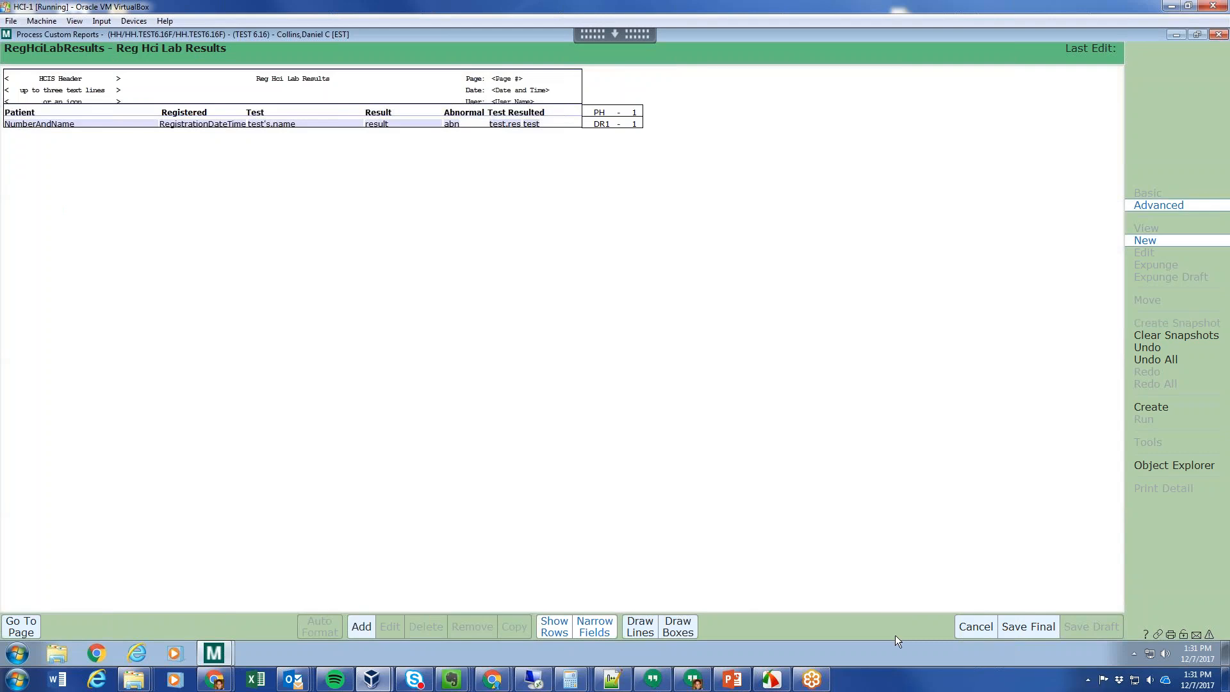
- Draw one horizontal line about 10 inches long across the Page Header row and another across the Detail #1 row
left_click(691, 632)
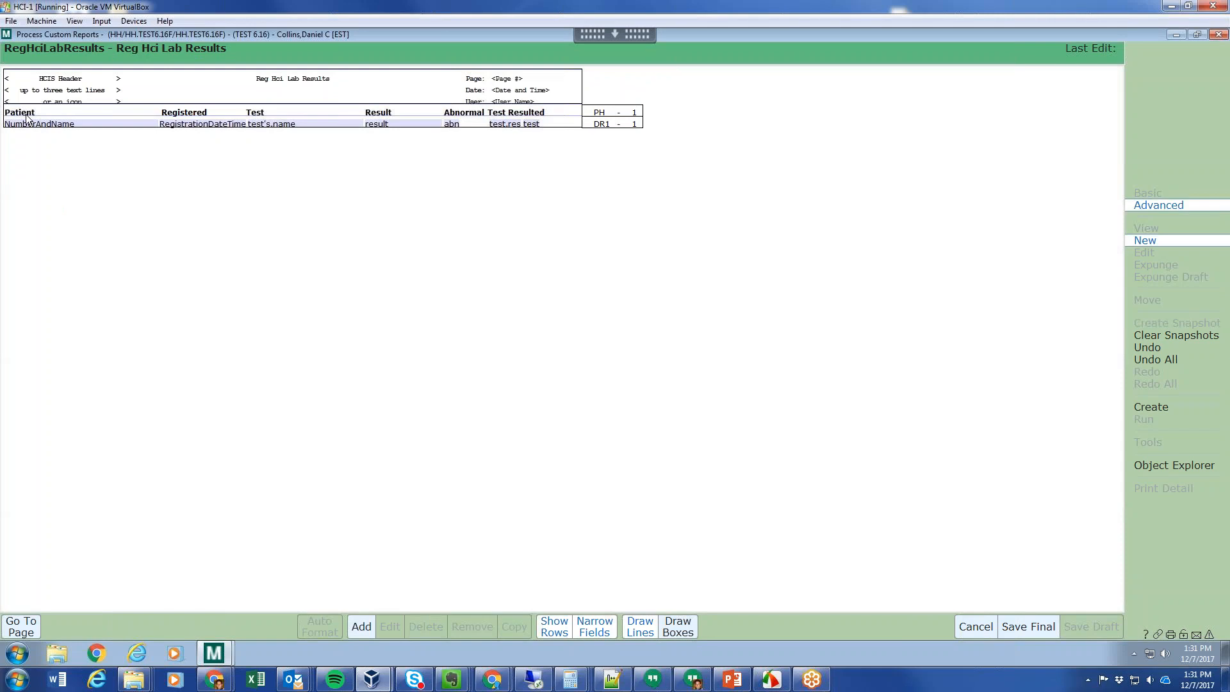
left_click_drag(114, 113, 592, 126)
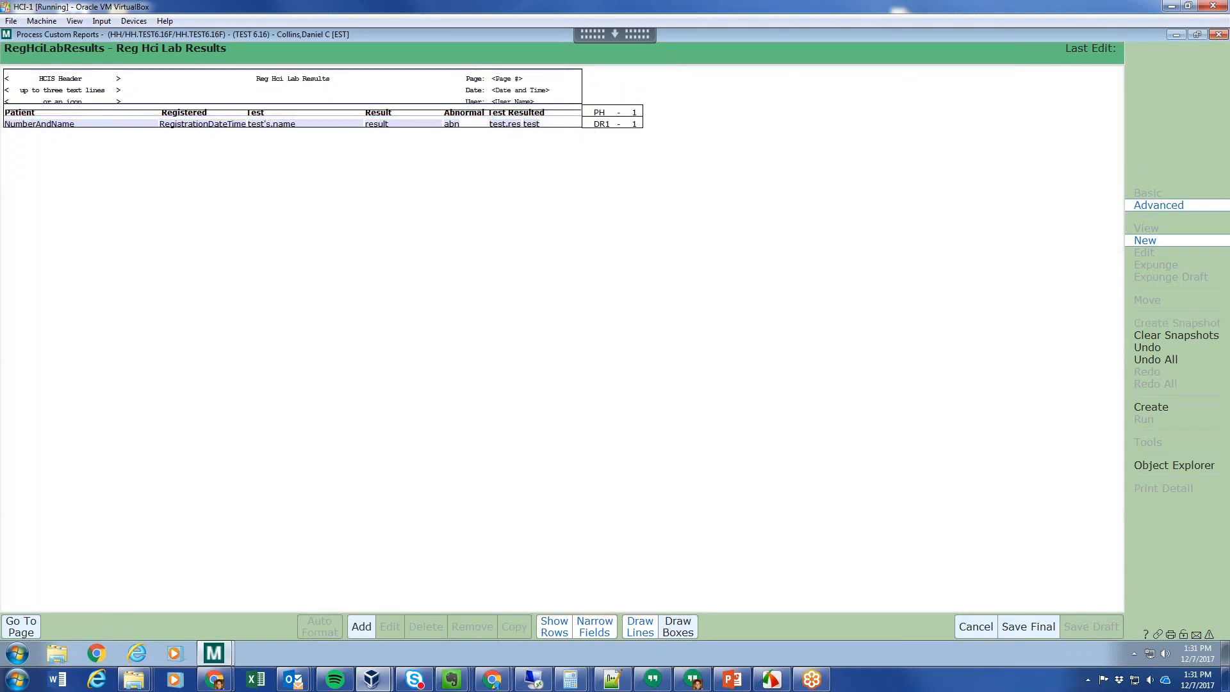
left_click_drag(27, 122, 587, 135)
left_click(639, 626)
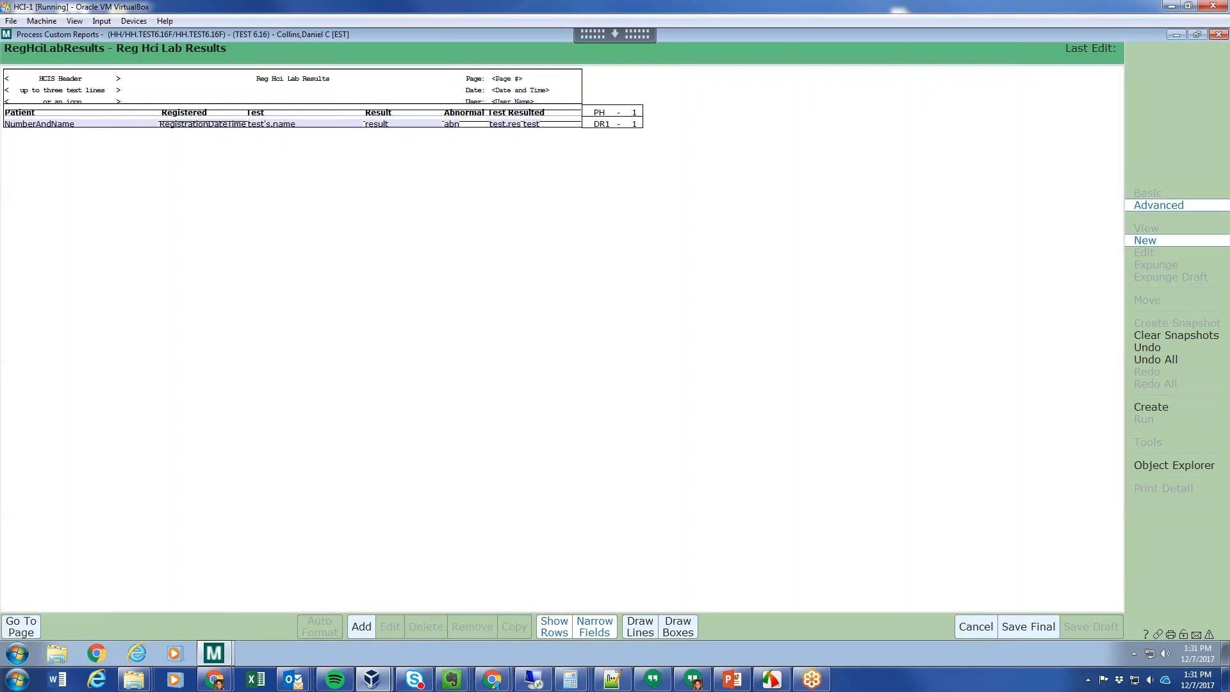
- Set the Page Header line's left edge to 0.0 inches and its vertical position in the row to Bottom
left_click(571, 114)
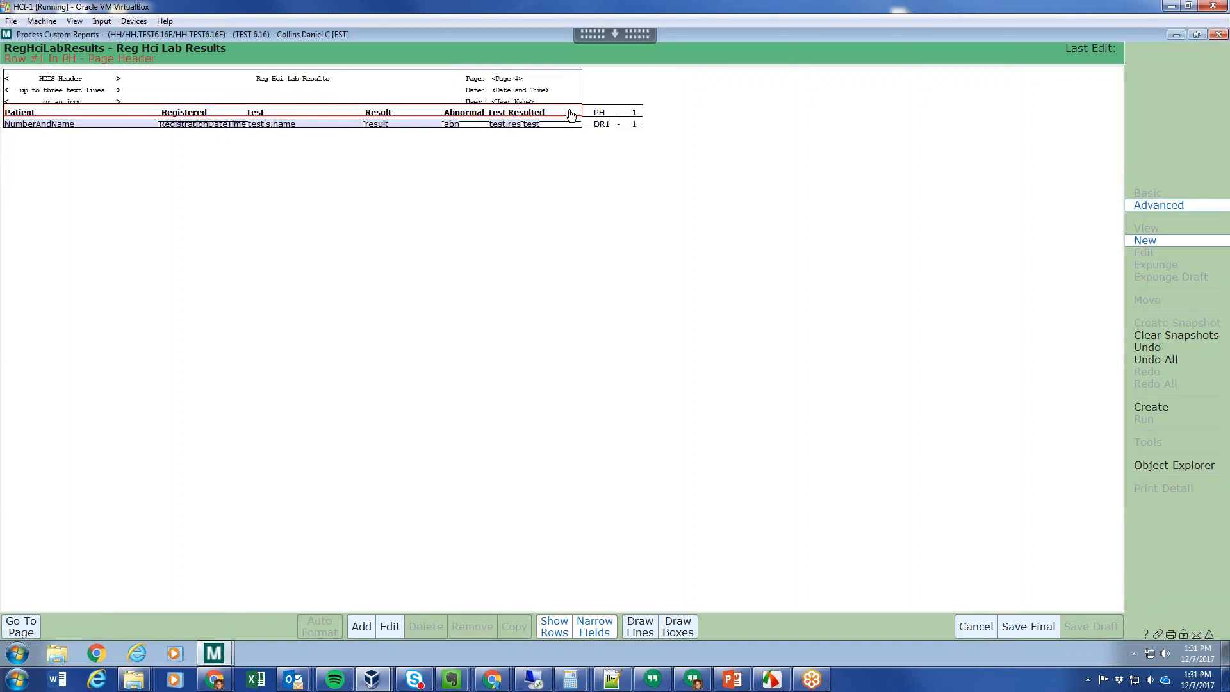
left_click(570, 114)
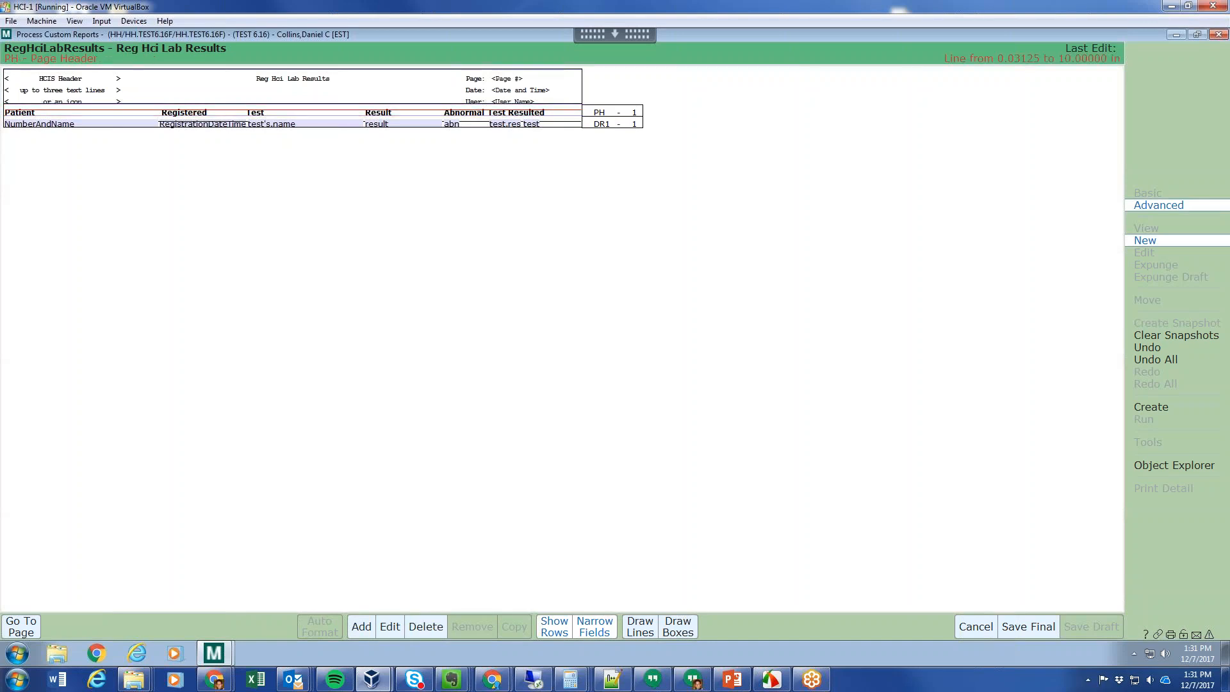
left_click(391, 626)
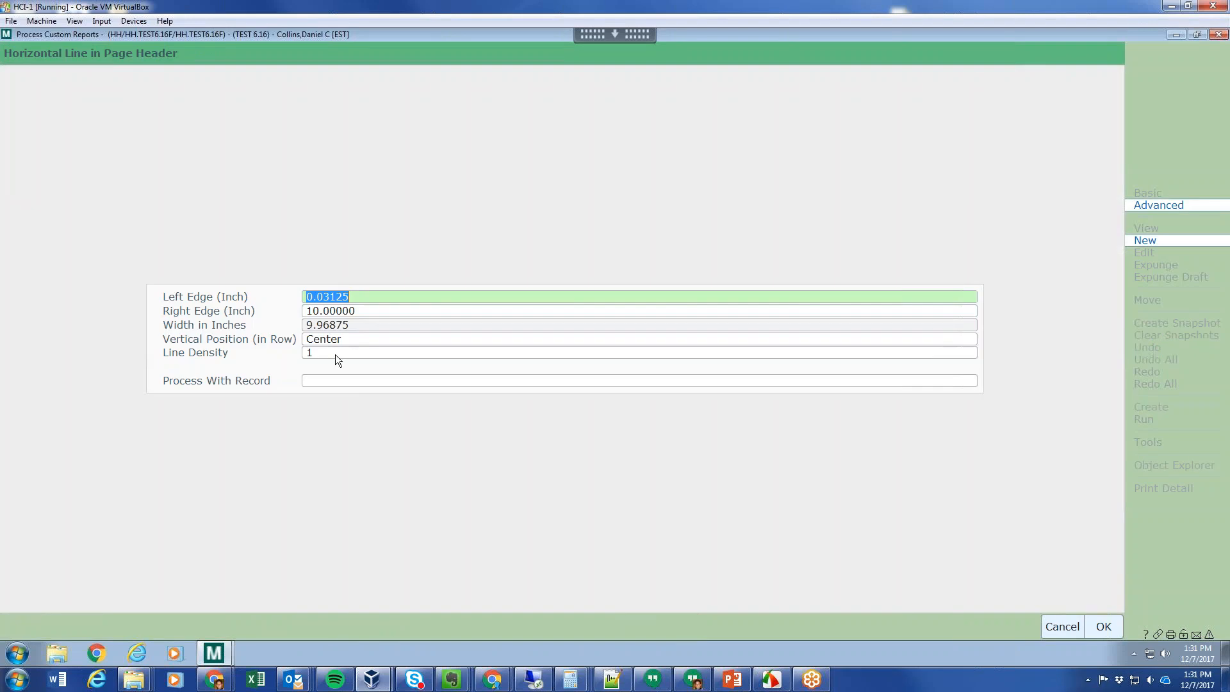
type("0.0")
key("Tab")
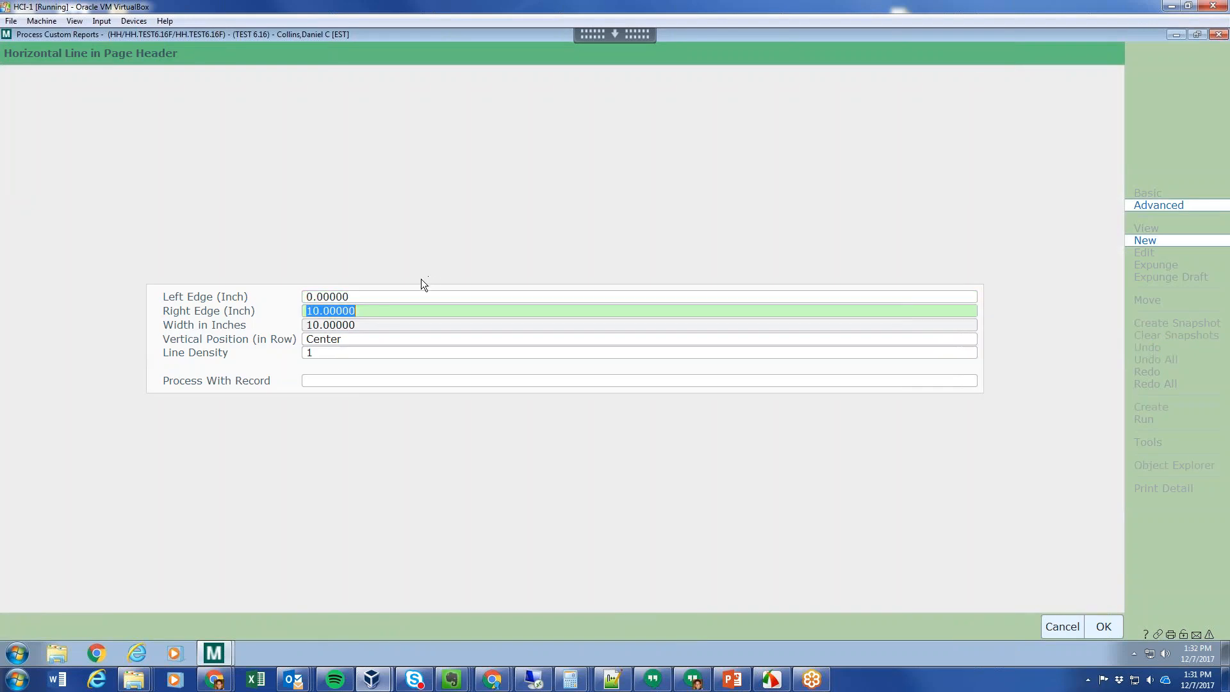
left_click(343, 335)
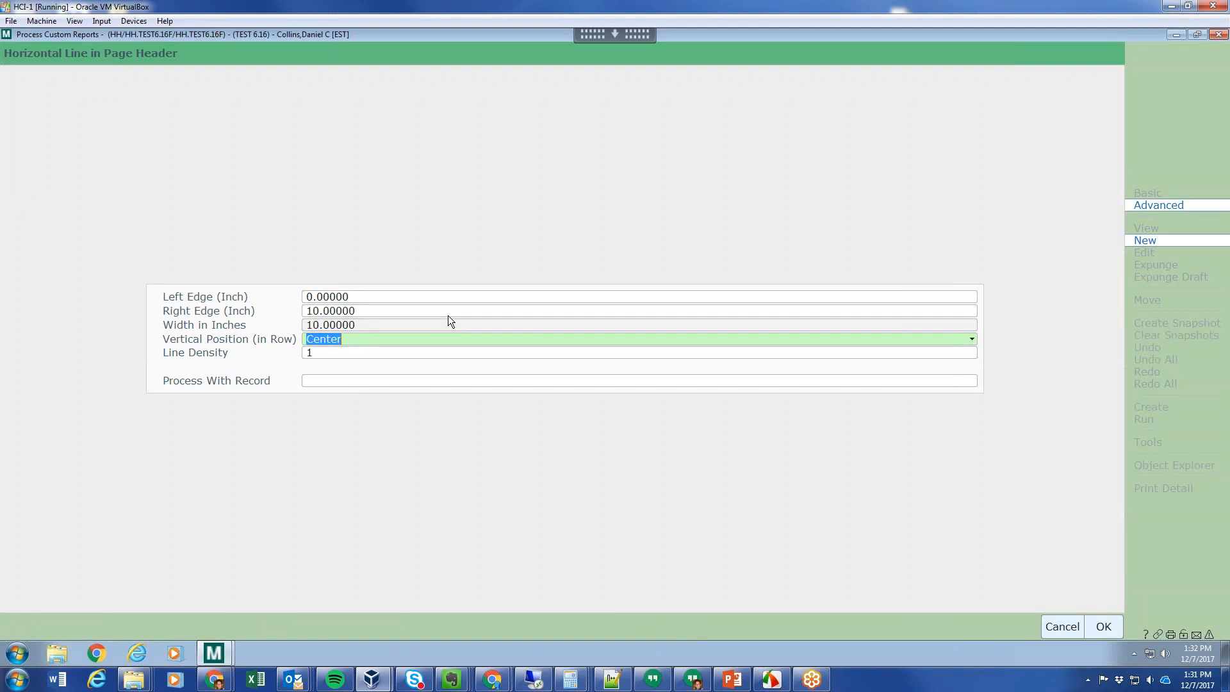
type("BOOTOM")
key("Tab")
left_click(367, 389)
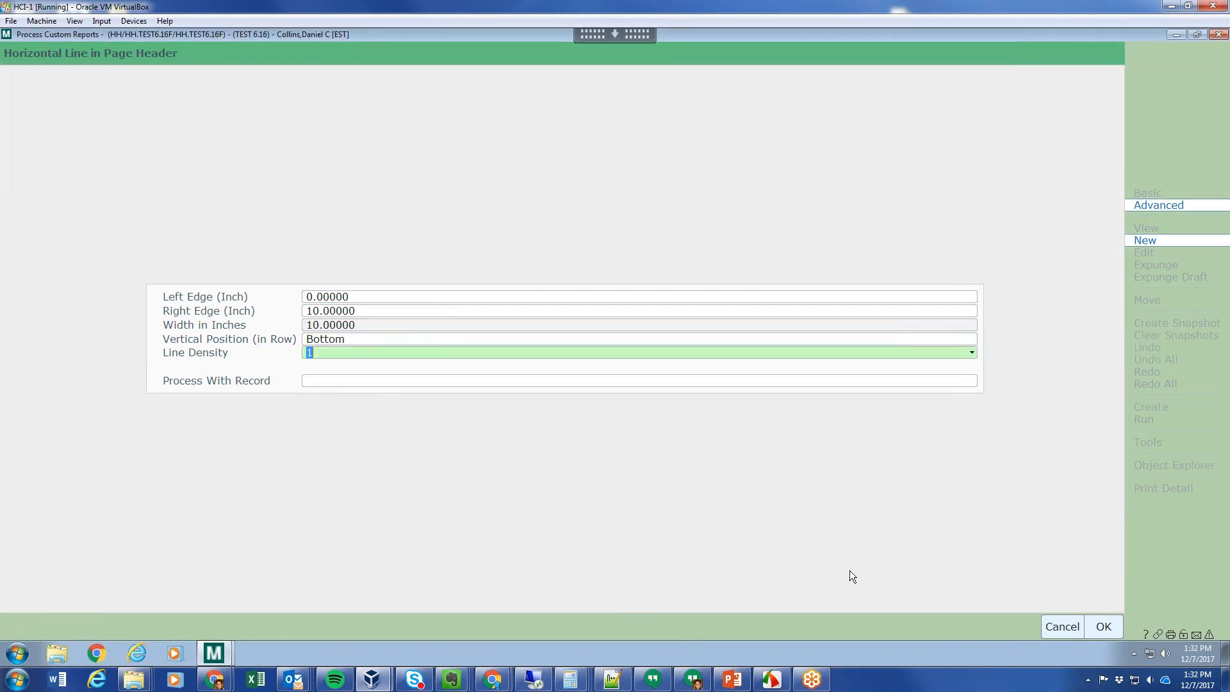
left_click(1102, 634)
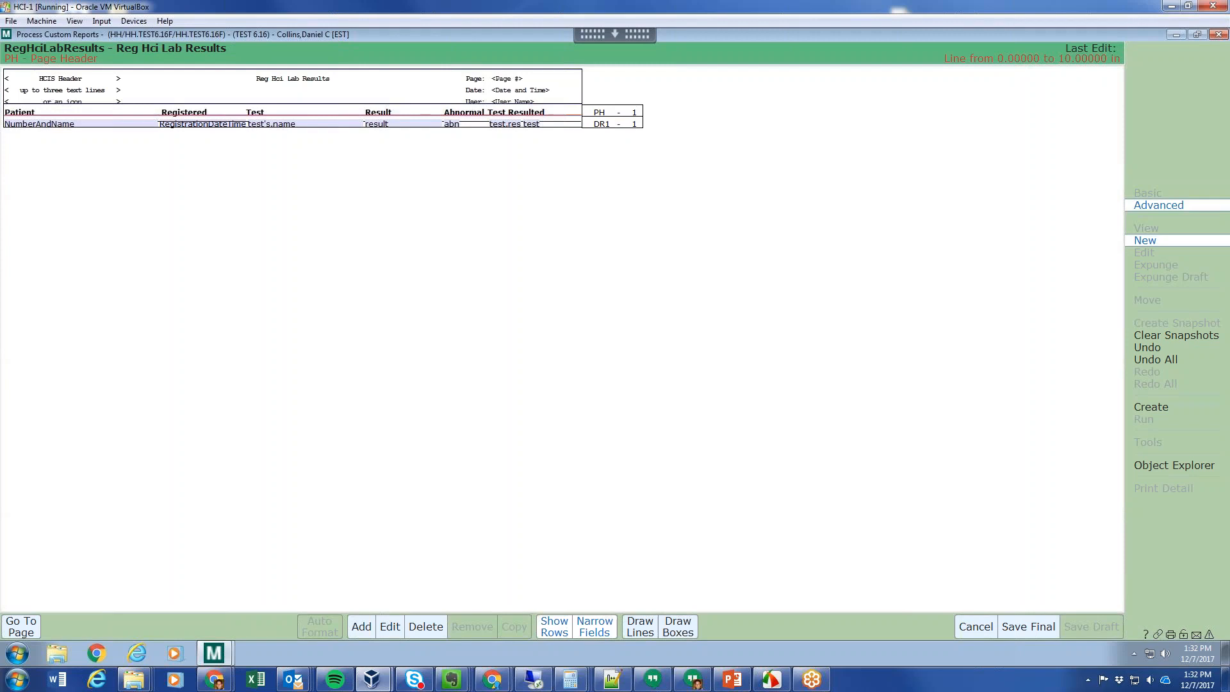
- Set the vertical position of the horizontal line in the Detail #1 row to Bottom
left_click(551, 121)
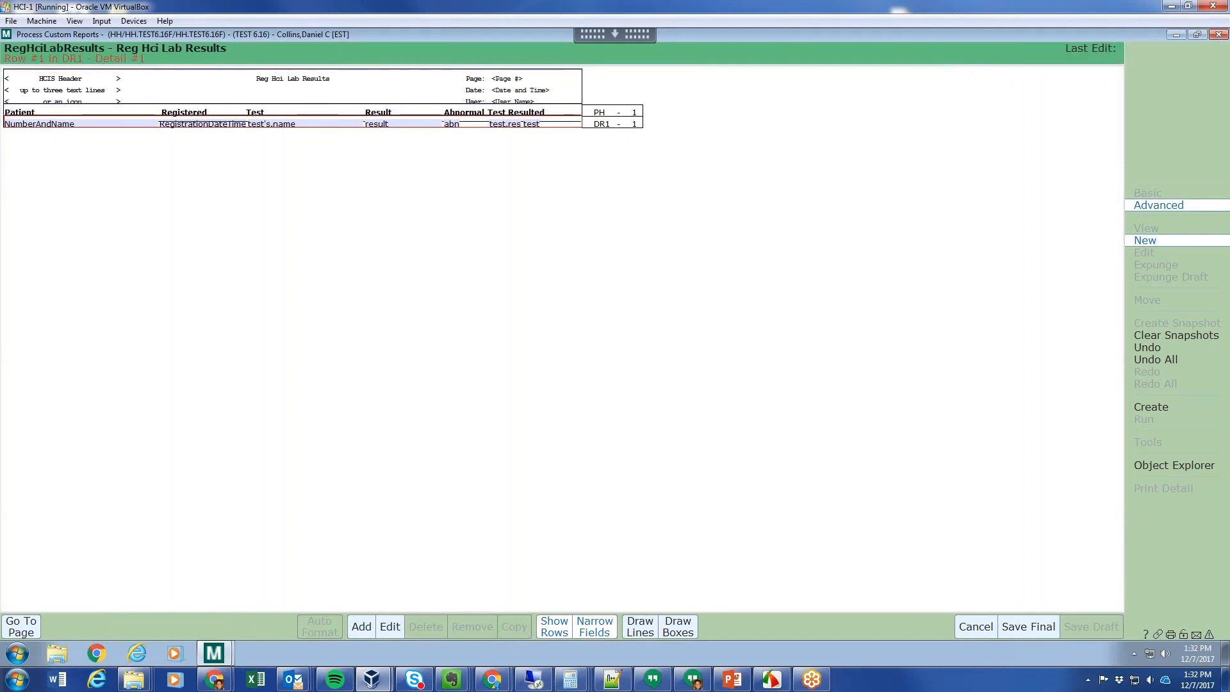
left_click(555, 122)
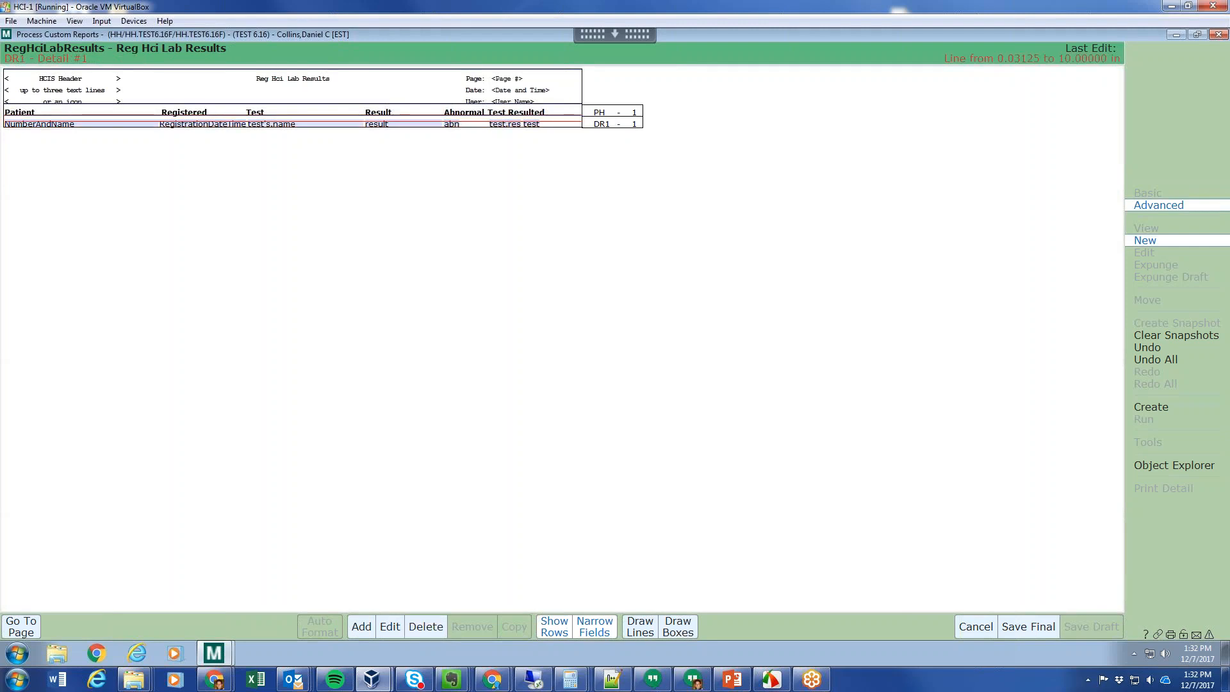
left_click(390, 627)
key("Tab")
key("Tab")
type("BOTTOM")
key("Tab")
left_click(1106, 629)
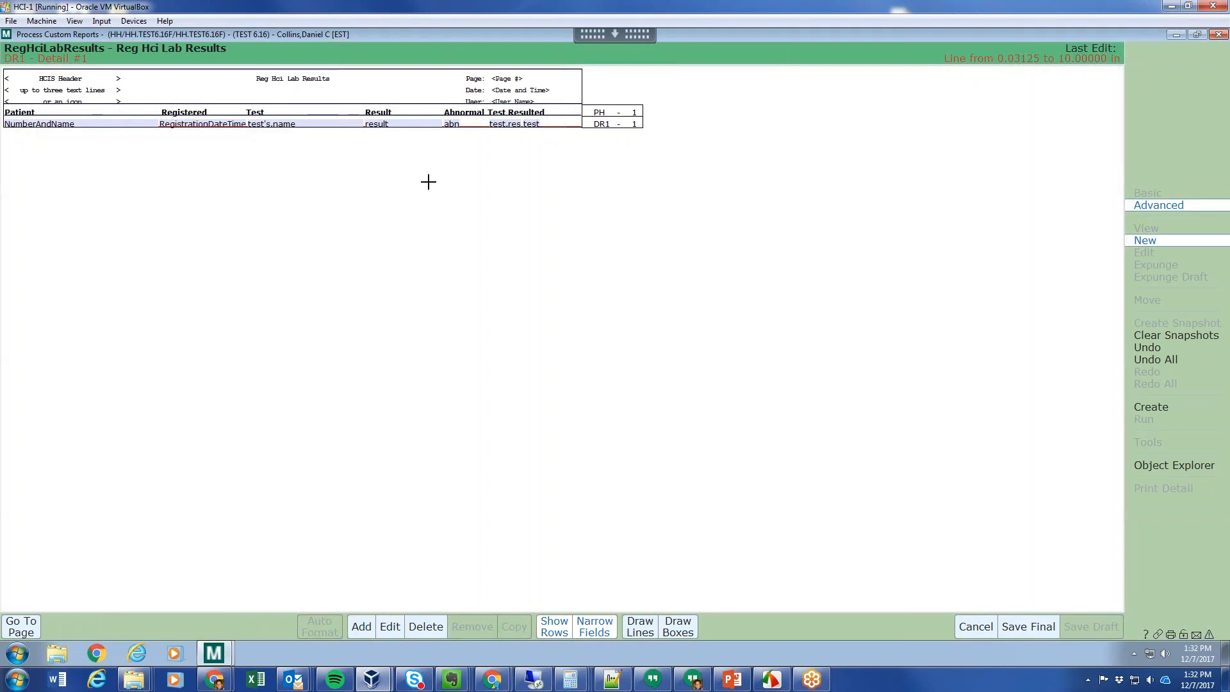
- Save the report as final and reopen RegHciLabResults for editing by searching report mnemonics for RegHciLab
left_click(1028, 627)
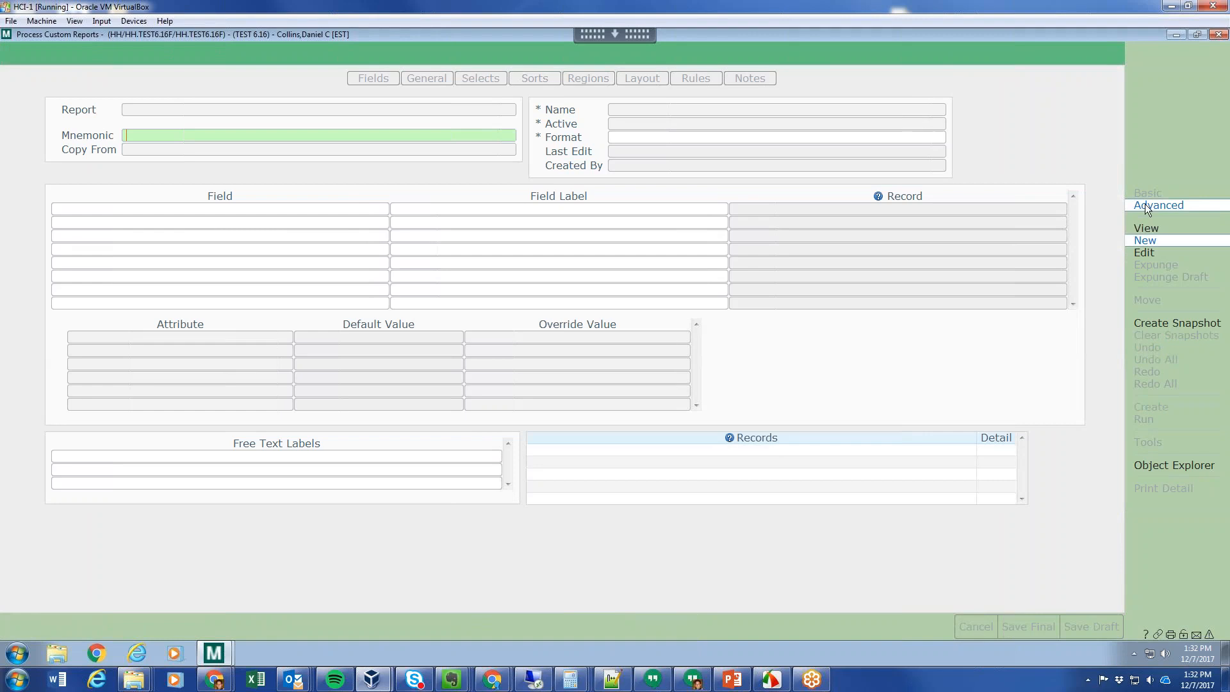
left_click(1144, 252)
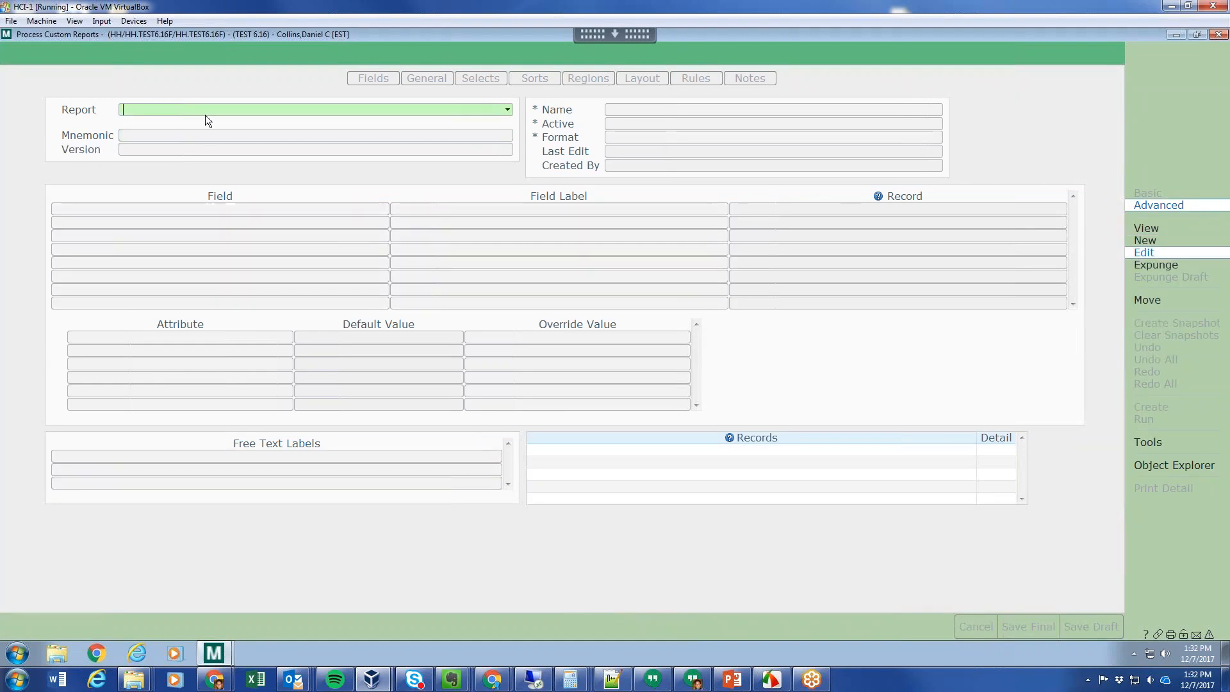
type("RegHciLab")
key("Return")
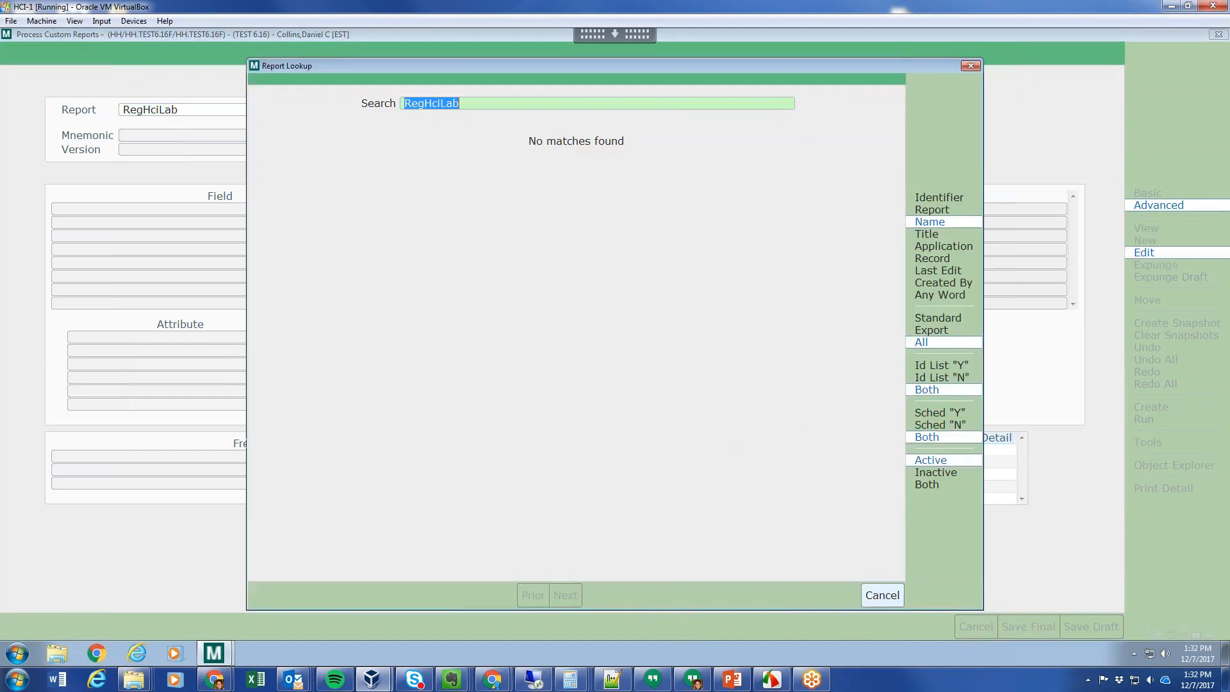
left_click(930, 211)
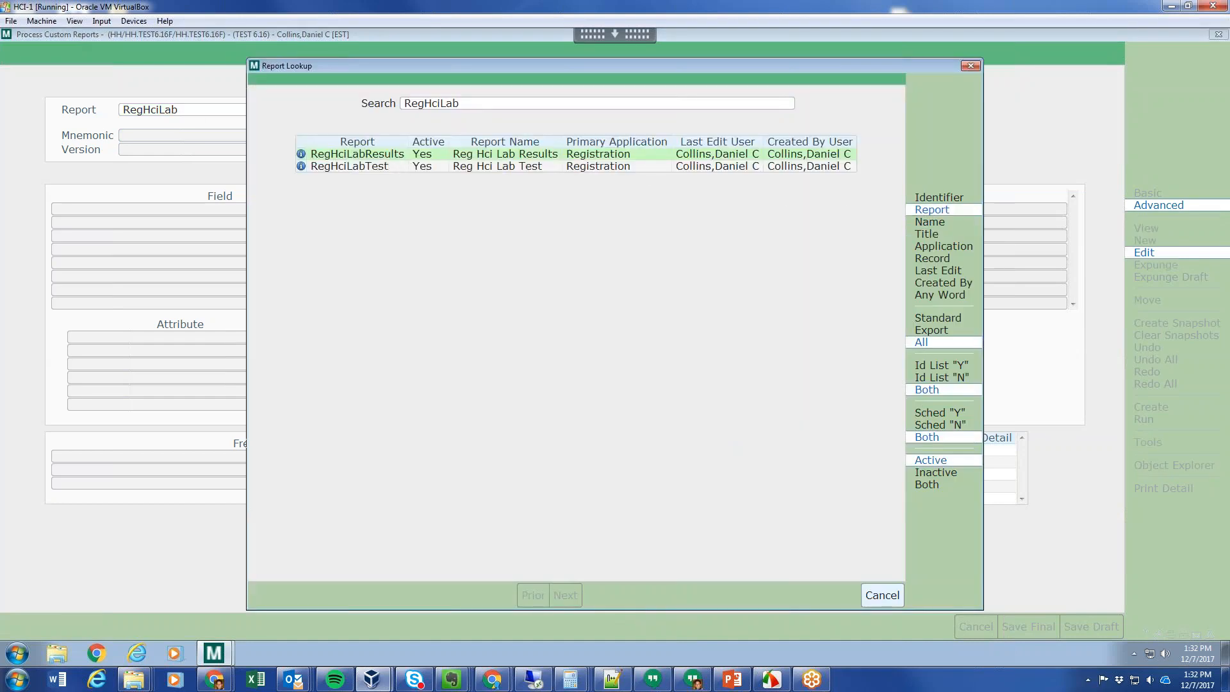
key("Return")
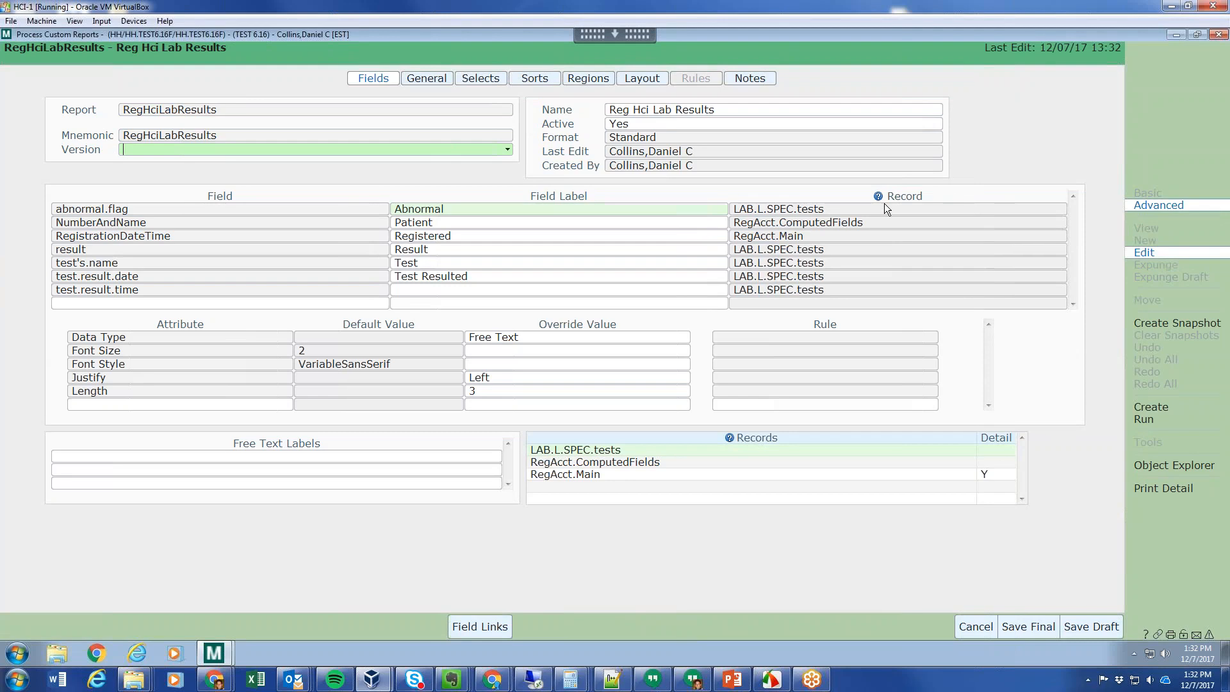
- Run the report for registration dates T-30 through T at facility HH and send it to Preview
left_click(1143, 419)
type("t")
type("-")
type("30")
key("Return")
type("t")
key("Return")
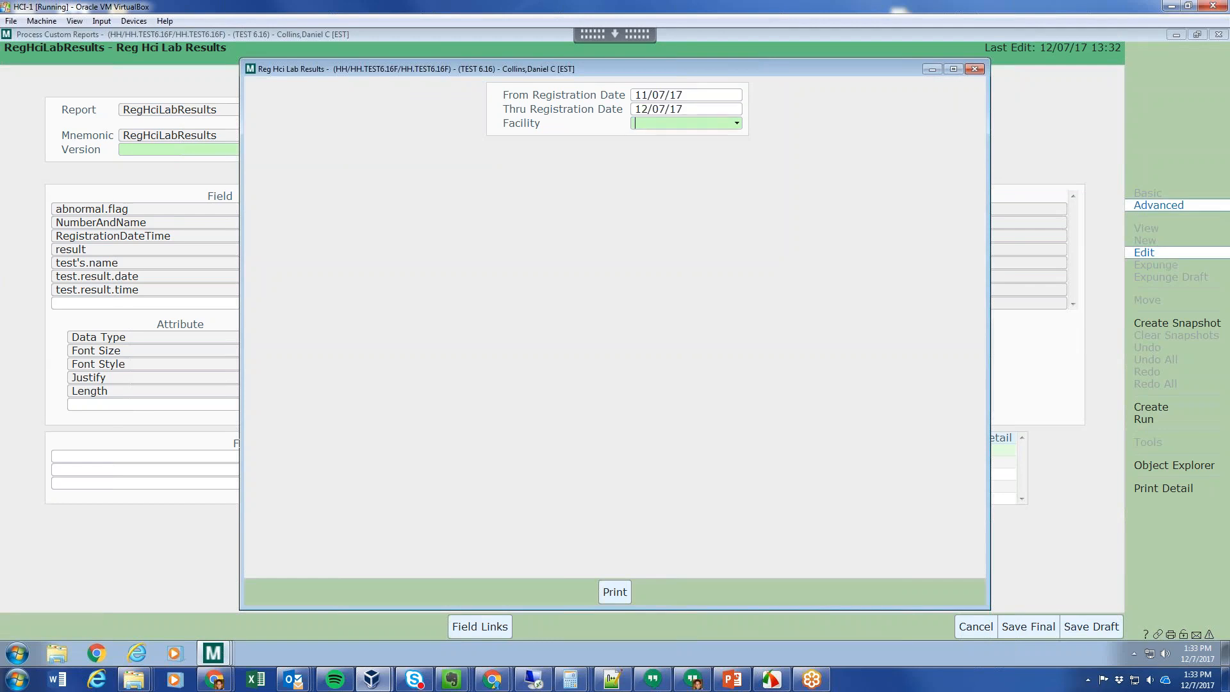
key("F9")
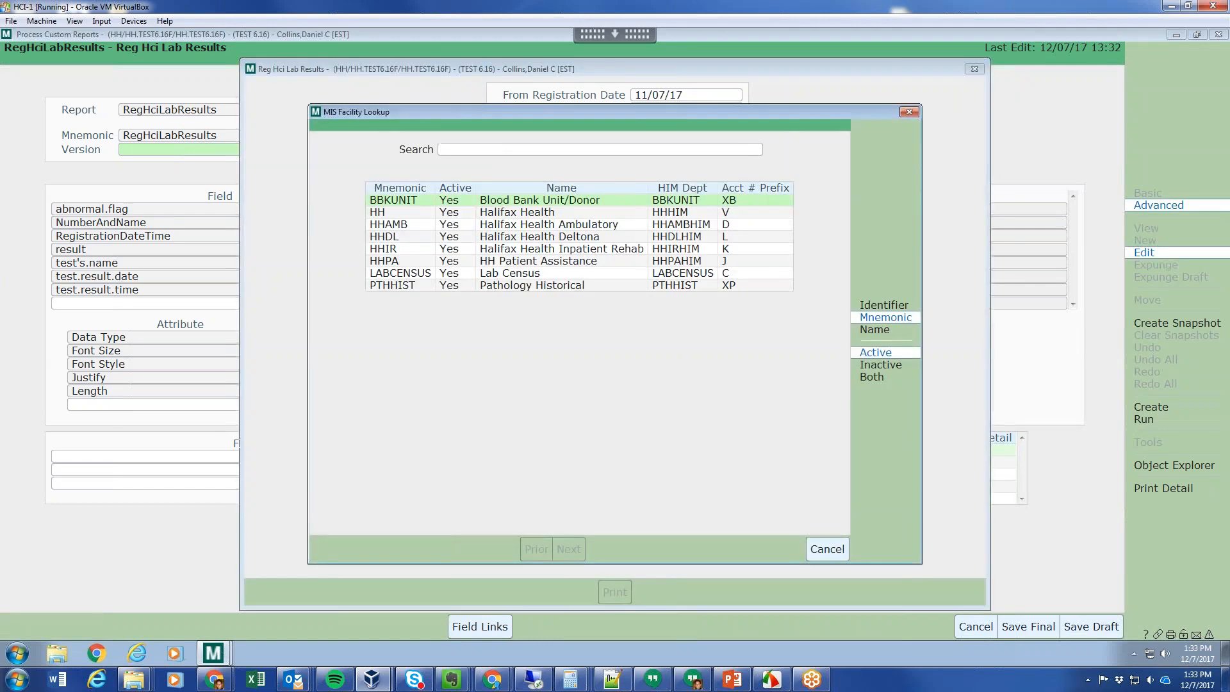
left_click(517, 212)
key("Return")
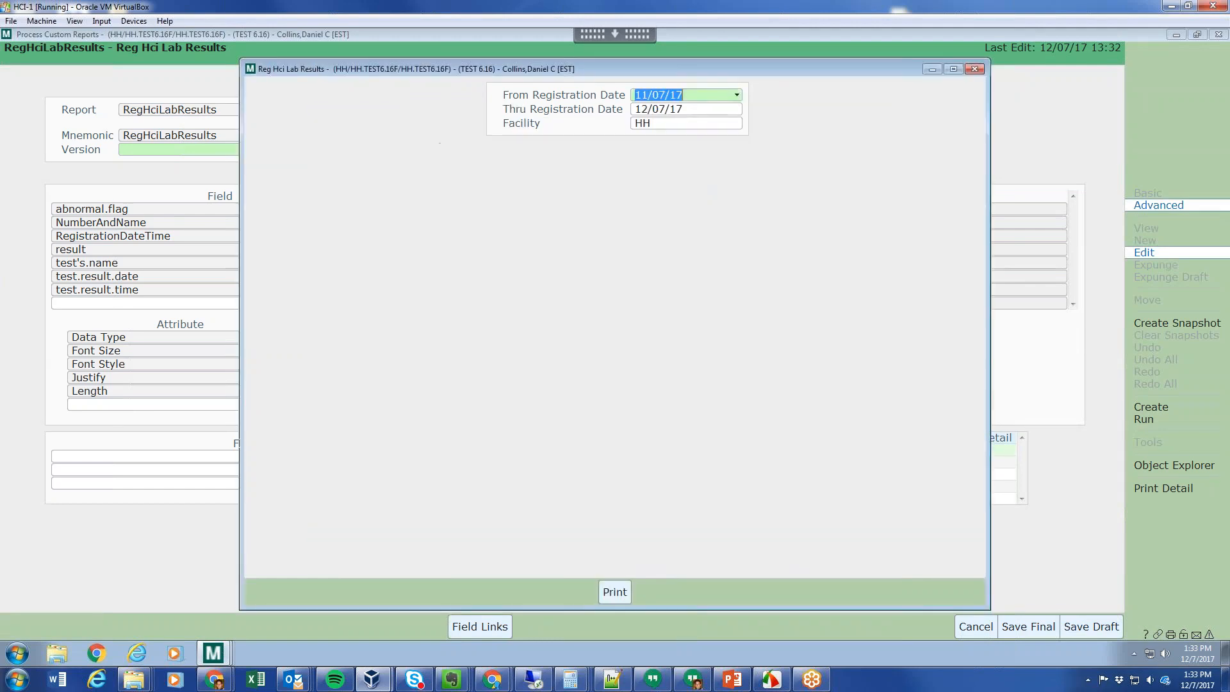
left_click(615, 592)
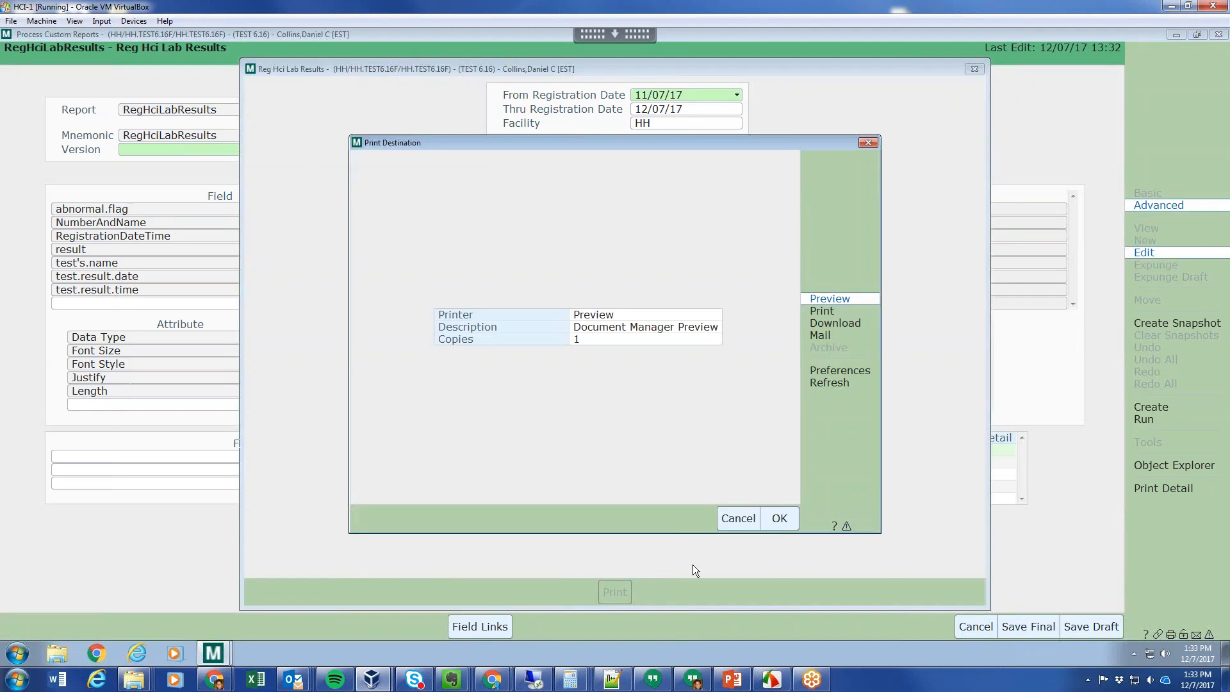
left_click(779, 519)
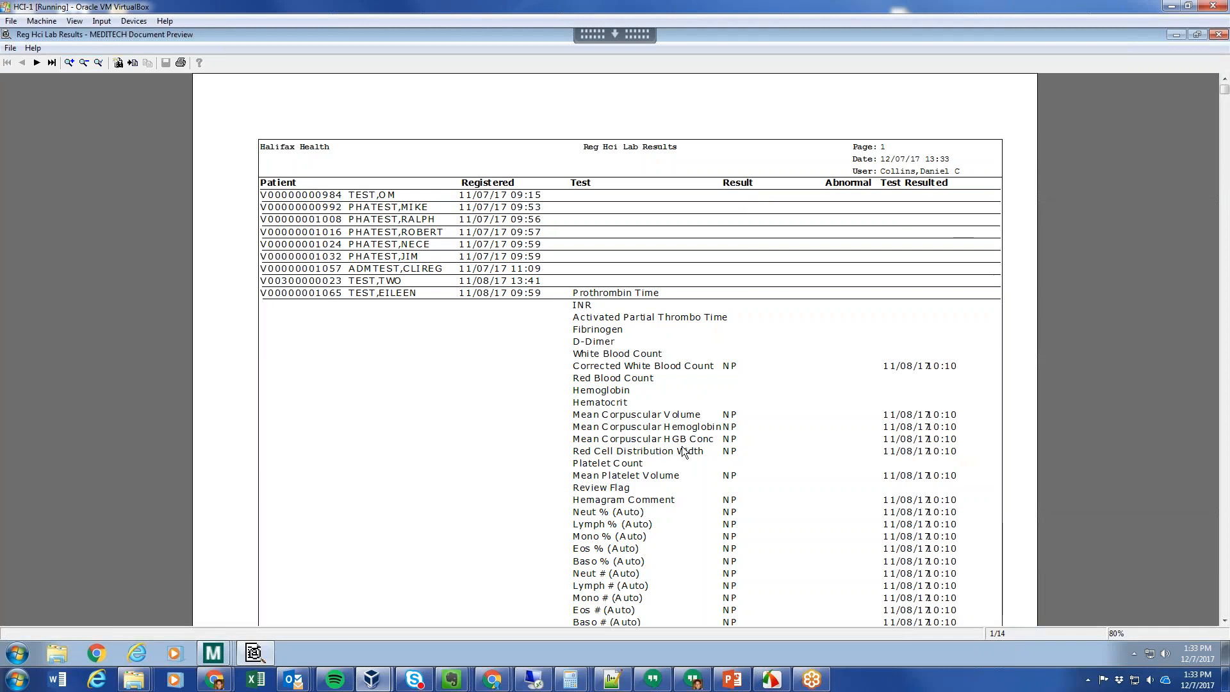
- Review the previewed pages for where separator lines print among the patients' tests and how the result, abnormal and date columns are spaced
scroll(648, 452, "down", 3)
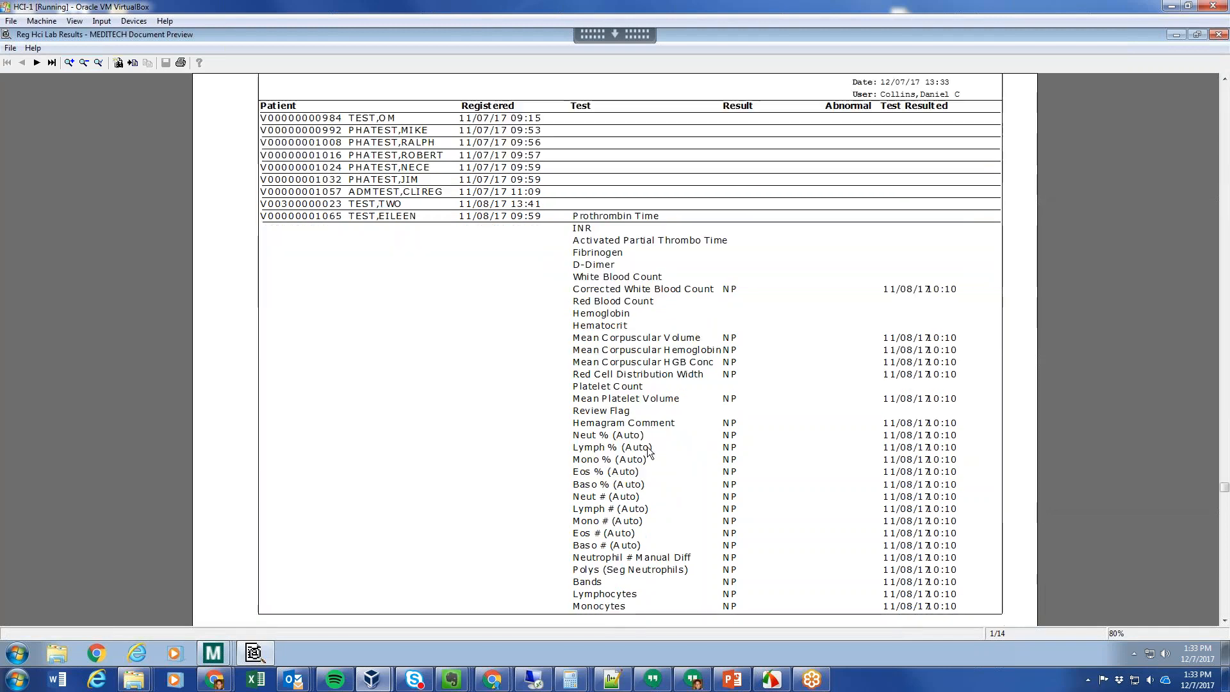
scroll(734, 364, "down", 1)
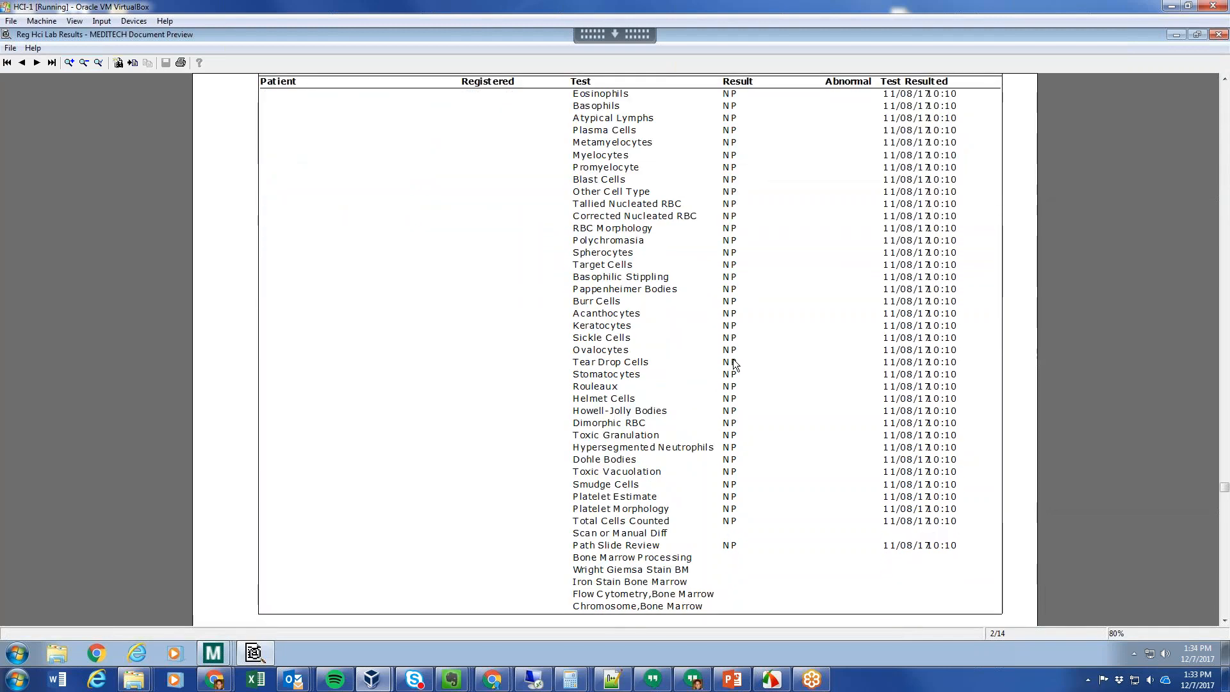
scroll(739, 380, "down", 3)
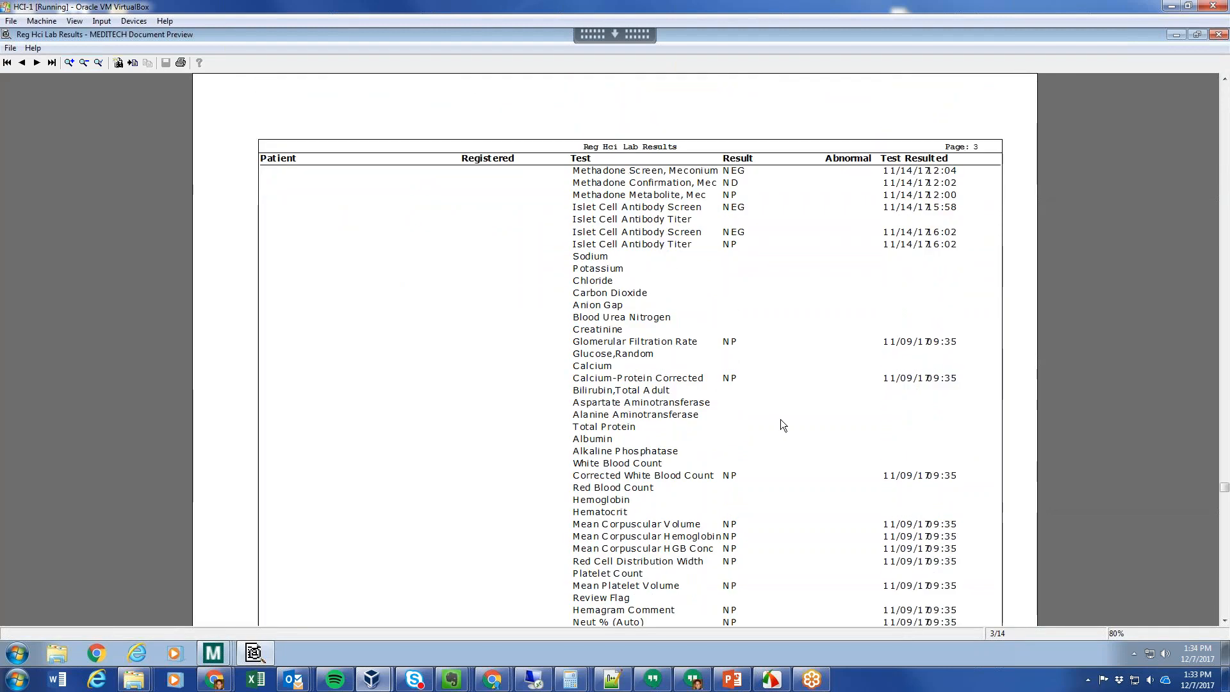
scroll(780, 420, "down", 5)
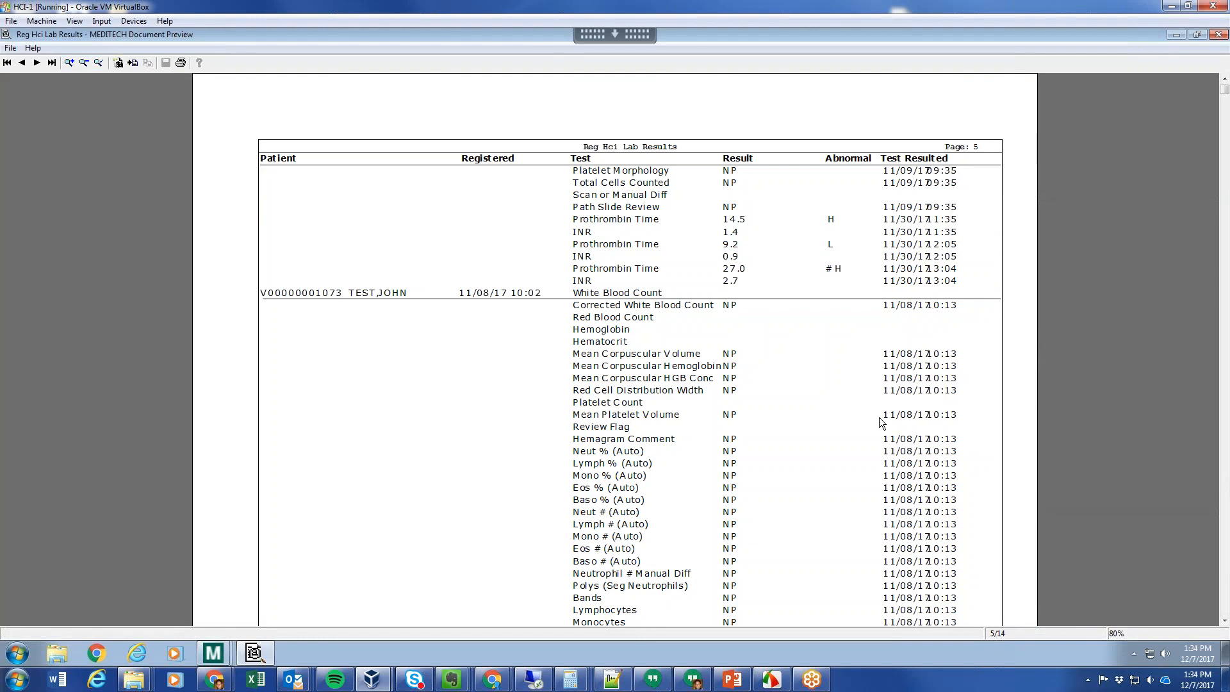
scroll(844, 421, "down", 5)
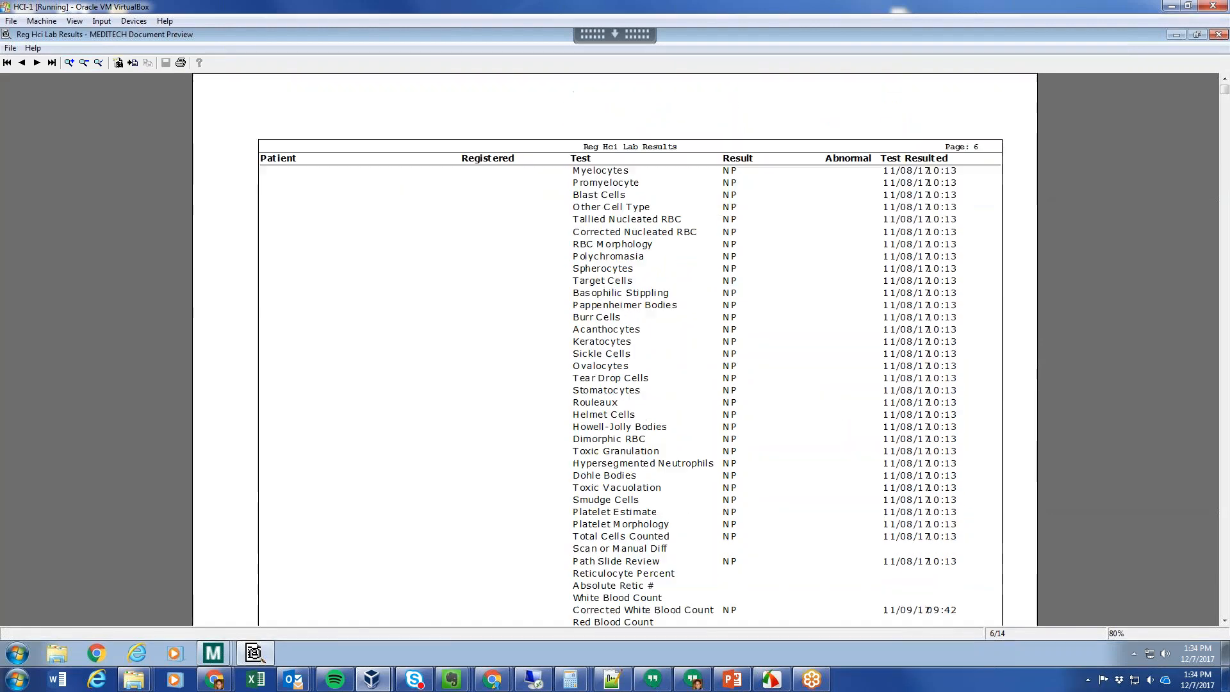
scroll(778, 359, "down", 10)
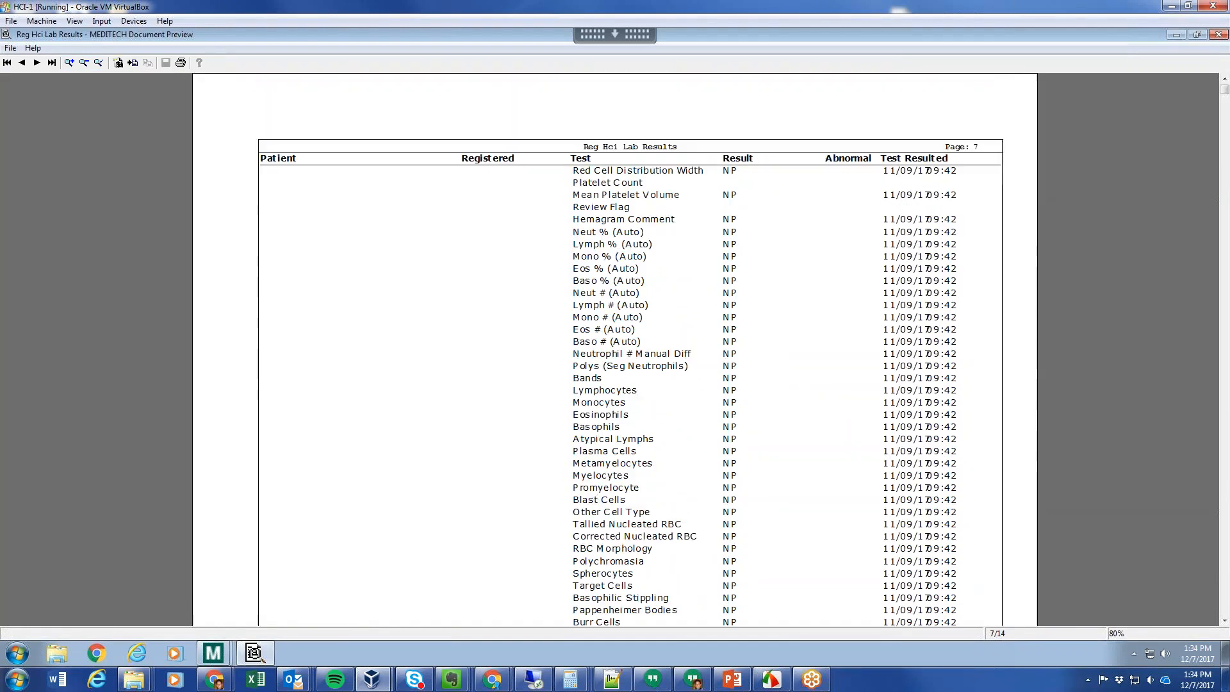
scroll(615, 350, "down", 5)
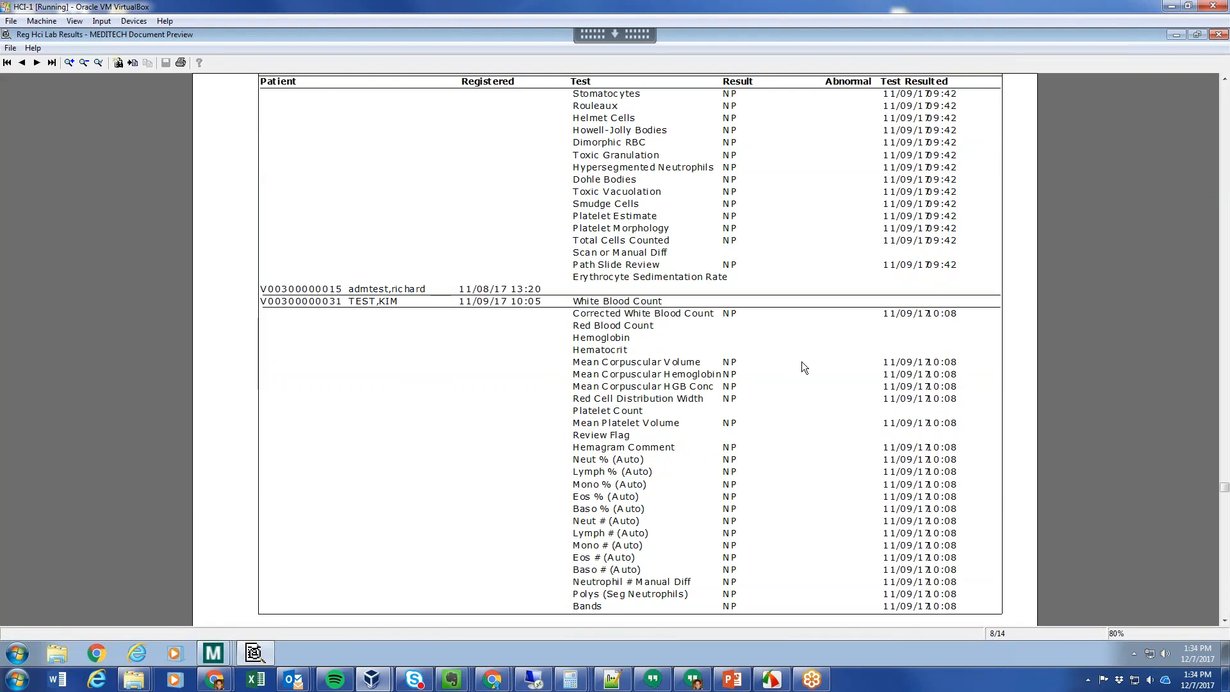
scroll(805, 323, "up", 5)
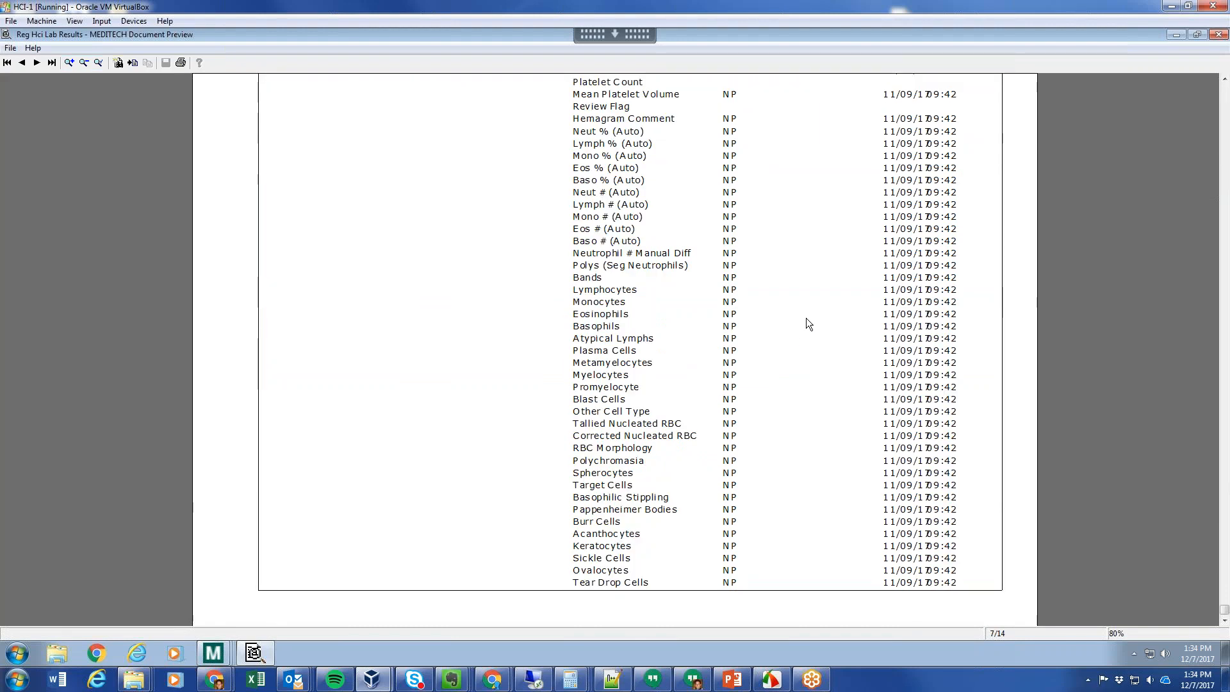
scroll(799, 359, "up", 2)
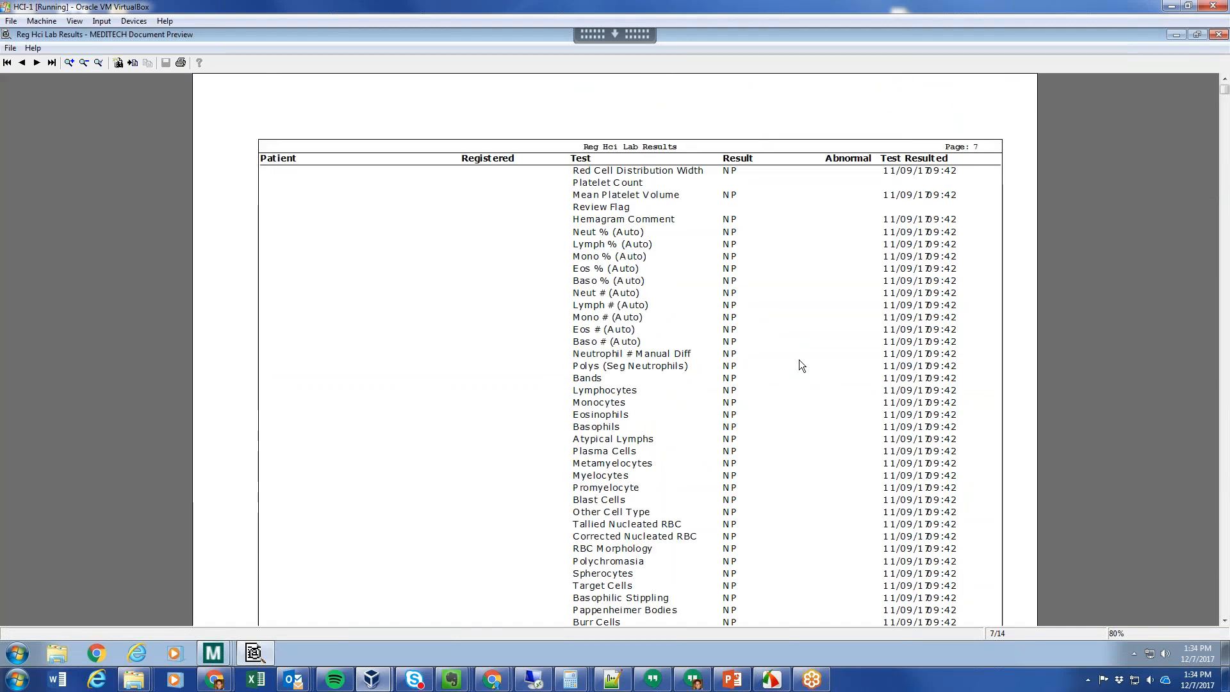
scroll(813, 452, "up", 10)
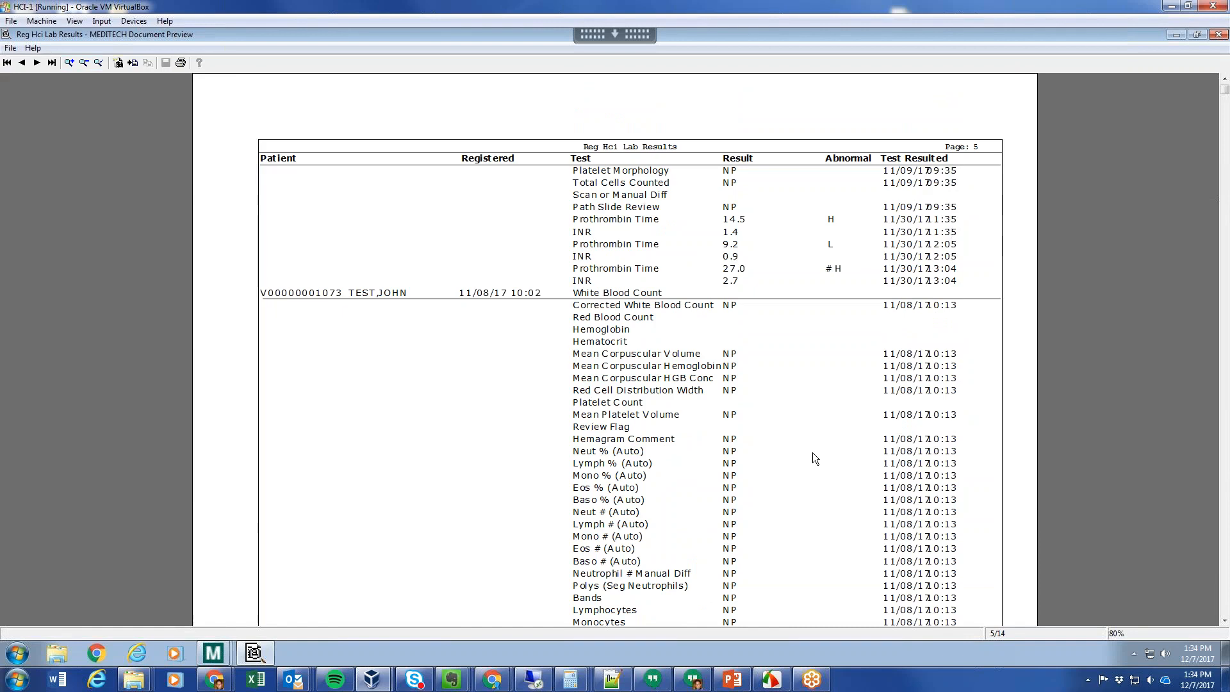
scroll(813, 452, "up", 3)
scroll(812, 452, "up", 15)
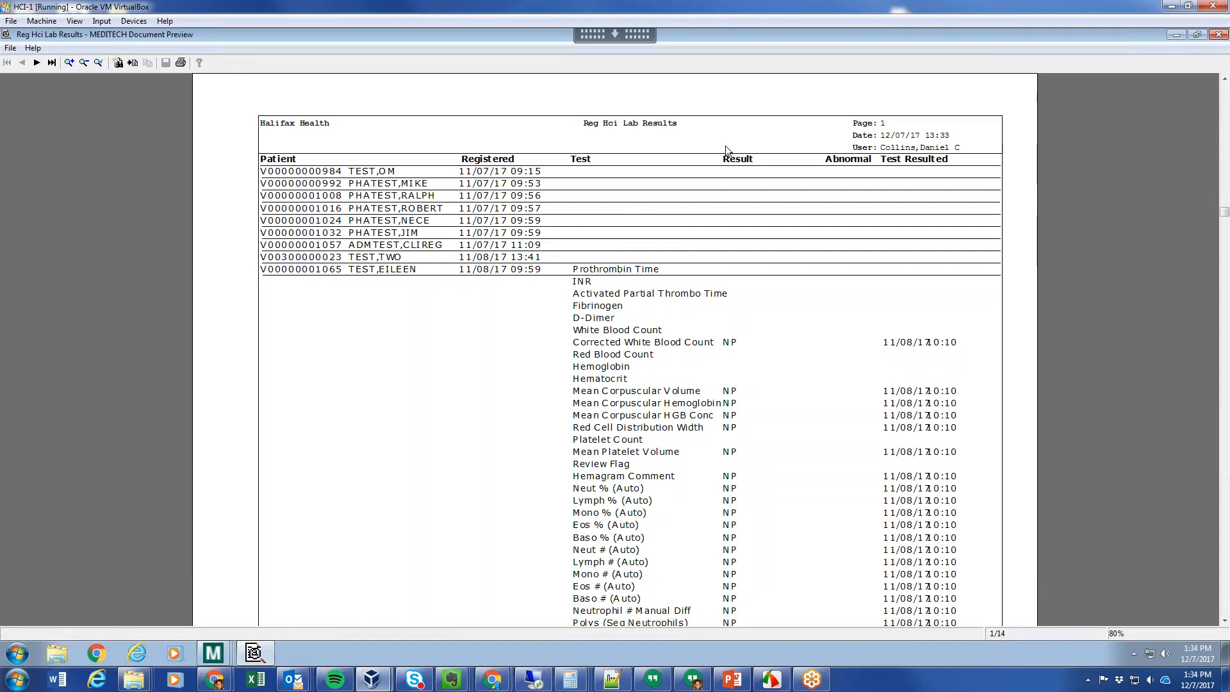
left_click(1174, 34)
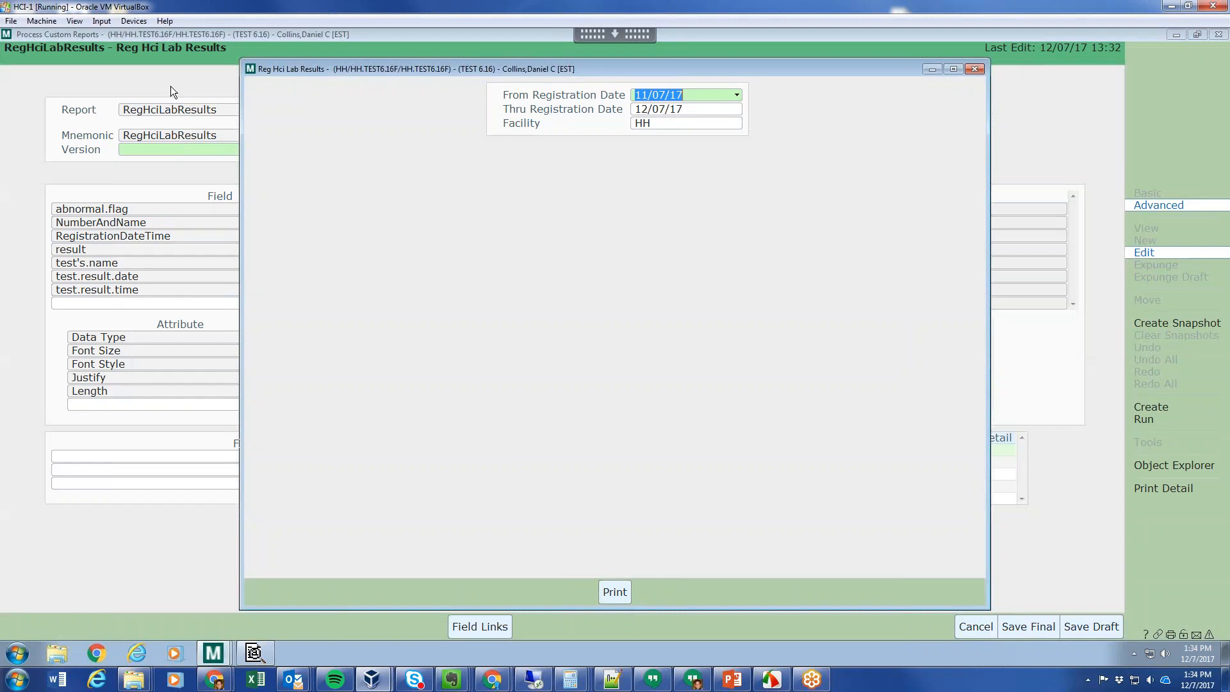
- In the layout, shift test.result.time to the Detail #1 row's right end, test.result.date just before it, and the Test Resulted heading above them
key("Escape")
left_click(637, 79)
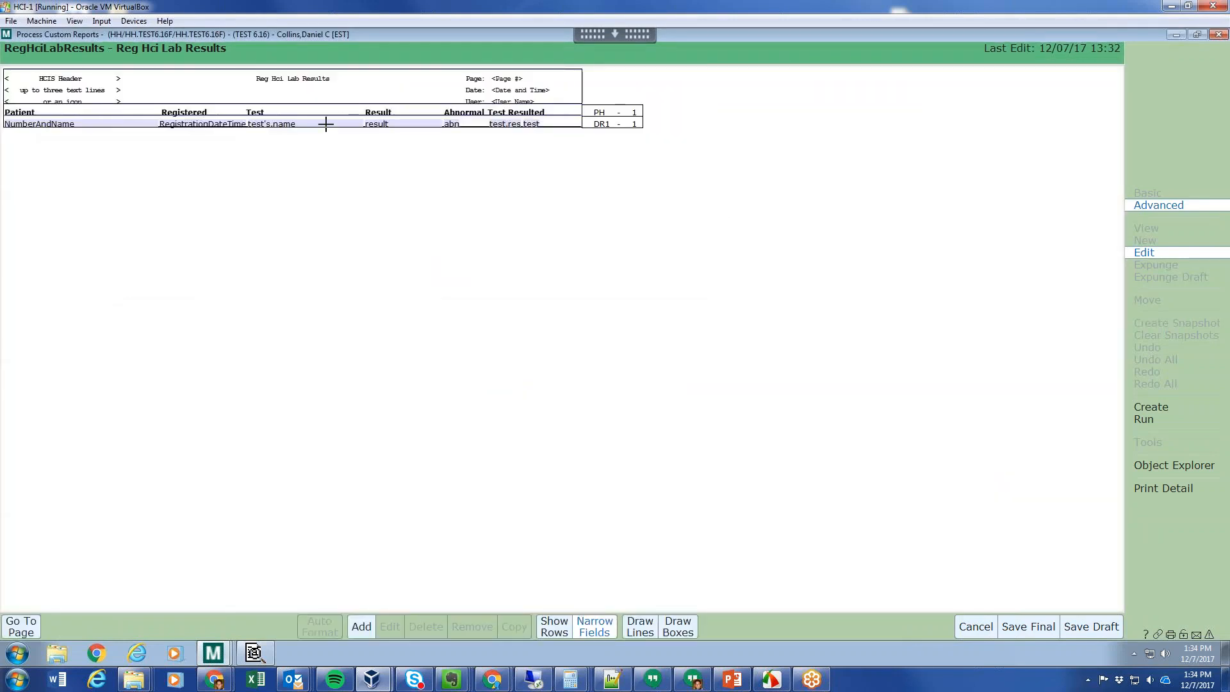
left_click(561, 121)
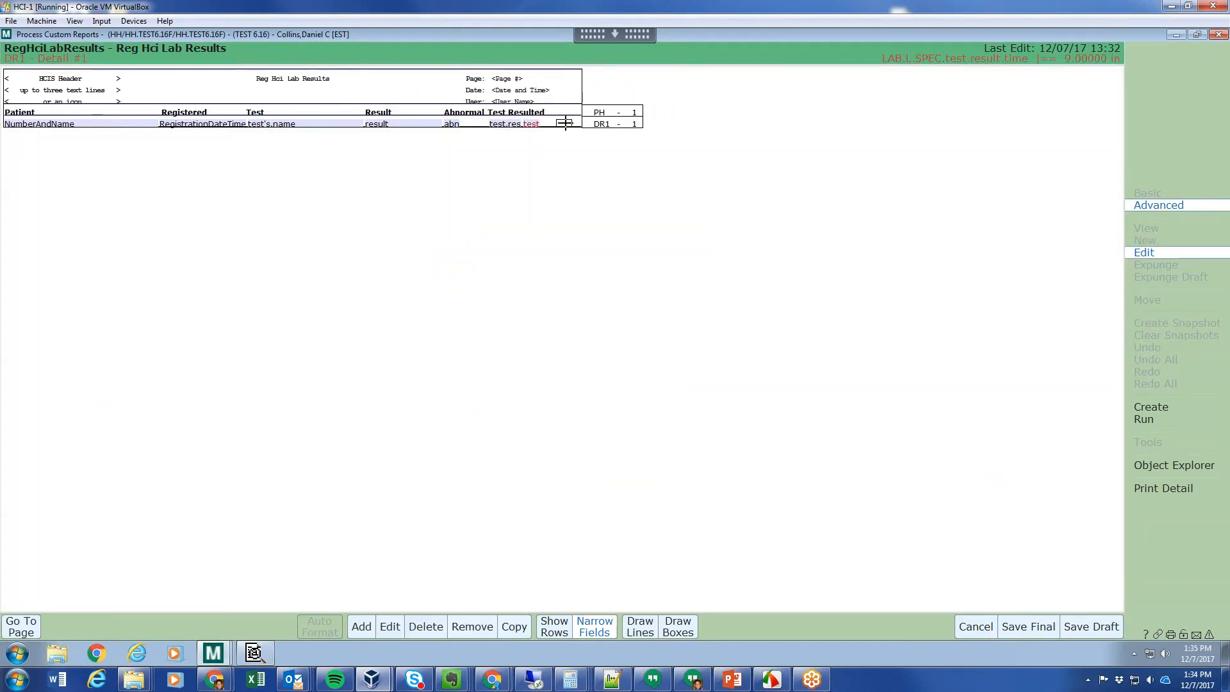
left_click(571, 122)
left_click(513, 124)
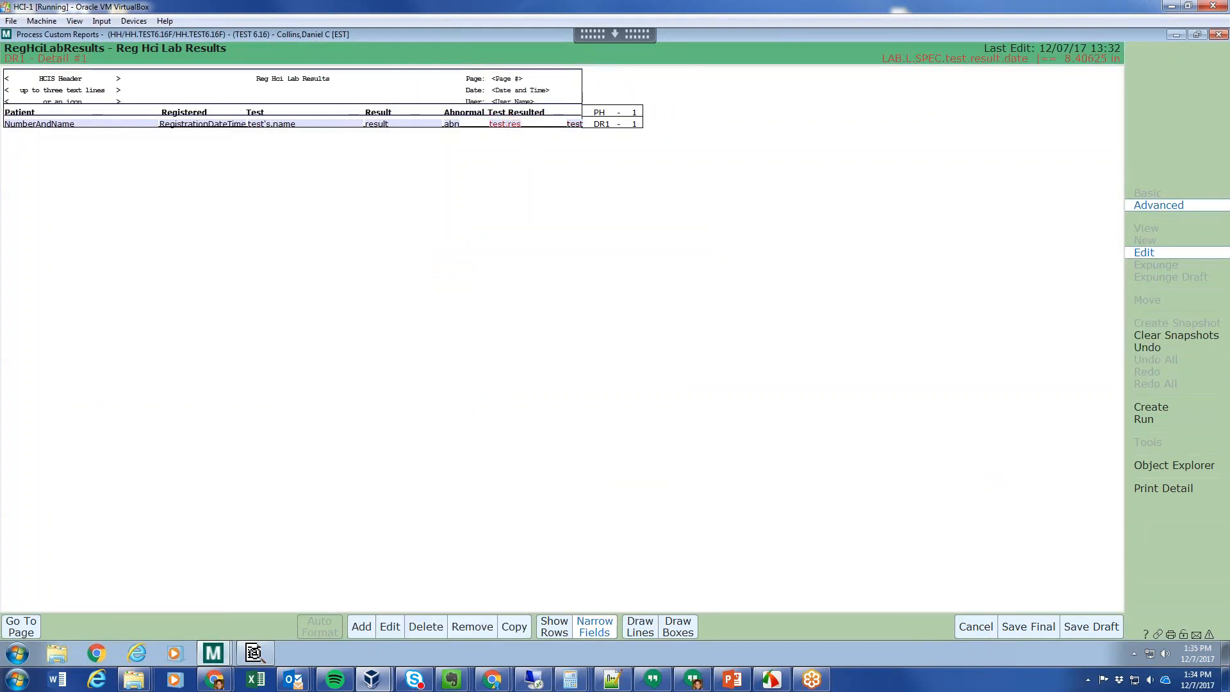
left_click(549, 123)
left_click(535, 113)
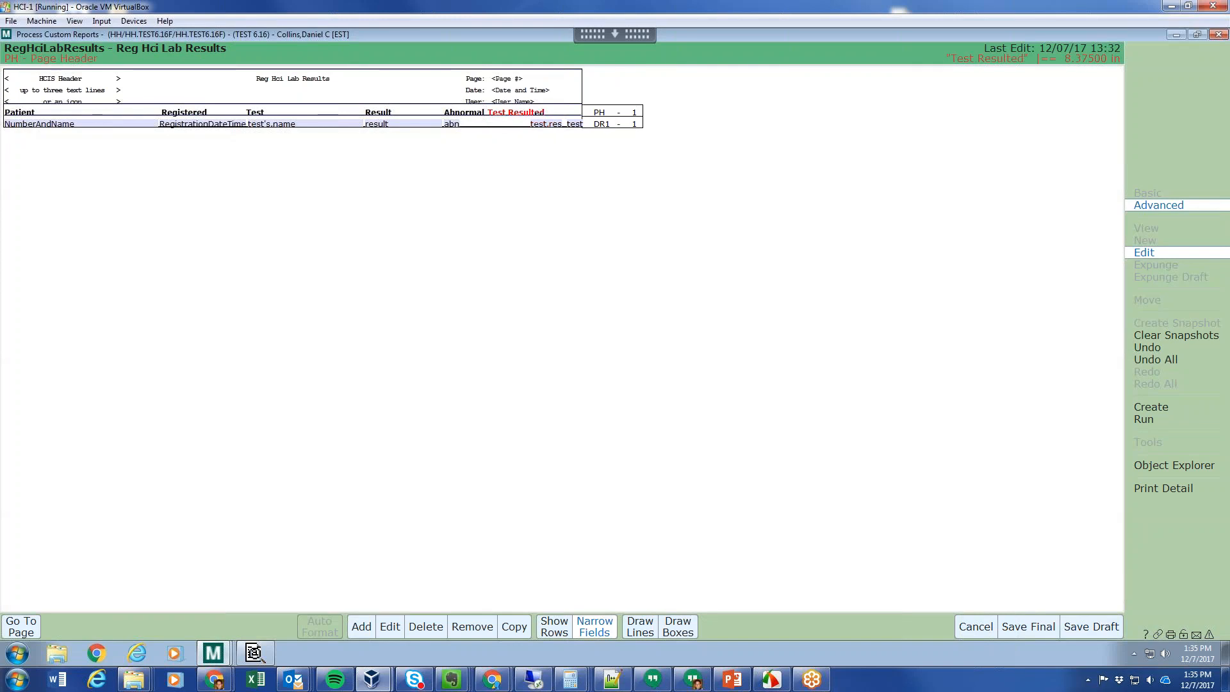
left_click(552, 113)
- Shift the Abnormal heading and the abnormal.flag field right, closer to the Test Resulted column
left_click(465, 113)
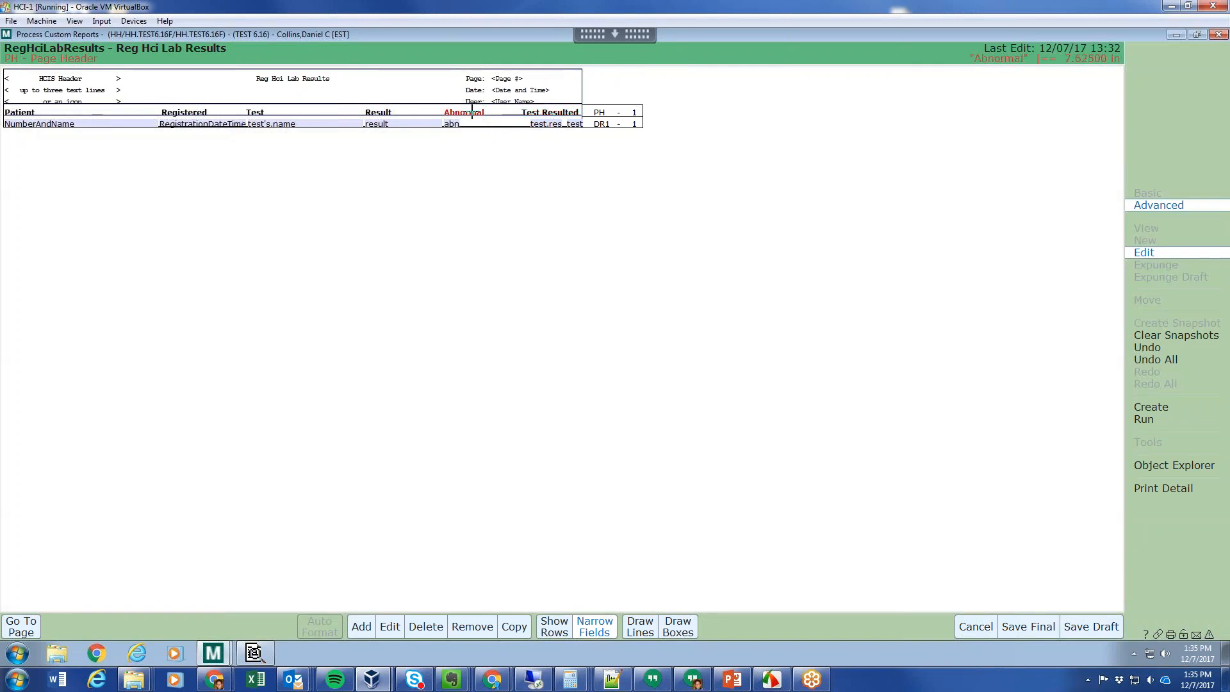
left_click(496, 113)
left_click(451, 123)
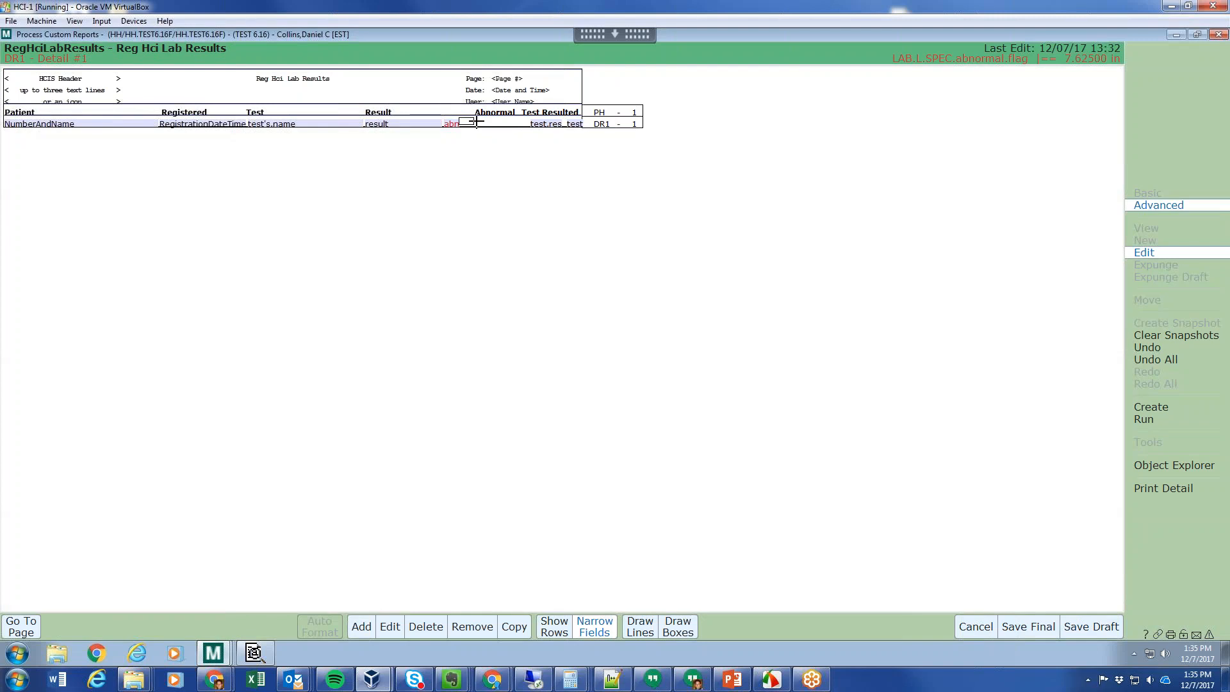
left_click(482, 123)
- Shift the result field and its Result heading right and align them in one column
left_click(387, 123)
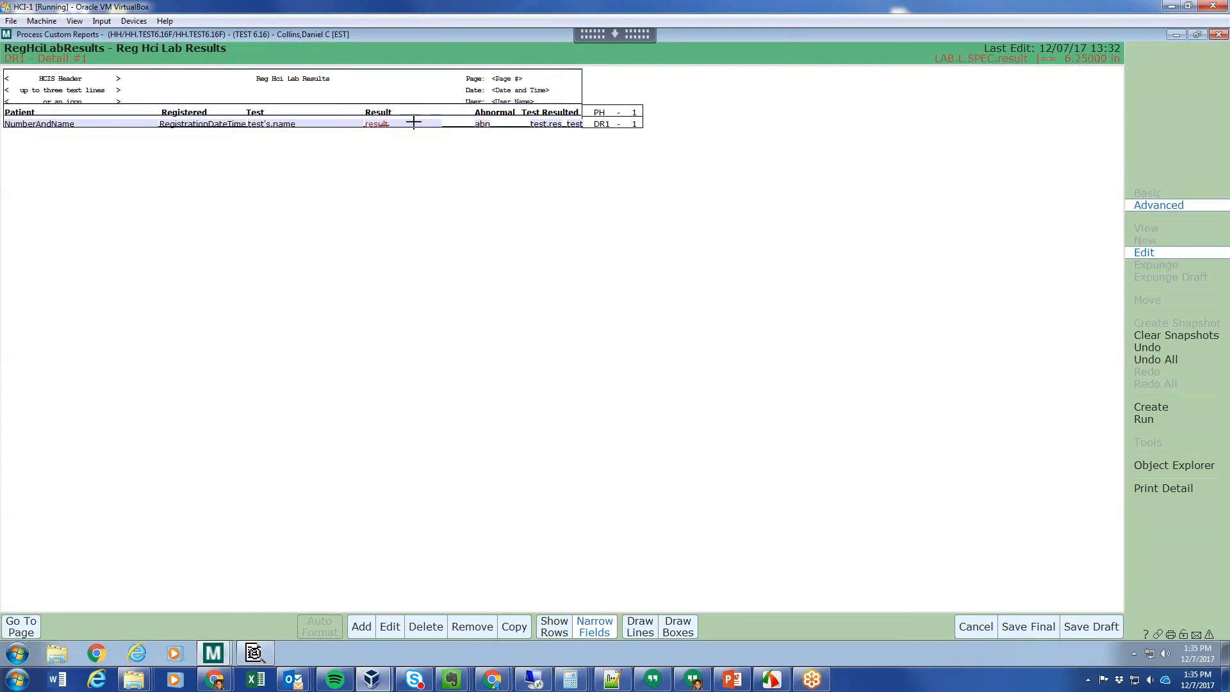
left_click(415, 121)
left_click(381, 112)
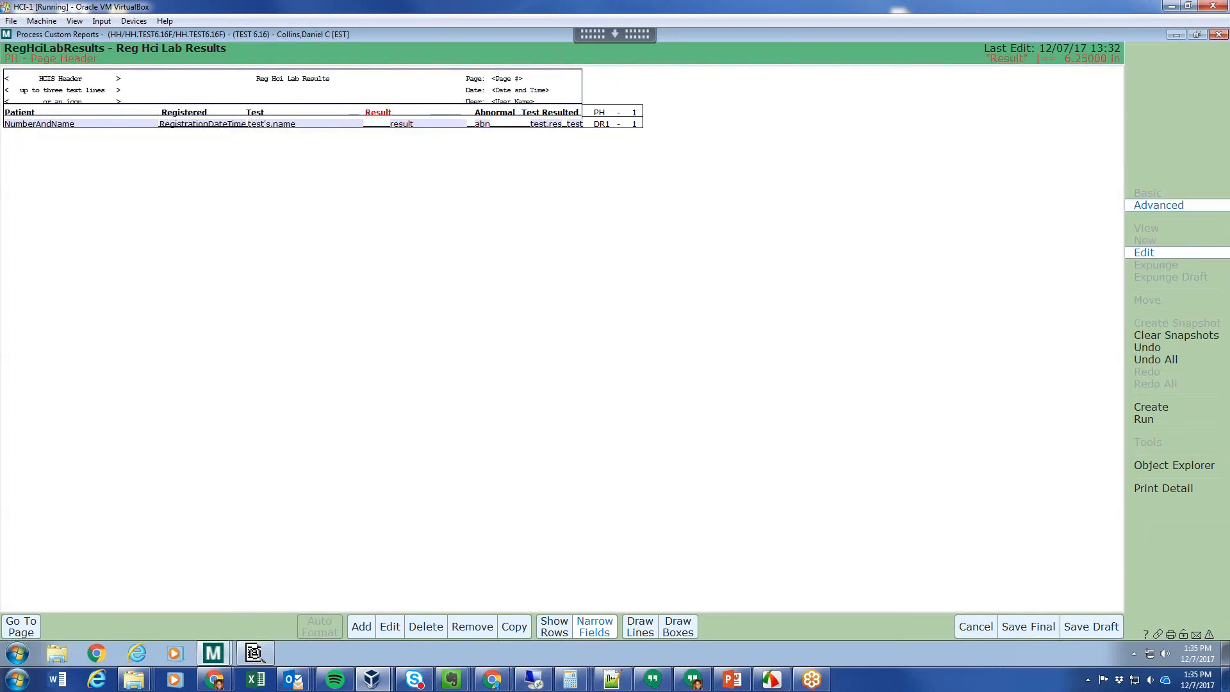
left_click(398, 112)
left_click(398, 123)
left_click(452, 182)
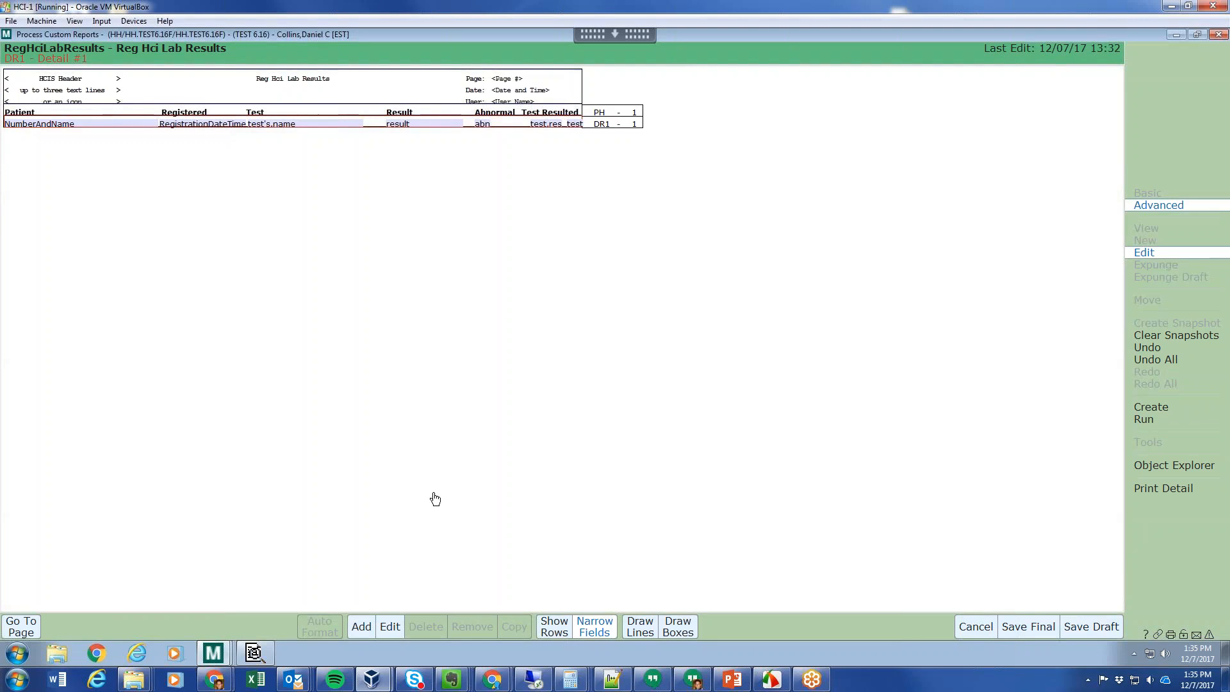
- Show the layout rows and start a print condition on row #1 of Detail #1 that applies only to the LAB.L.SPEC.tests record
left_click(390, 627)
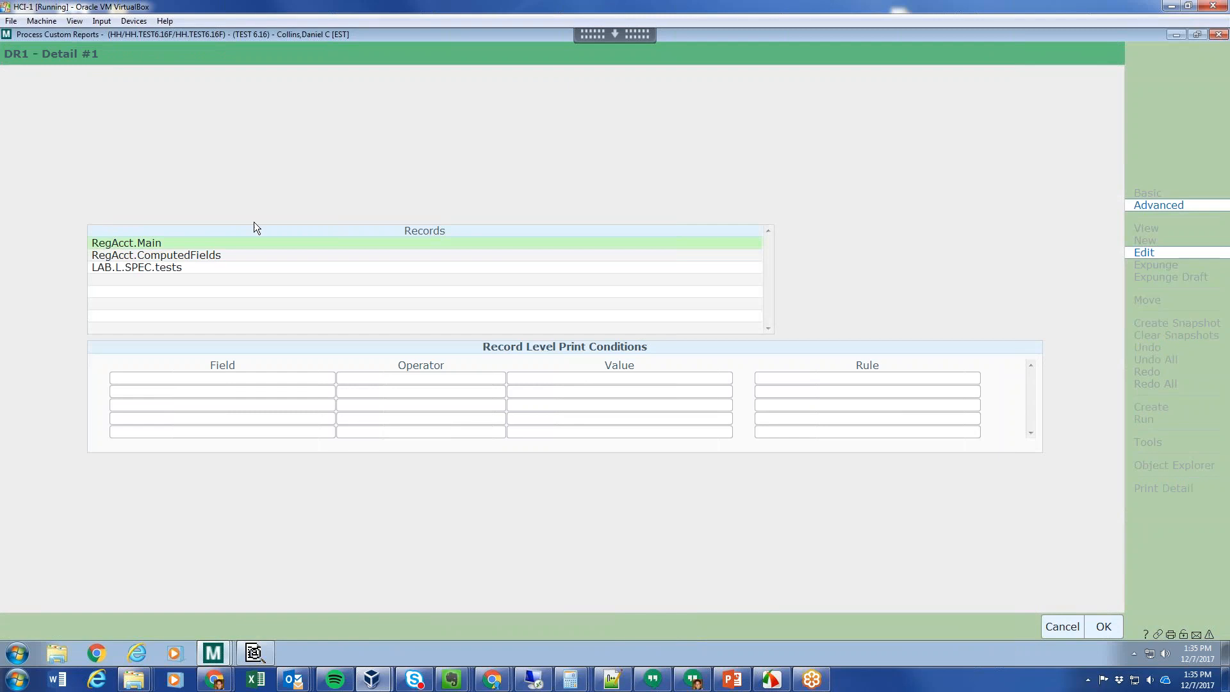
left_click(1058, 625)
left_click(557, 629)
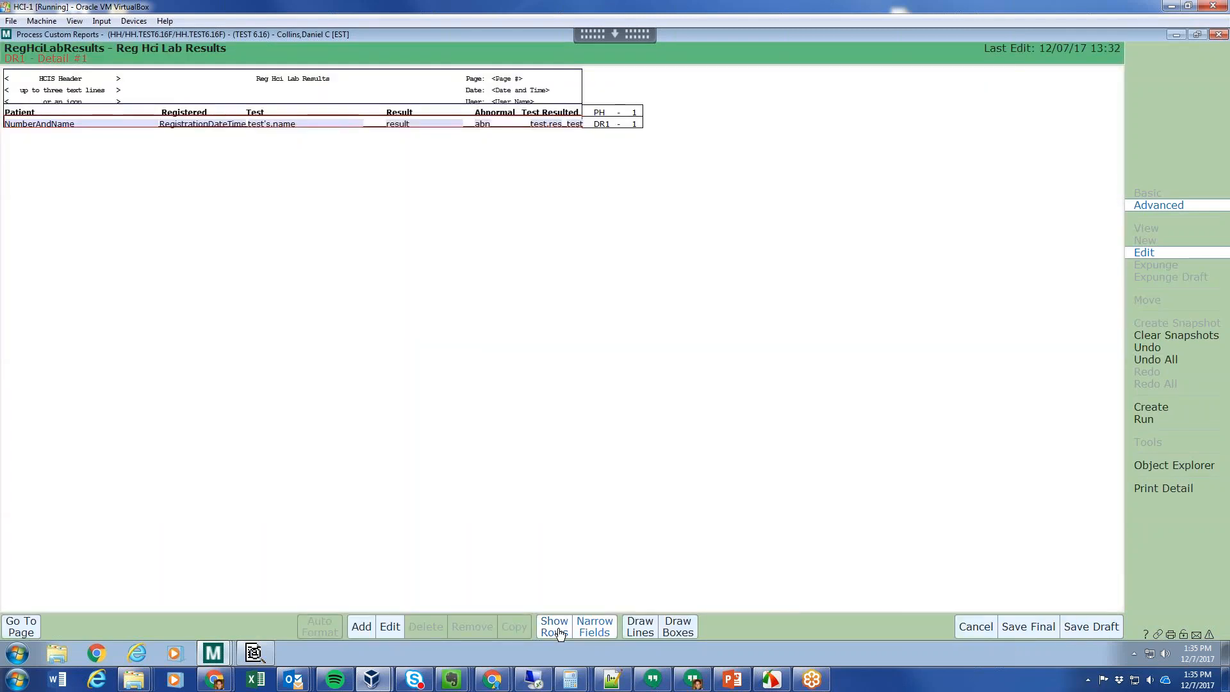
left_click(512, 117)
left_click(392, 629)
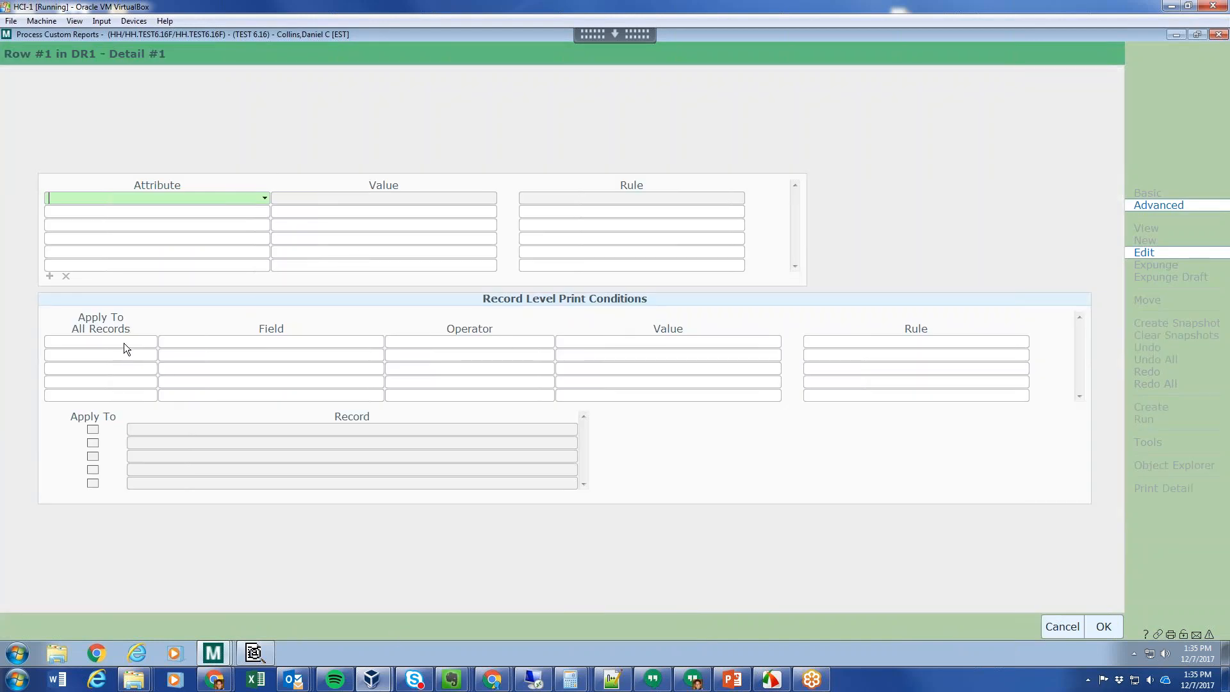
left_click(146, 344)
left_click(154, 344)
left_click(101, 372)
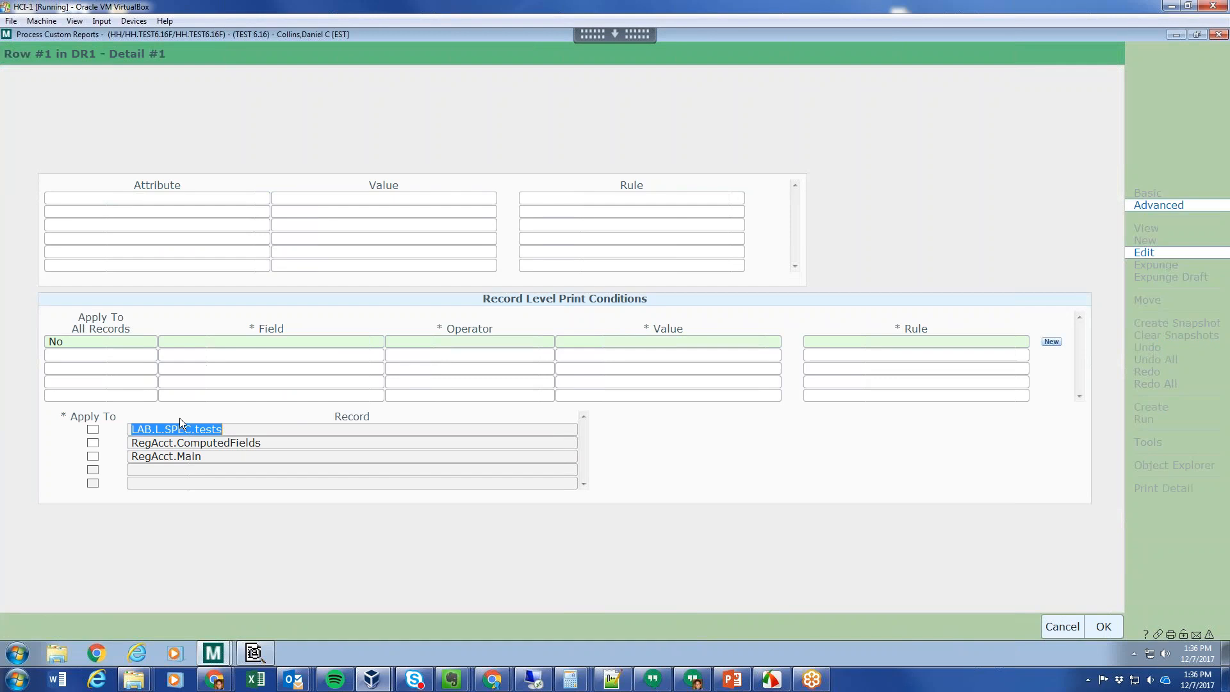
left_click(94, 430)
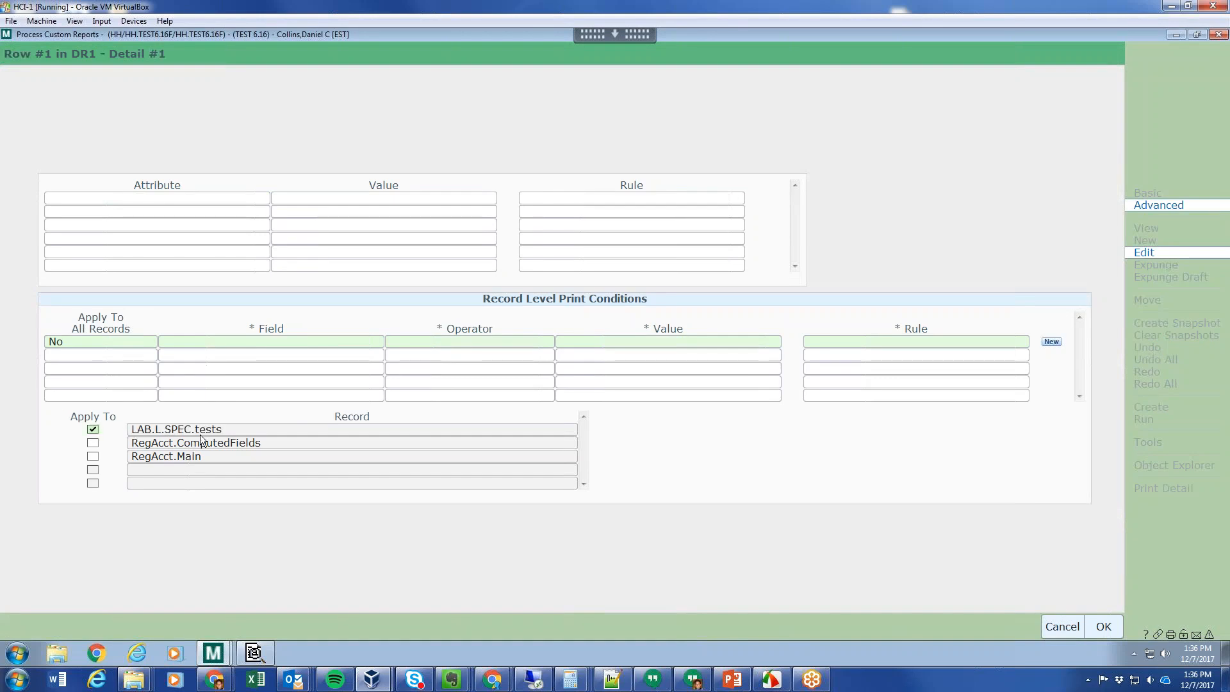
- Make the row's print condition require that the LAB.L.SPEC field test.result.date exists, and save the row settings
left_click(289, 337)
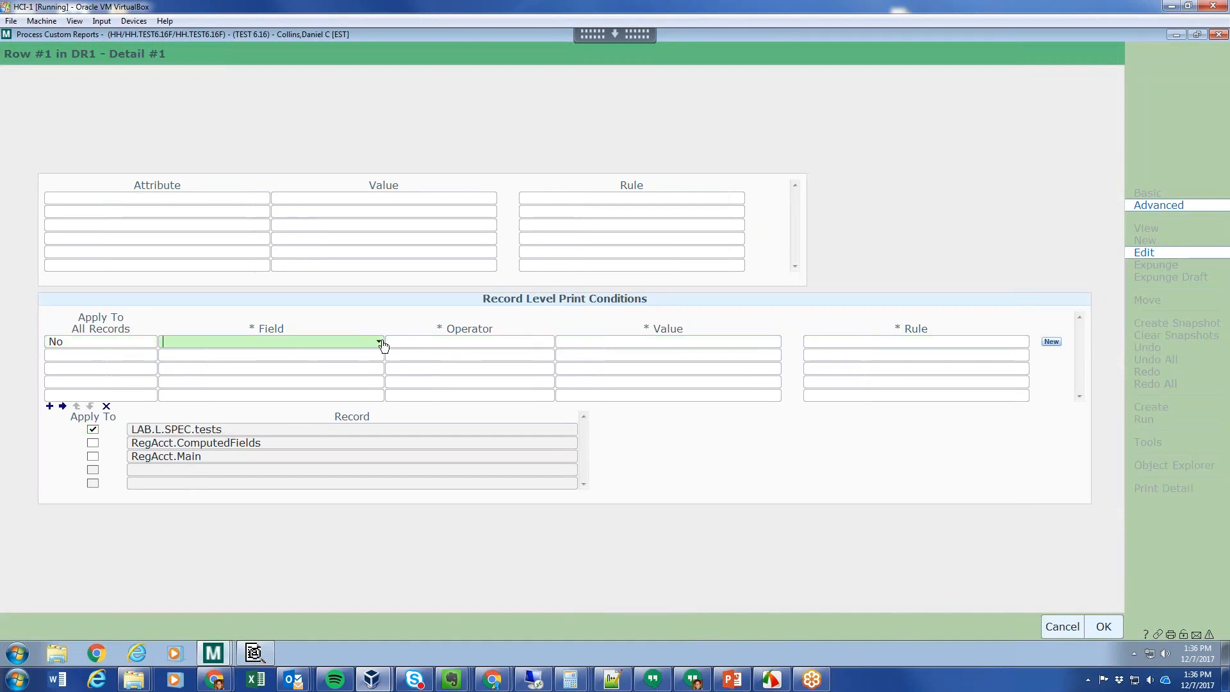
left_click(379, 341)
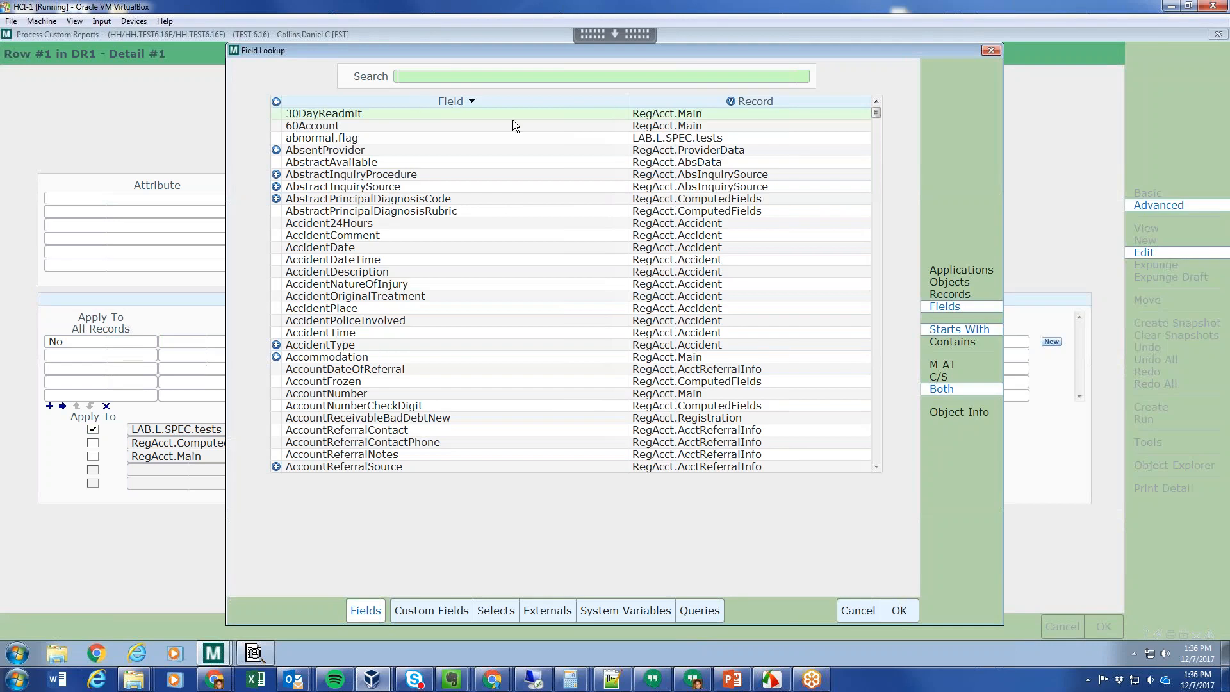
type("test")
key("Return")
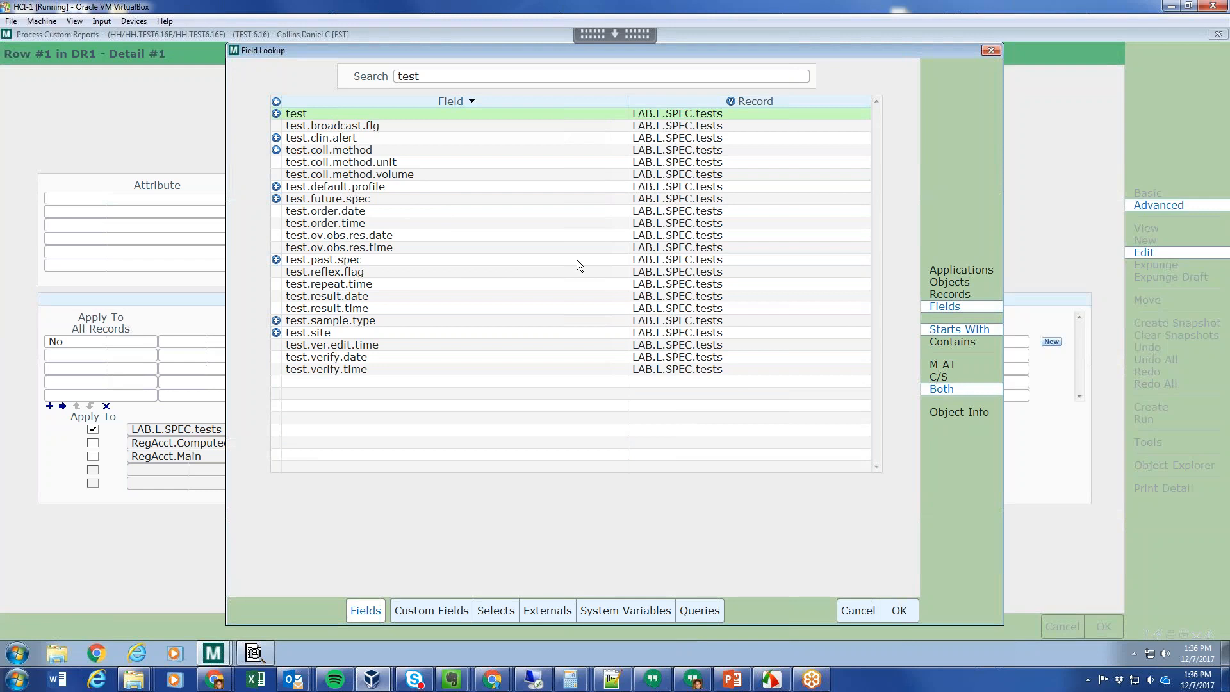
left_click(370, 298)
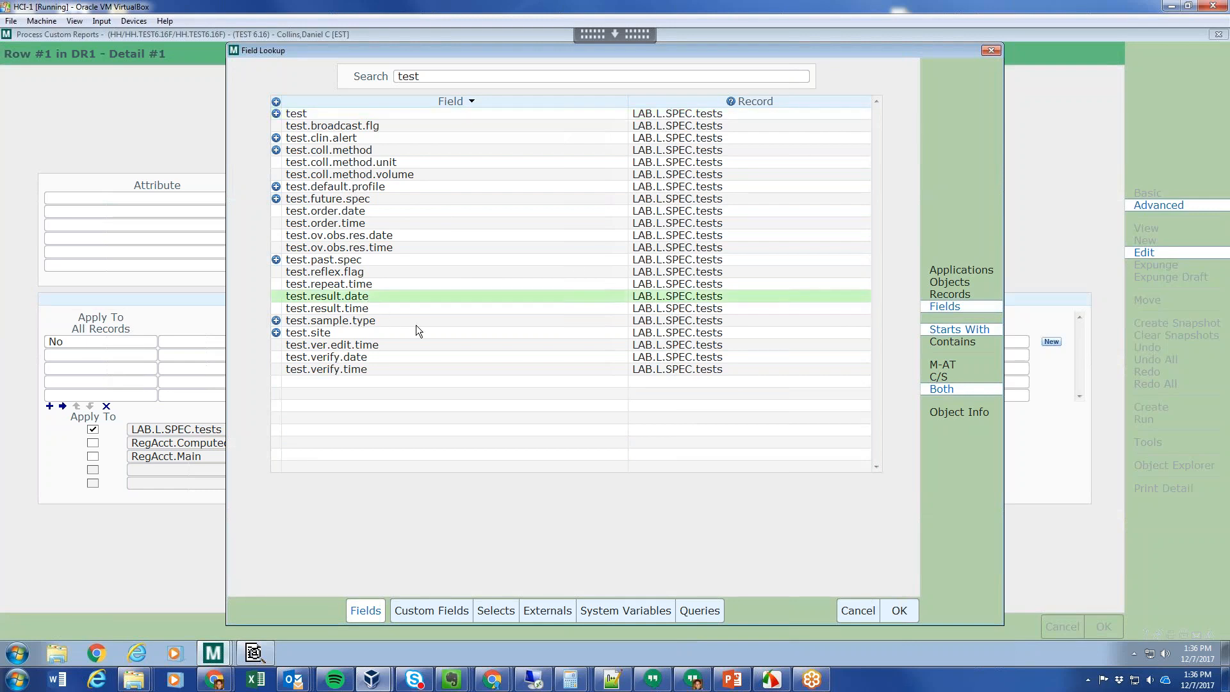
left_click(900, 611)
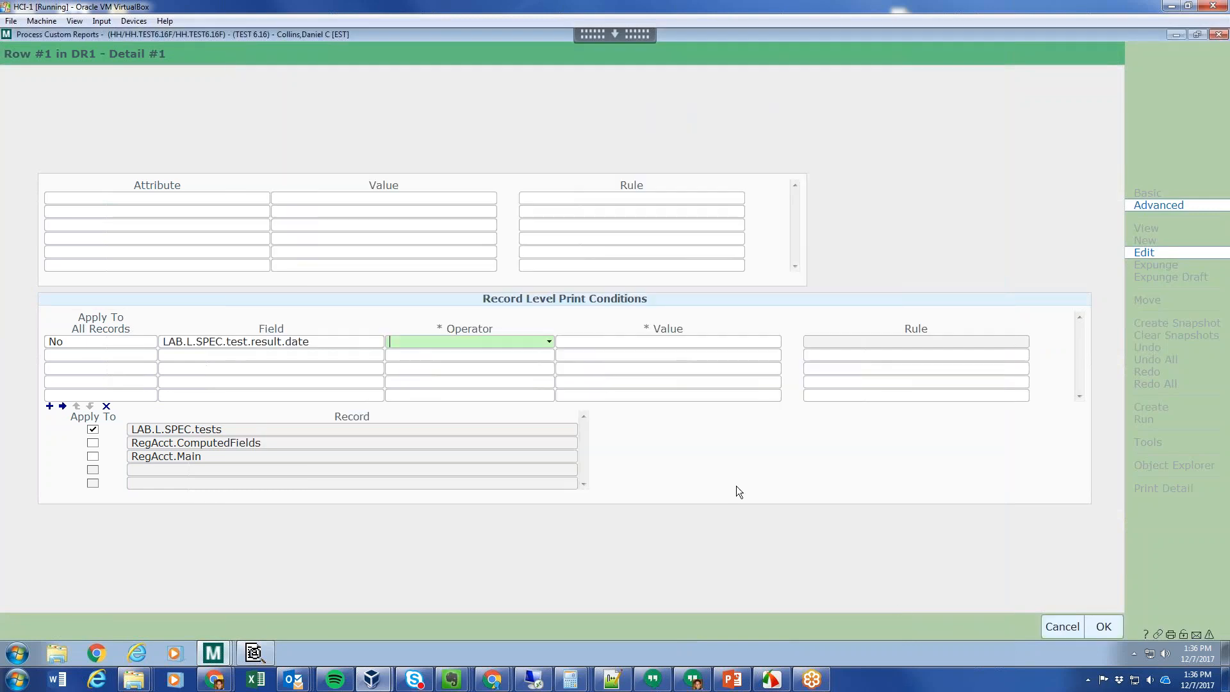
left_click(549, 342)
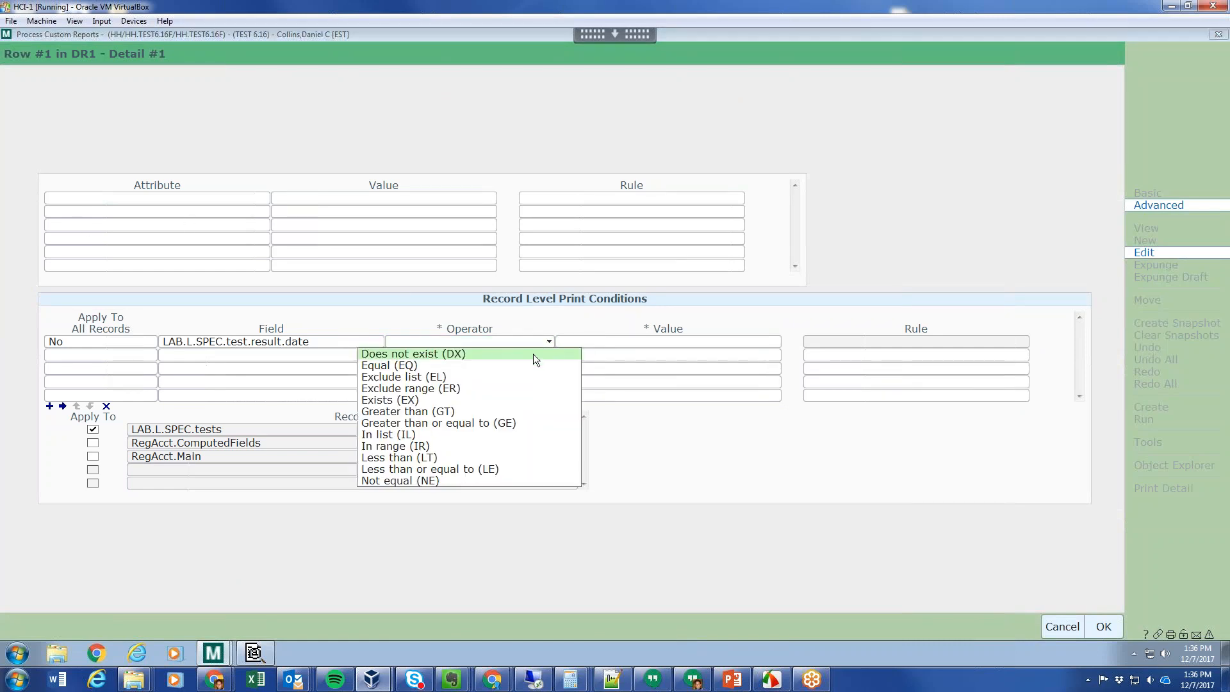
left_click(398, 401)
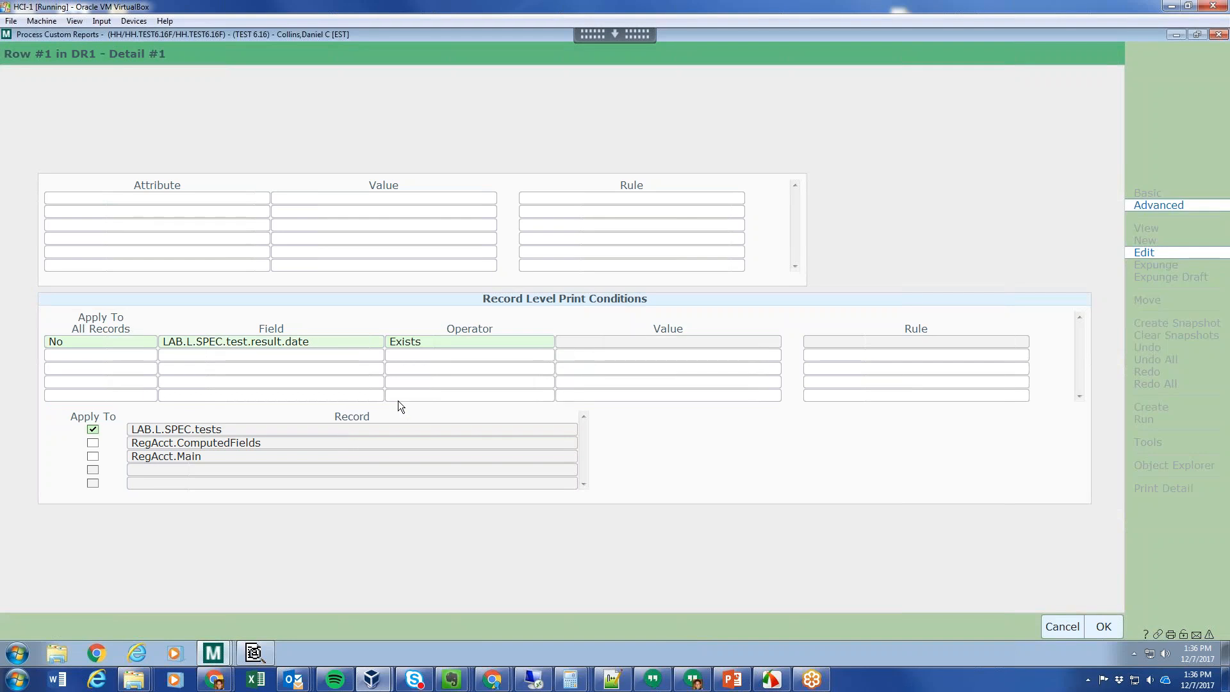
left_click(1106, 629)
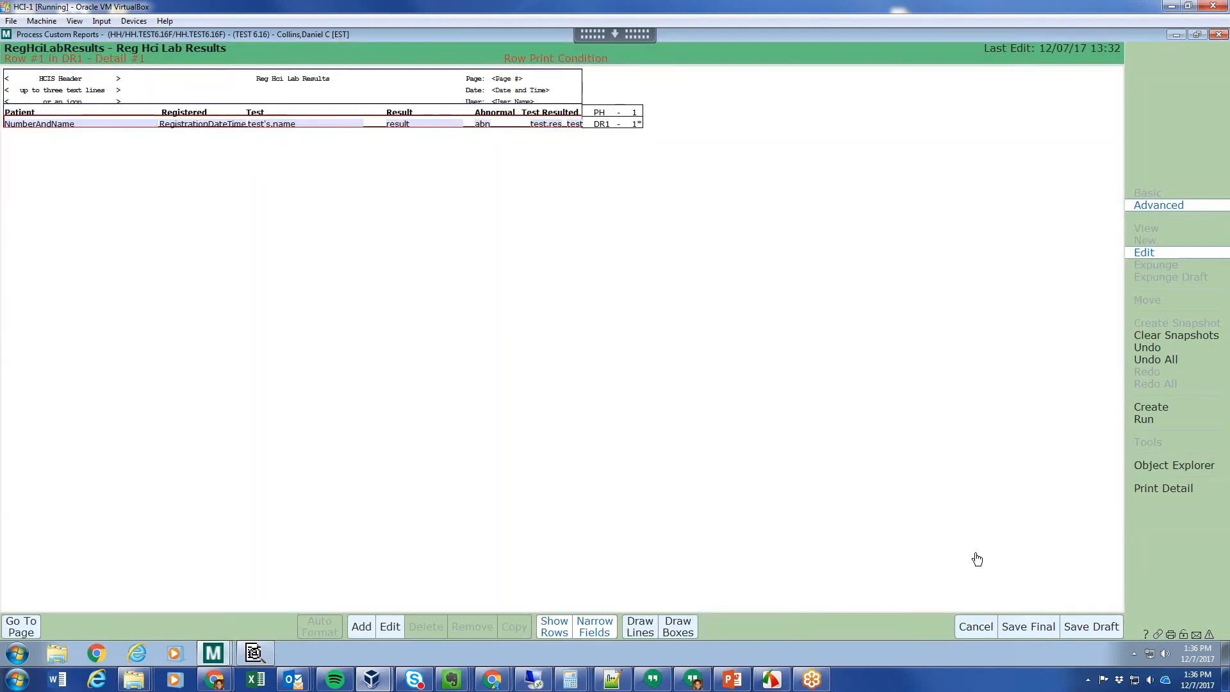
- Create the updated report and run it to a preview for registration dates 11/07/17 through 12/07/17 at facility HH
left_click(1152, 408)
left_click(605, 370)
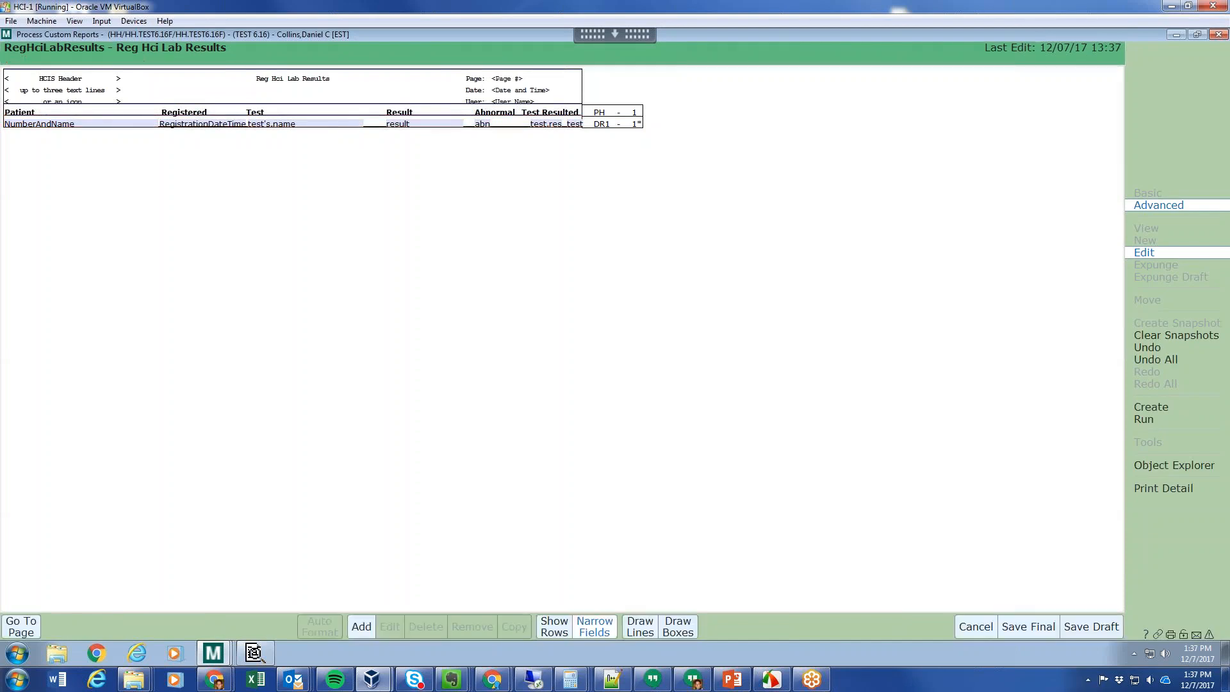
mouse_move(216, 653)
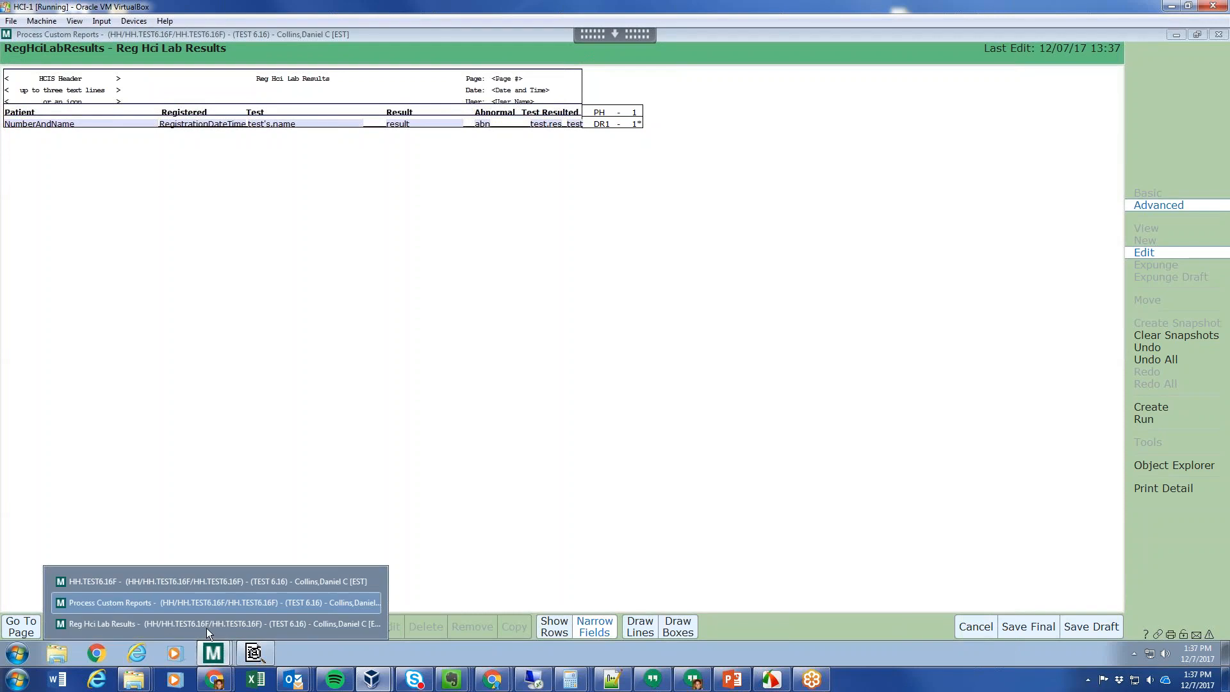
left_click(219, 623)
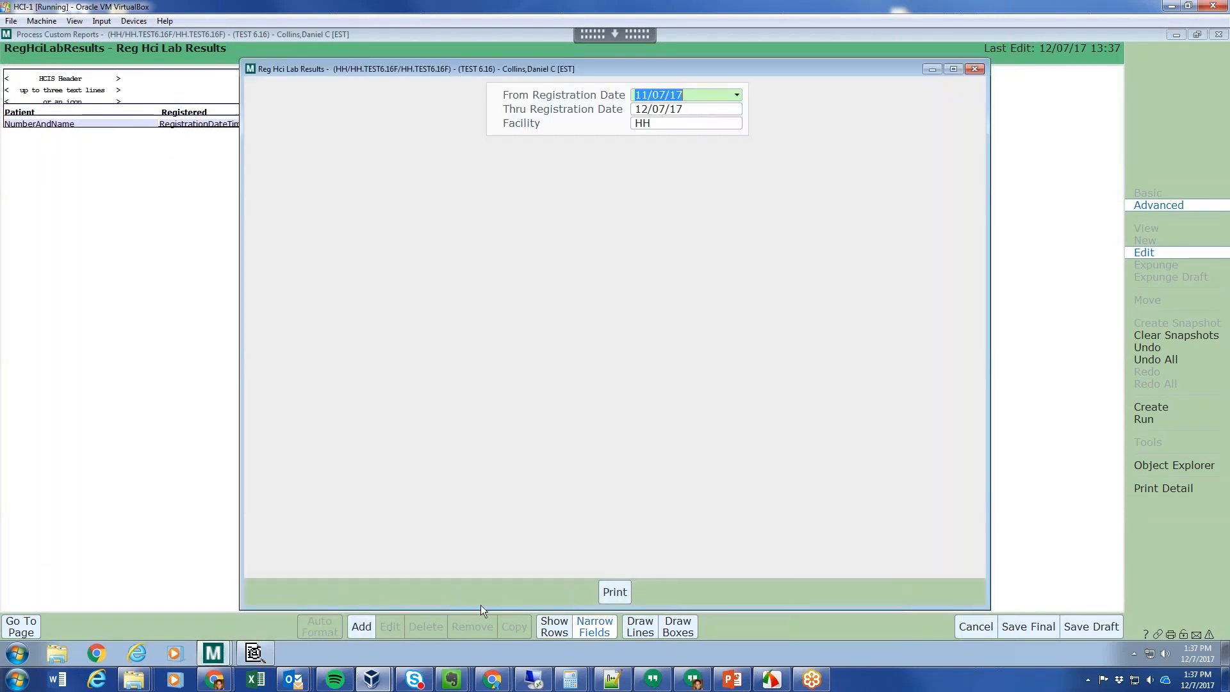
left_click(606, 584)
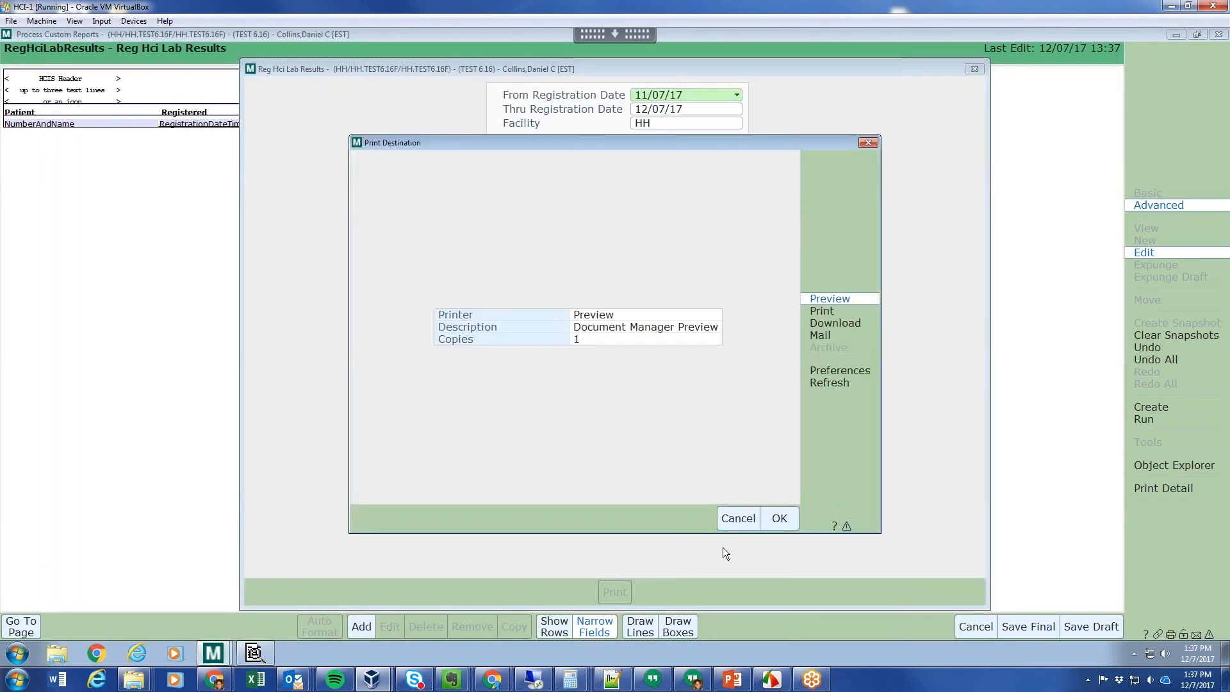
left_click(776, 519)
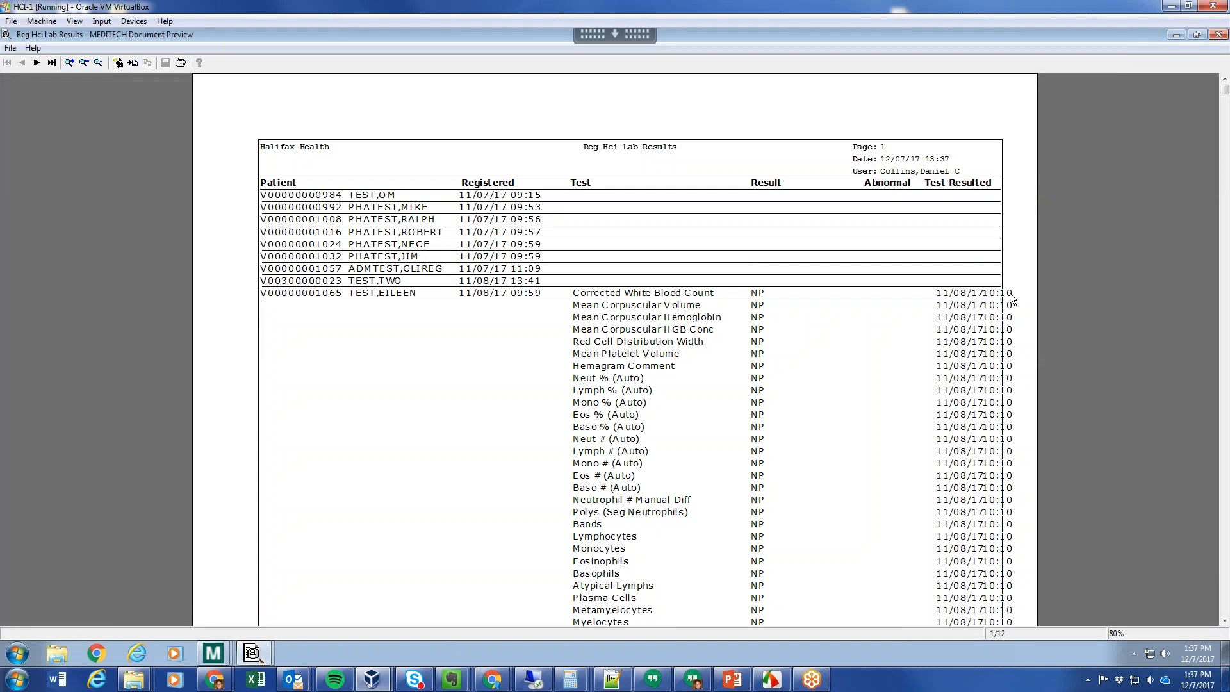
- Look through the previewed report's pages to check the test rows and Test Resulted dates, and minimize the preview
scroll(883, 428, "down", 3)
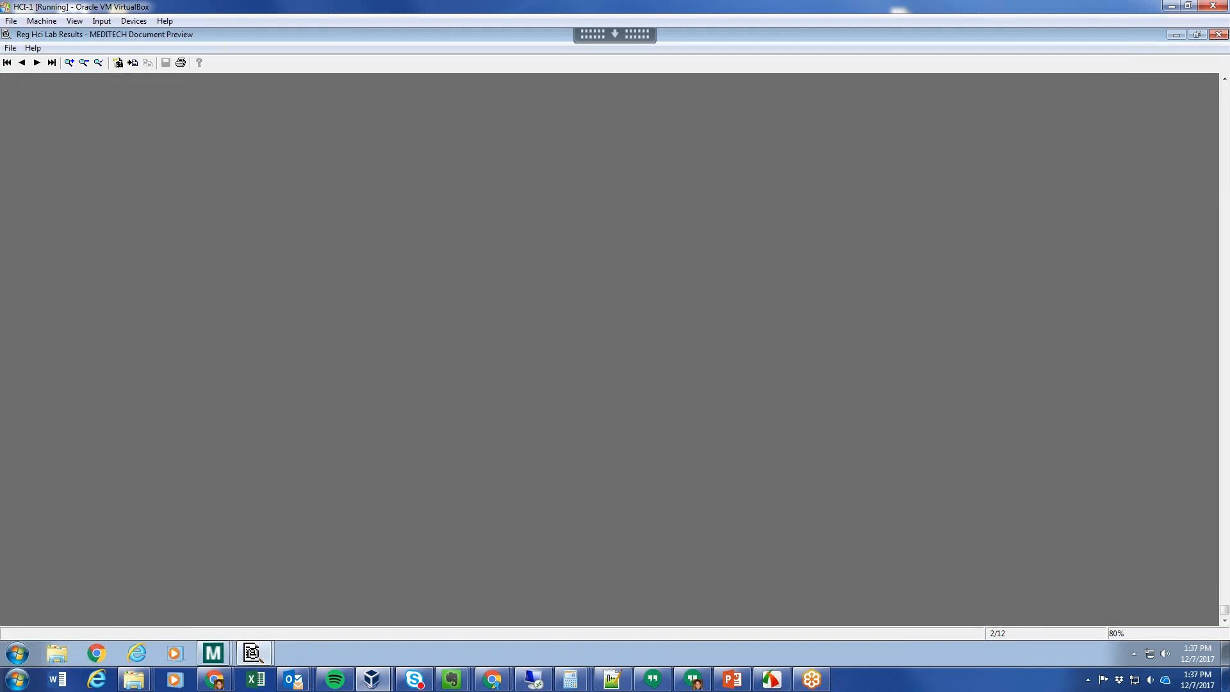
scroll(883, 428, "down", 9)
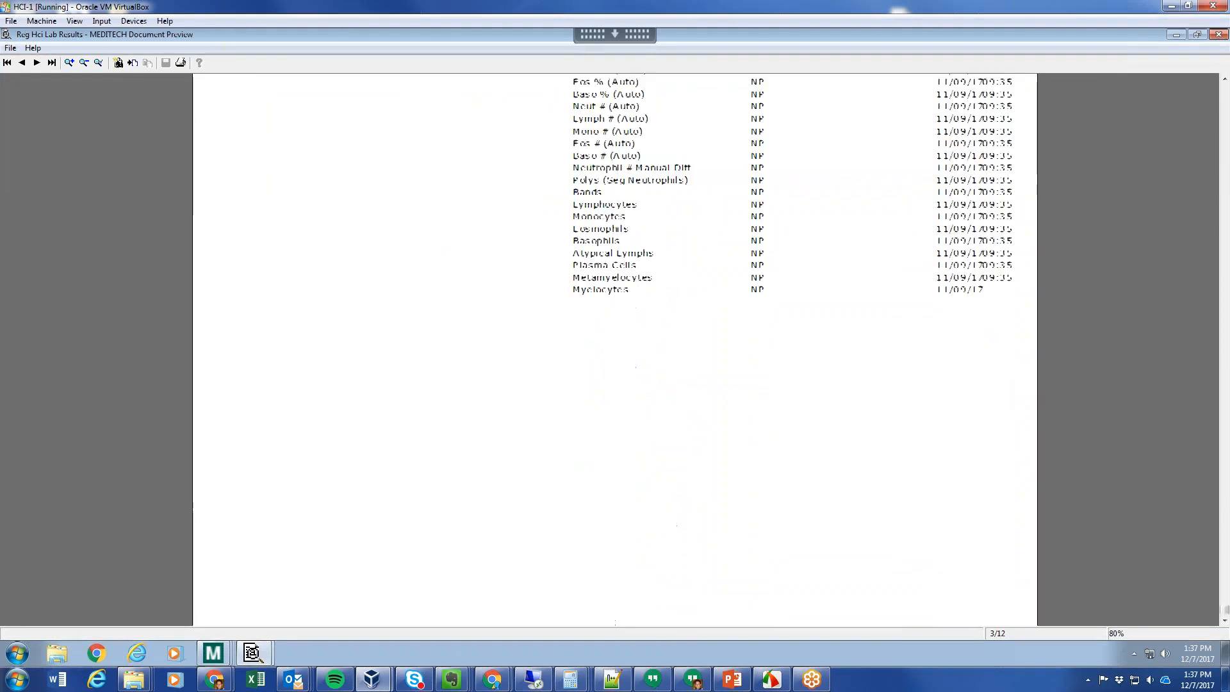
scroll(825, 313, "down", 9)
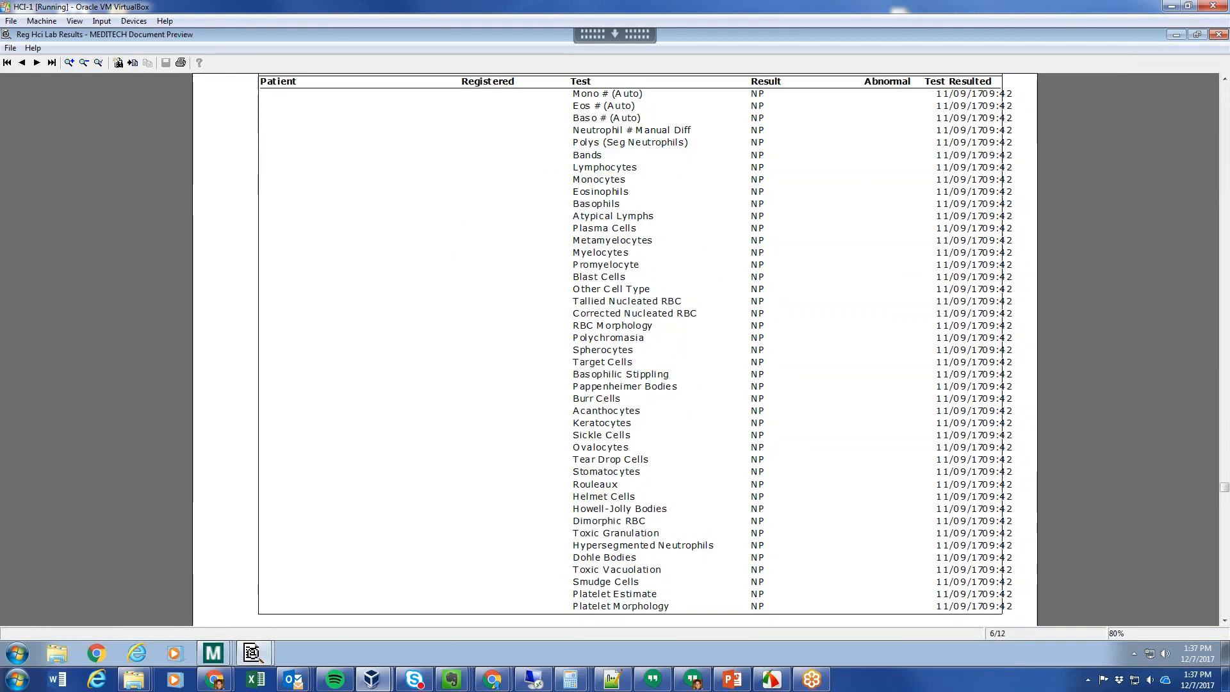
scroll(825, 314, "down", 3)
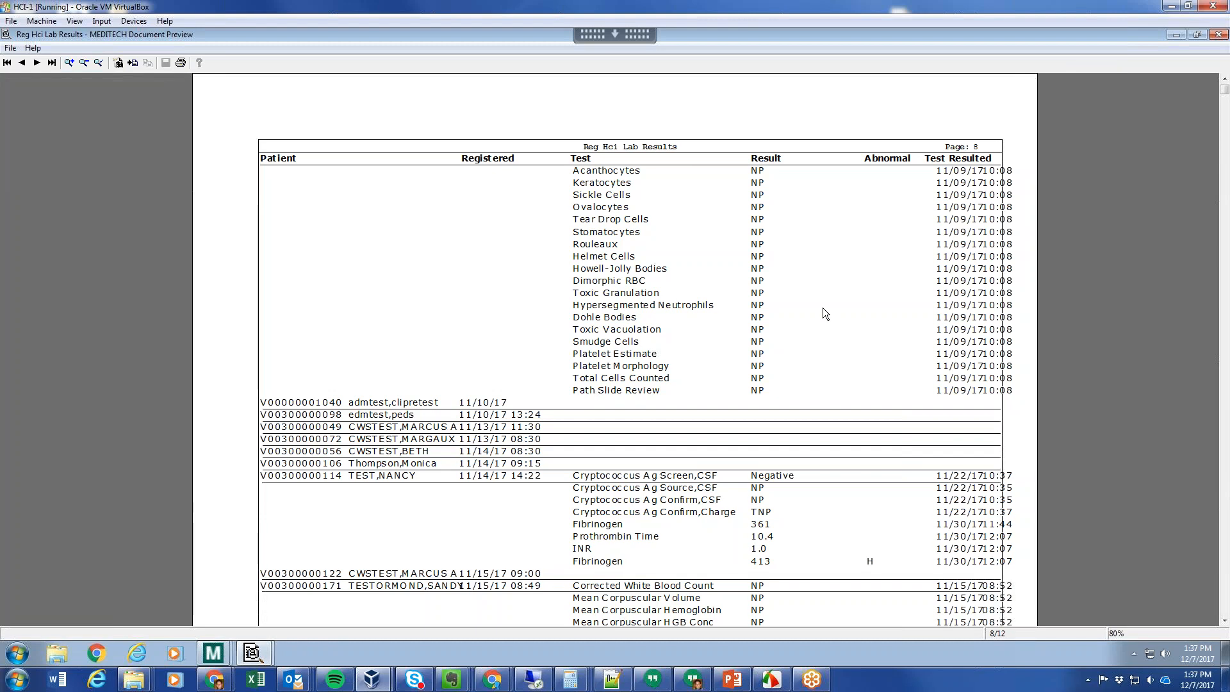
left_click(1176, 36)
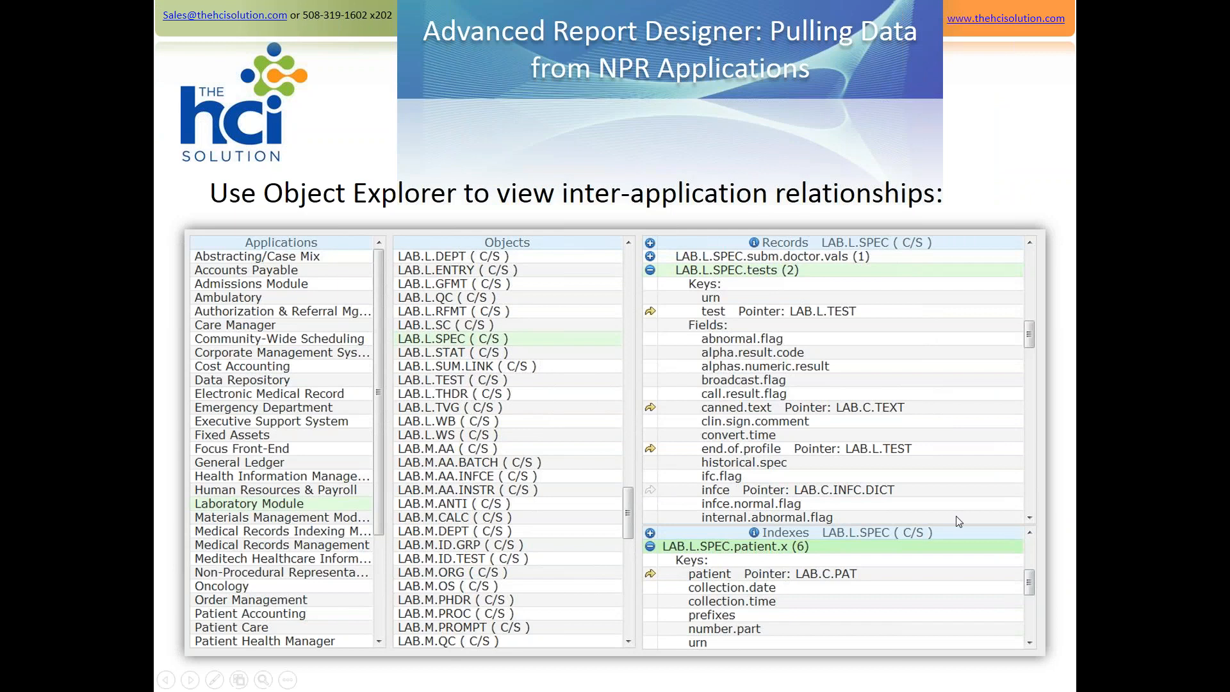
key("Page_Down")
key("Page_Down")
key("Page_Down")
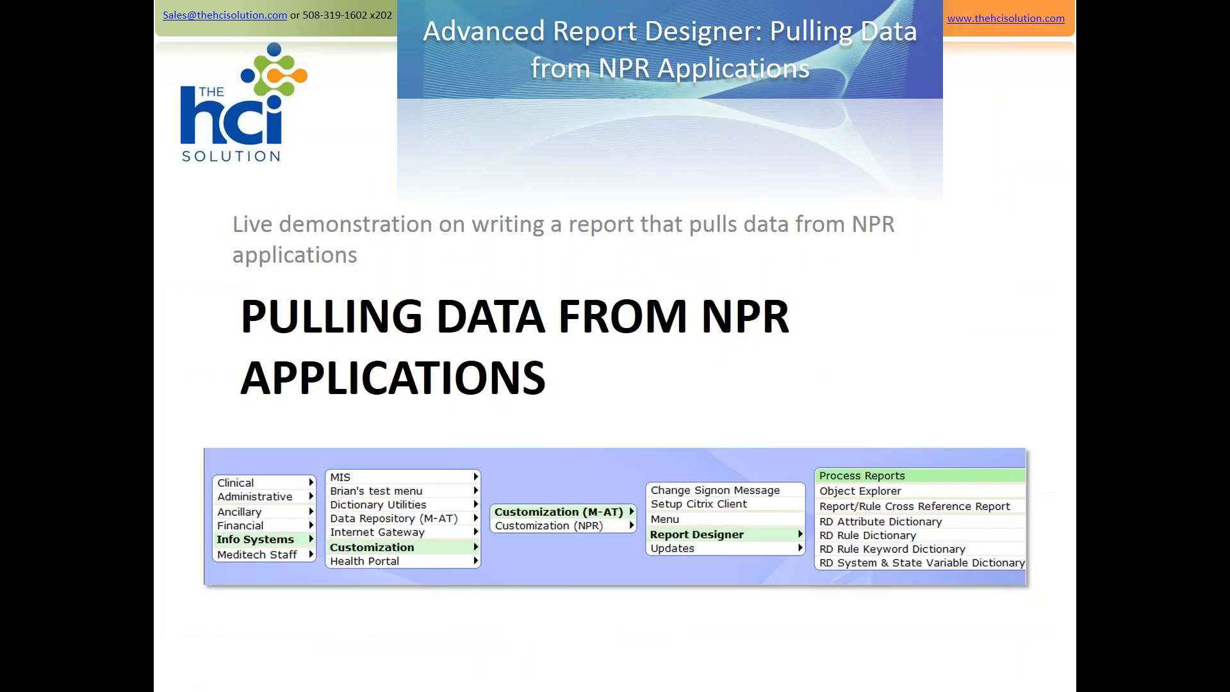
key("Page_Down")
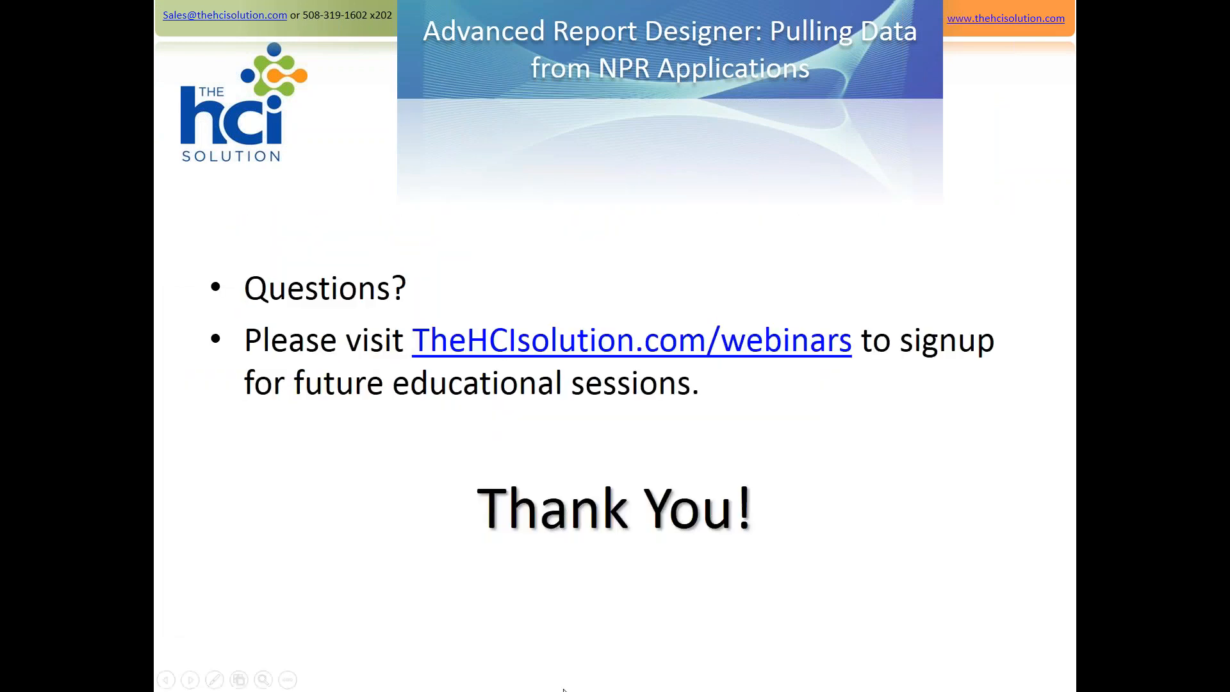